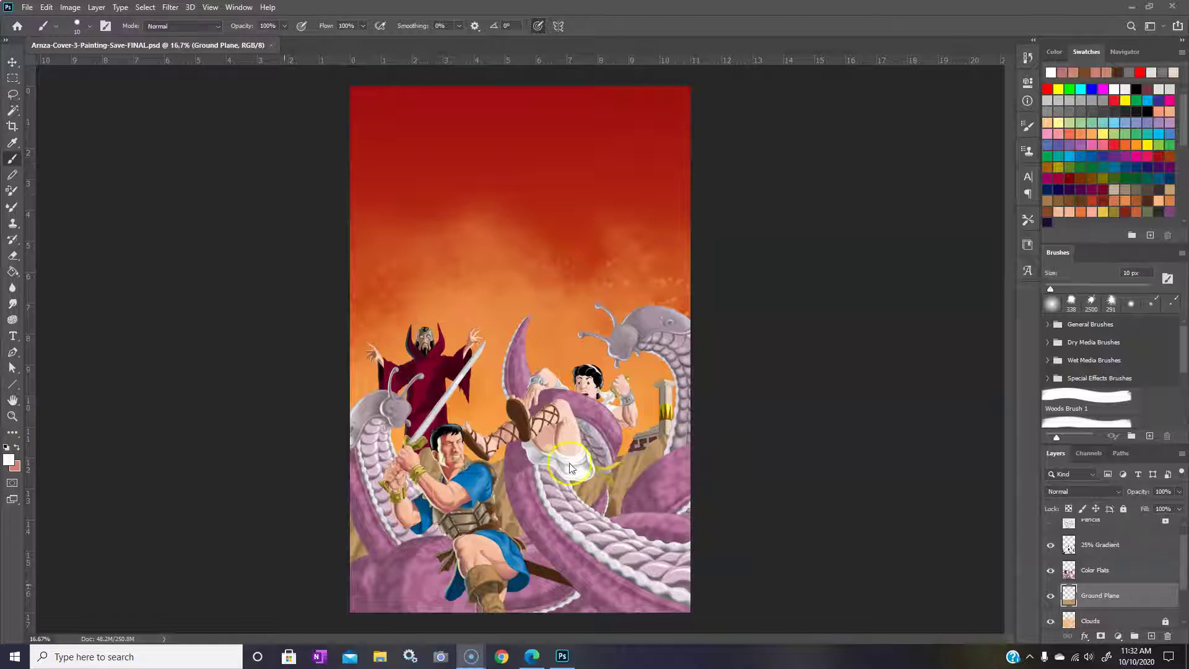
Step: Compare the painting around the two fighters with and without the Pencils layer, leaving that layer hidden
left_click(524, 471)
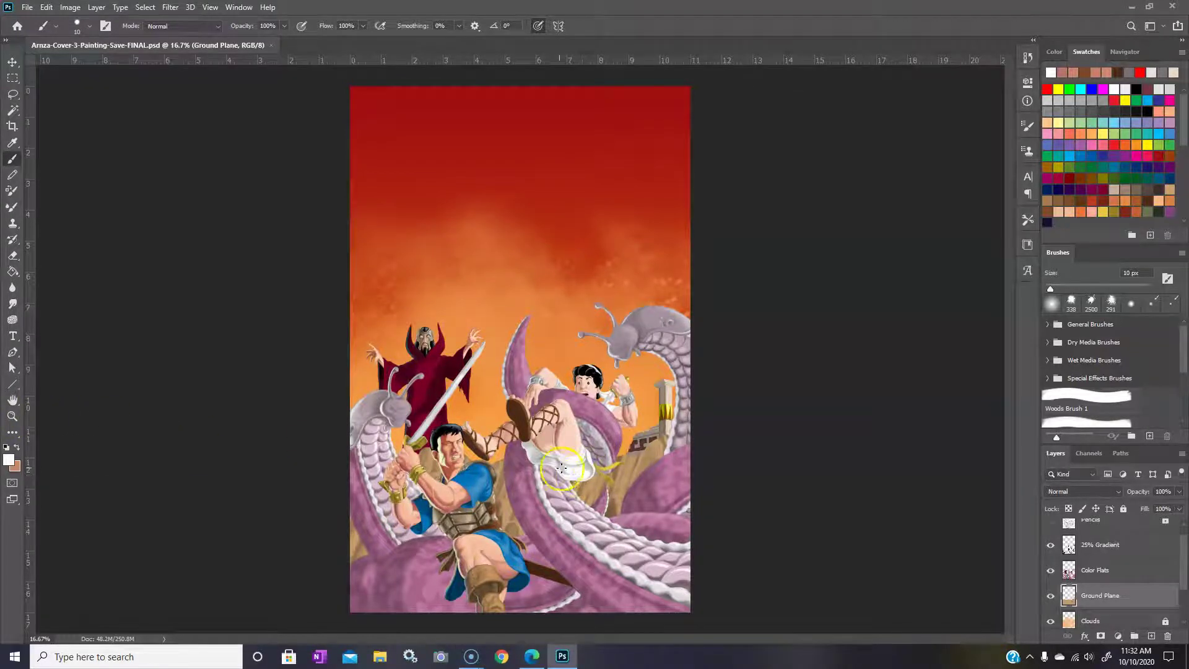
left_click(11, 418)
left_click(514, 449)
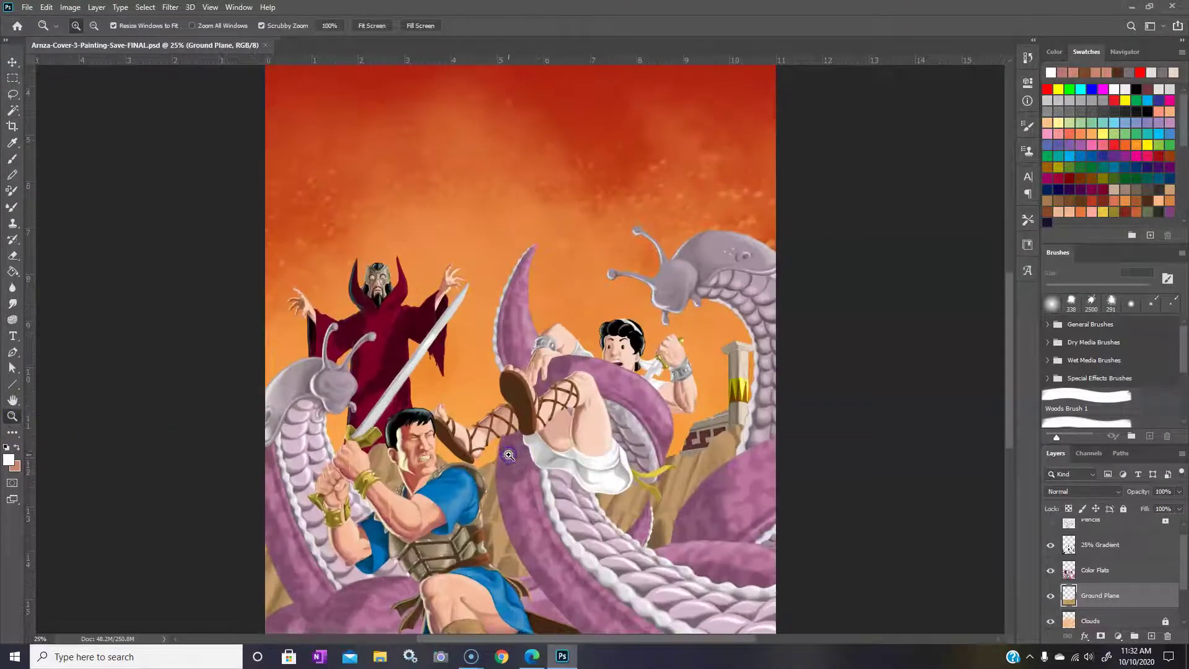
left_click(520, 446)
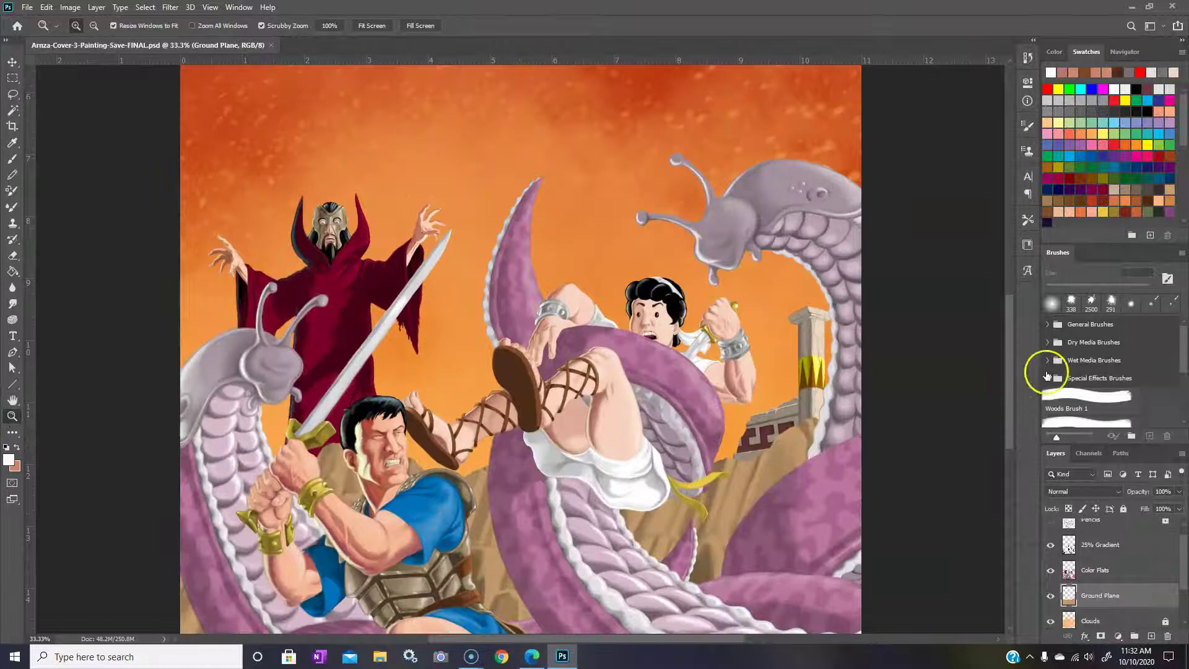
left_click_drag(1007, 409, 1030, 429)
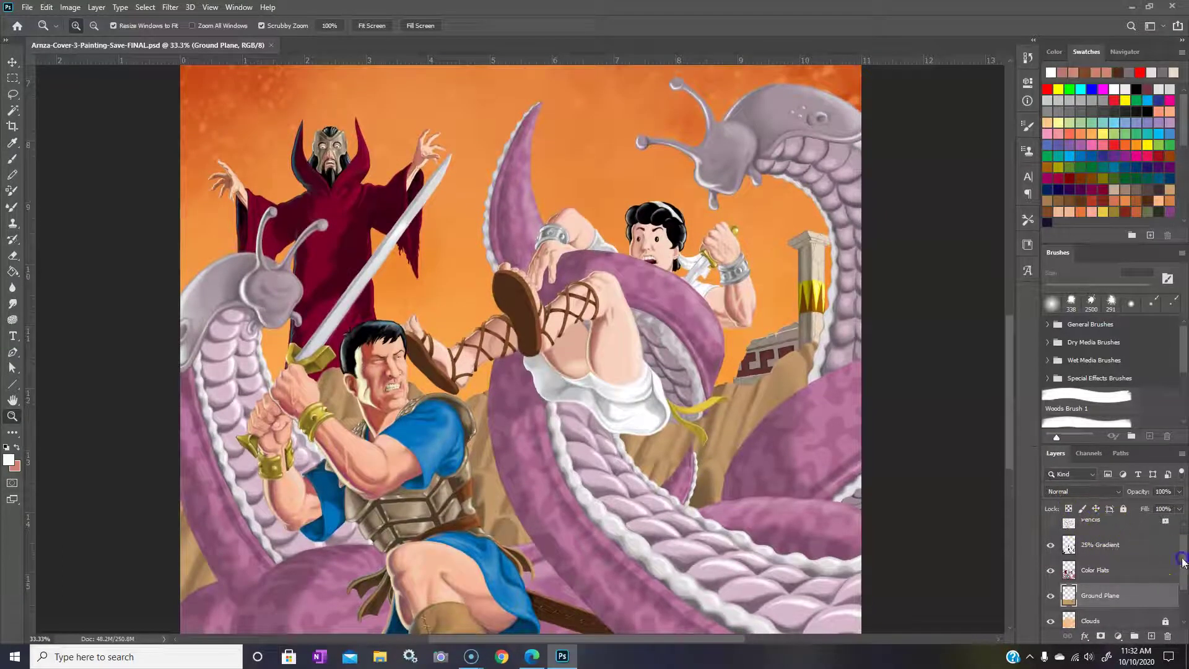
left_click_drag(1182, 560, 1182, 553)
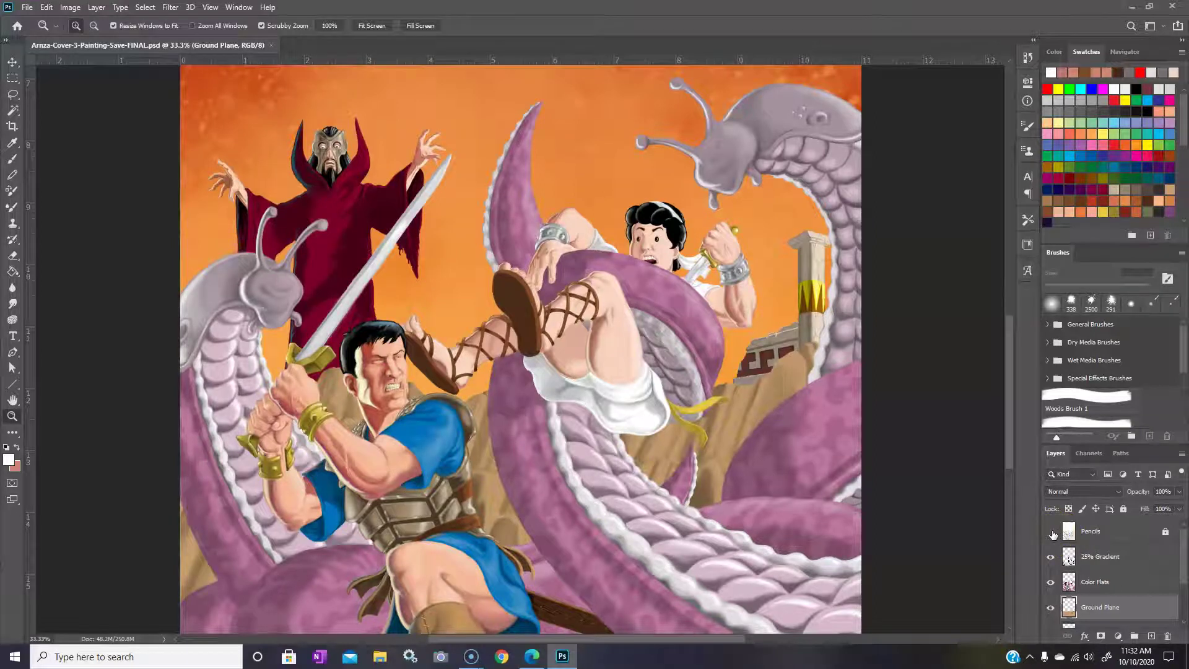
left_click(1051, 532)
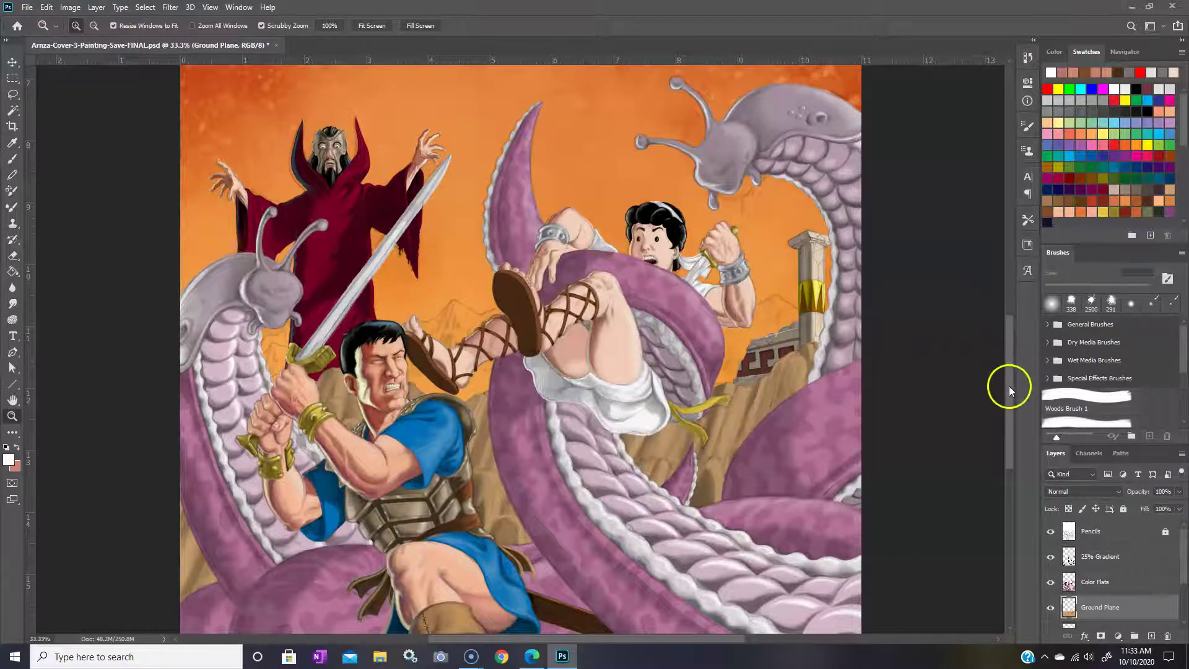
mouse_move(1009, 385)
left_mouse_down()
mouse_move(1017, 405)
mouse_move(1024, 384)
left_mouse_up()
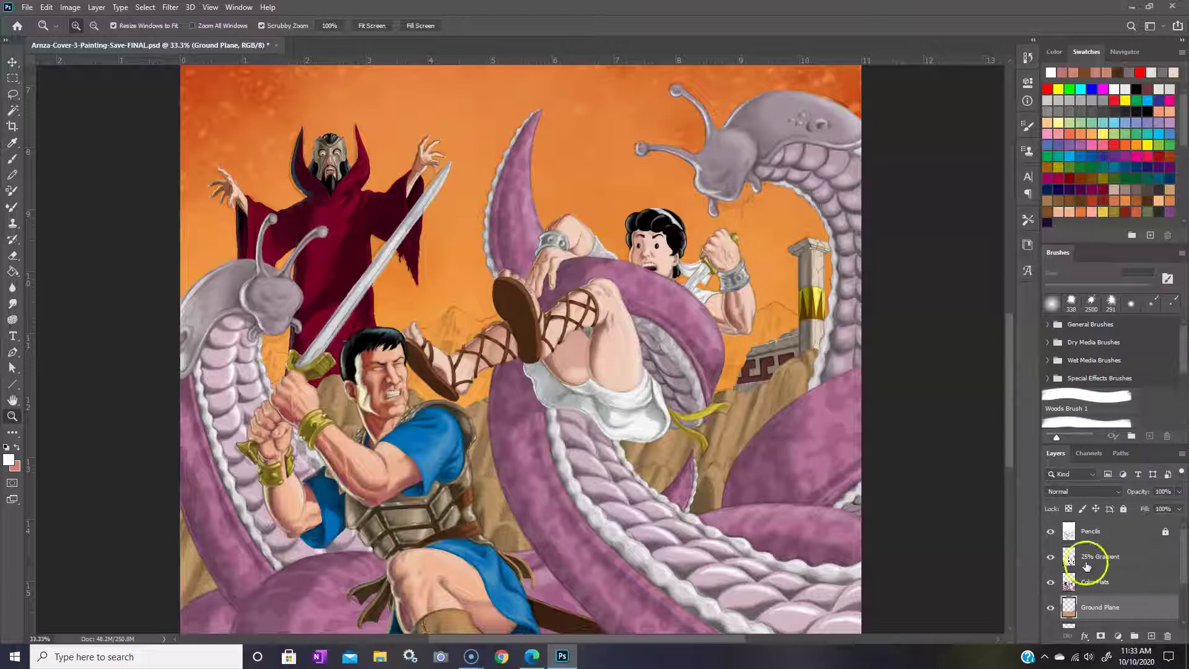
mouse_move(1004, 415)
left_mouse_down()
mouse_move(1016, 456)
mouse_move(1016, 446)
left_mouse_up()
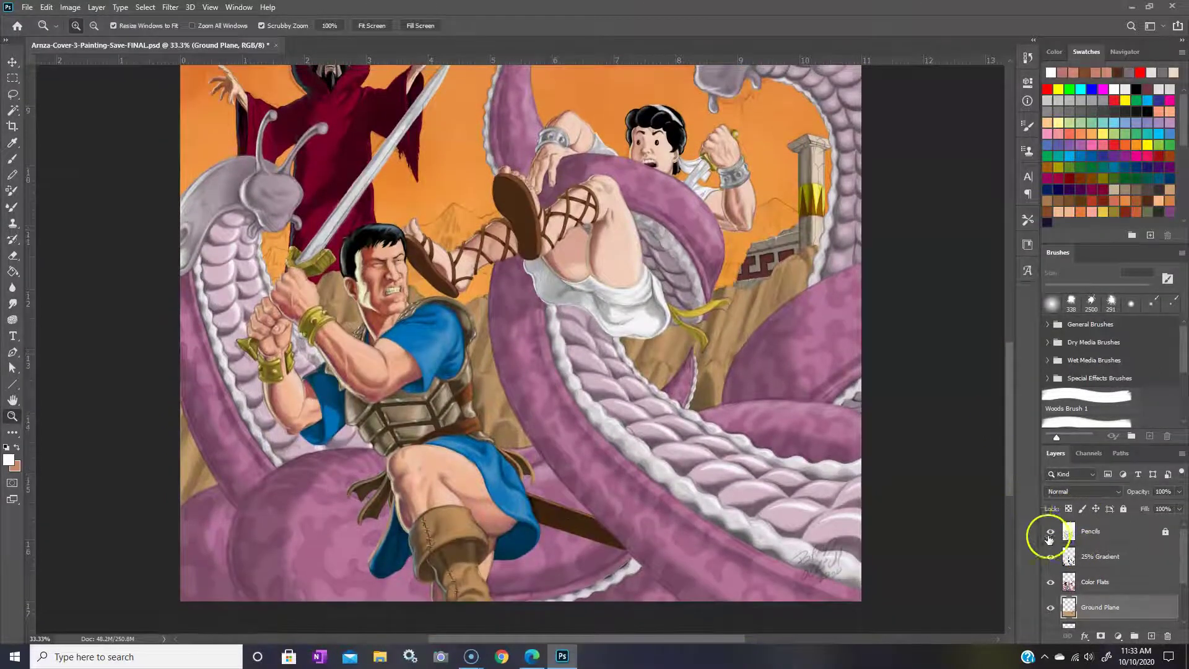
left_click(1051, 532)
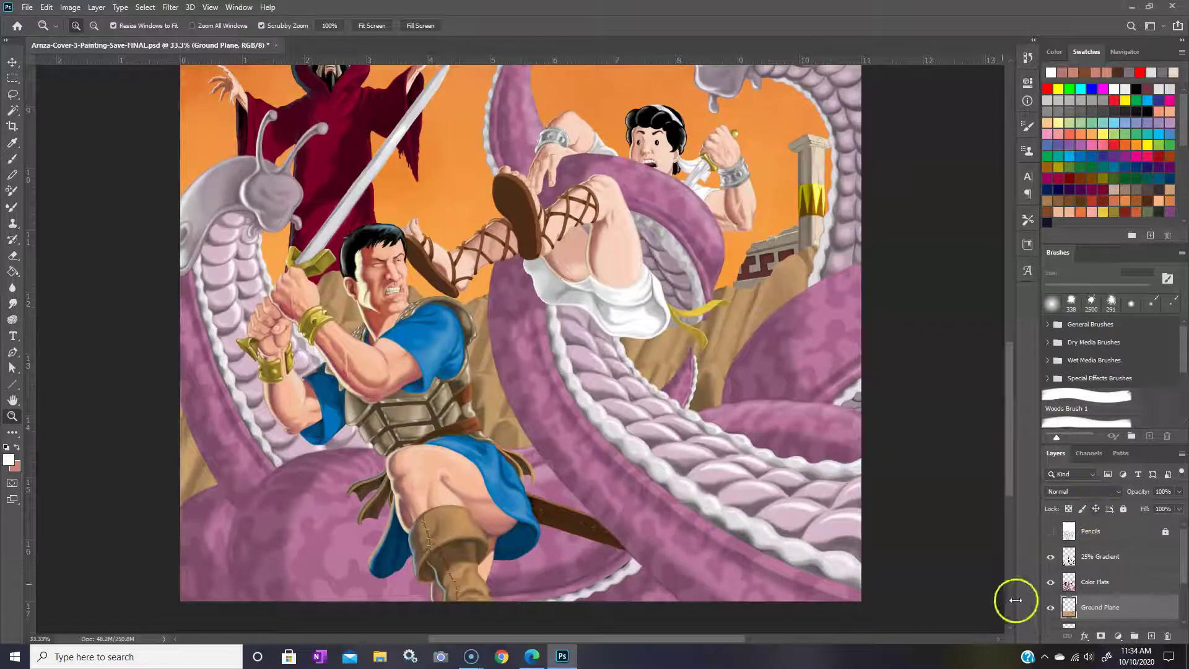
Step: Select the 25% Gradient layer and review the layers beneath it down to Background
mouse_move(1182, 562)
left_mouse_down()
mouse_move(1183, 582)
mouse_move(1184, 546)
left_mouse_up()
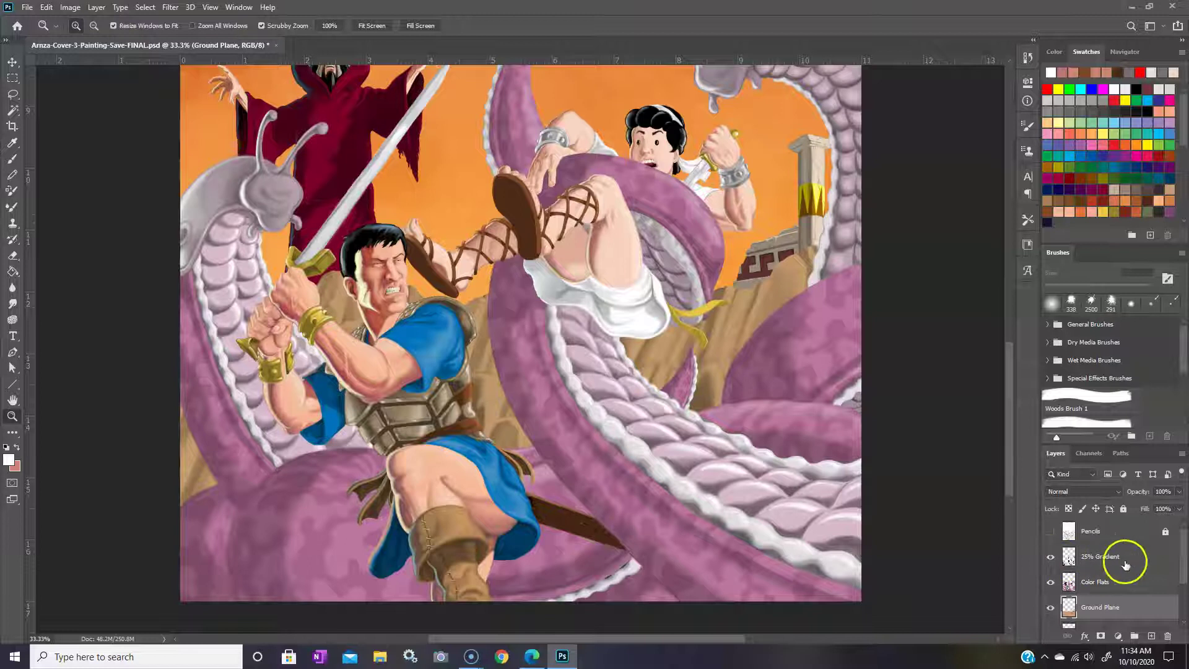
left_click(1150, 559)
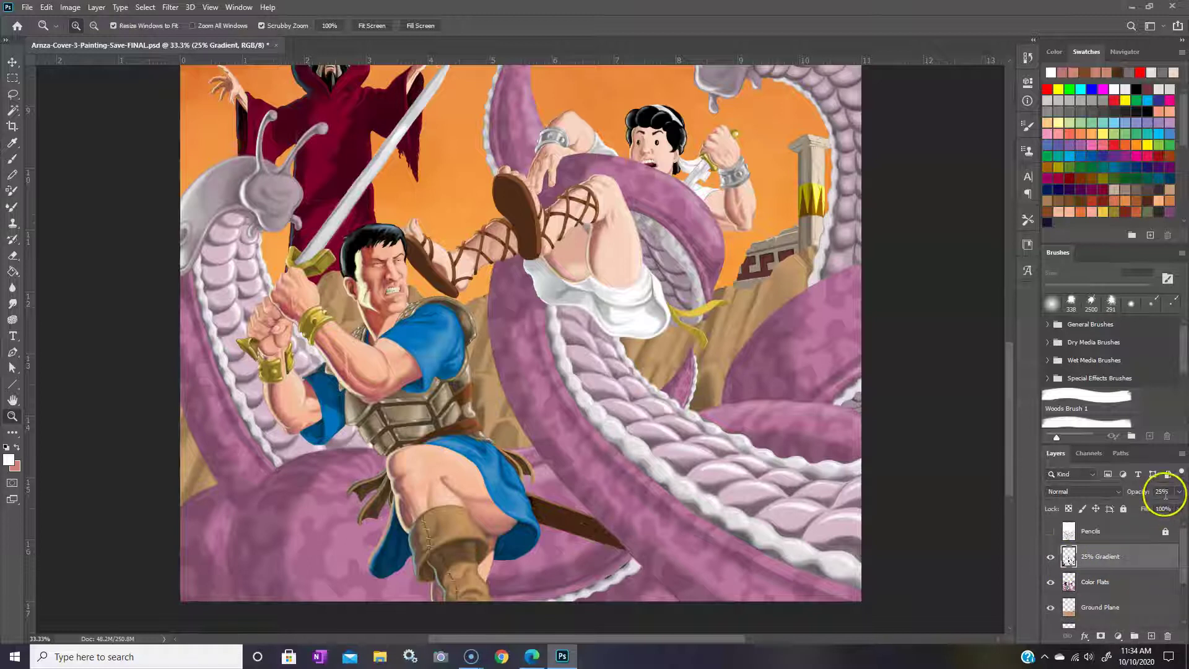
left_click(1128, 562)
left_click_drag(1185, 570, 1184, 620)
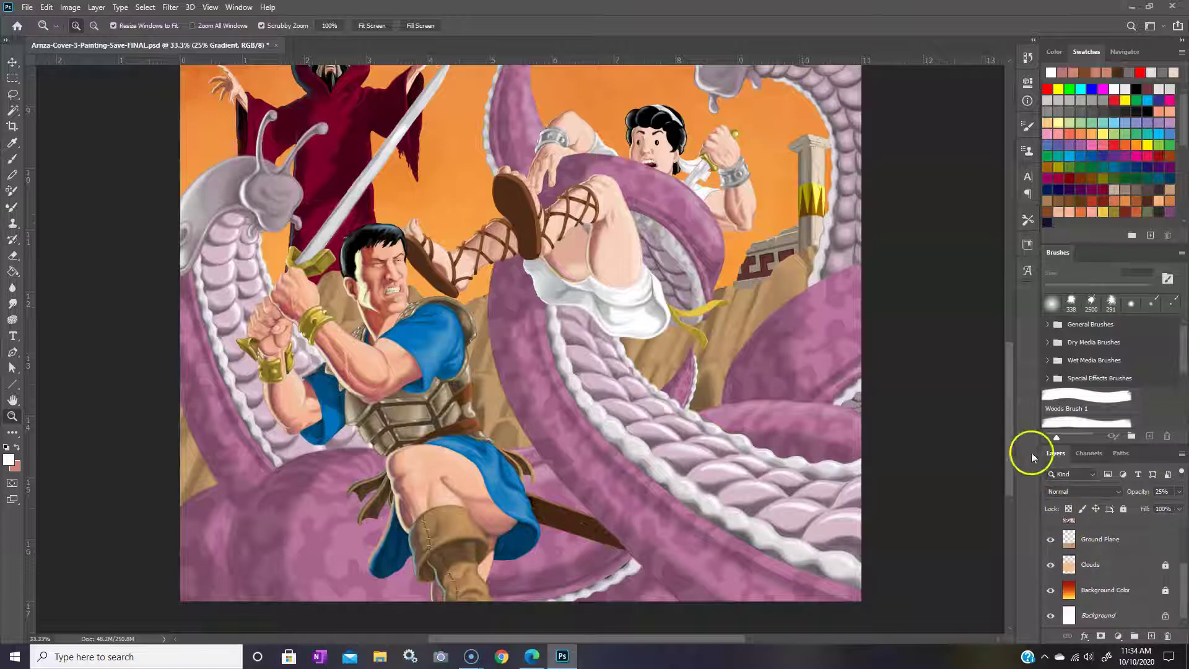
Step: Examine the finished rendering up close on the robed sorcerer, the captured figure, the swordsman and the serpent coils
scroll(1010, 449, "up", 3)
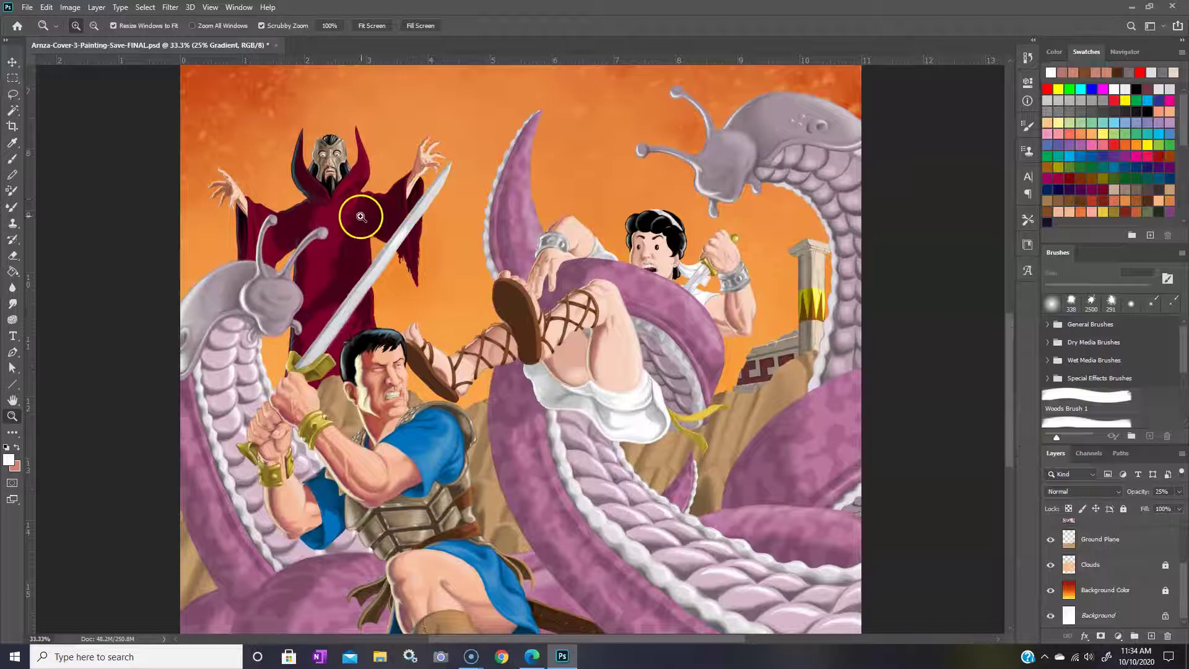
left_click(368, 216)
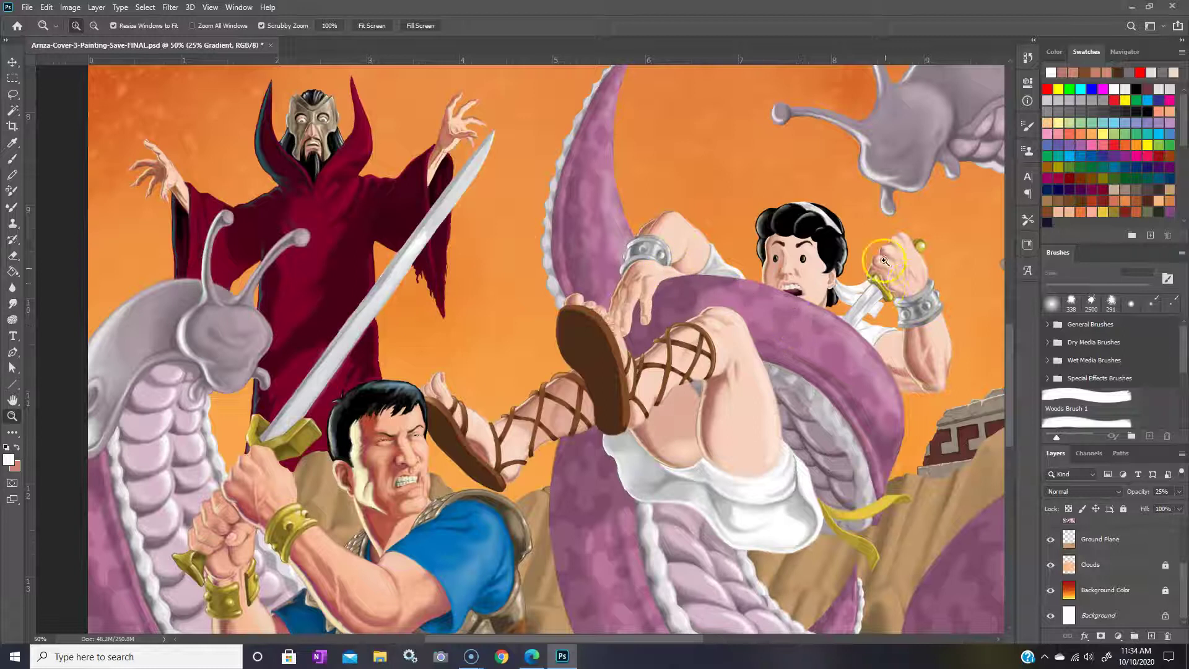
left_click_drag(1008, 341, 1043, 325)
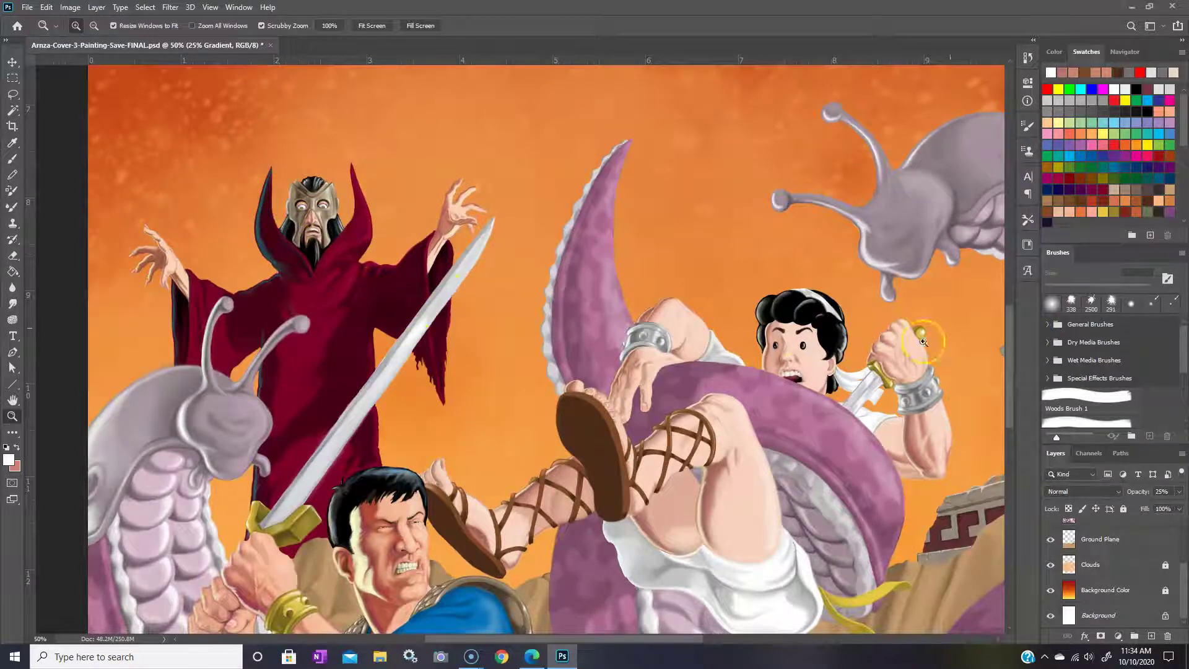
left_click_drag(1008, 318, 1015, 334)
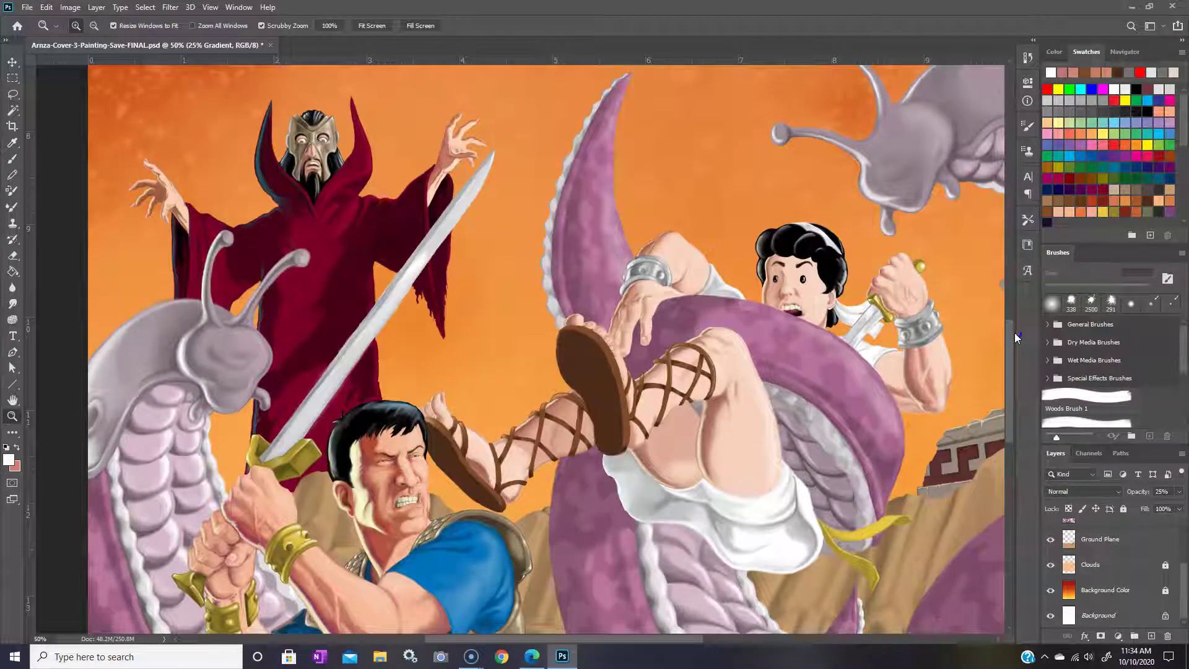
left_click_drag(1016, 332, 1038, 397)
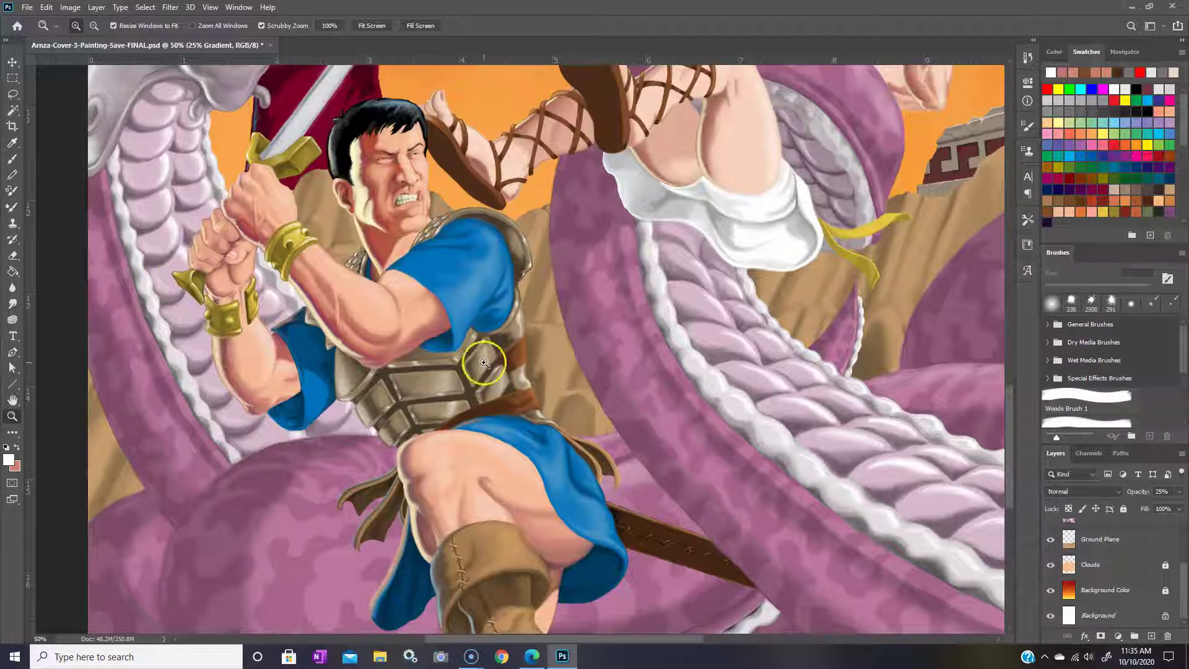
left_click_drag(562, 642, 572, 642)
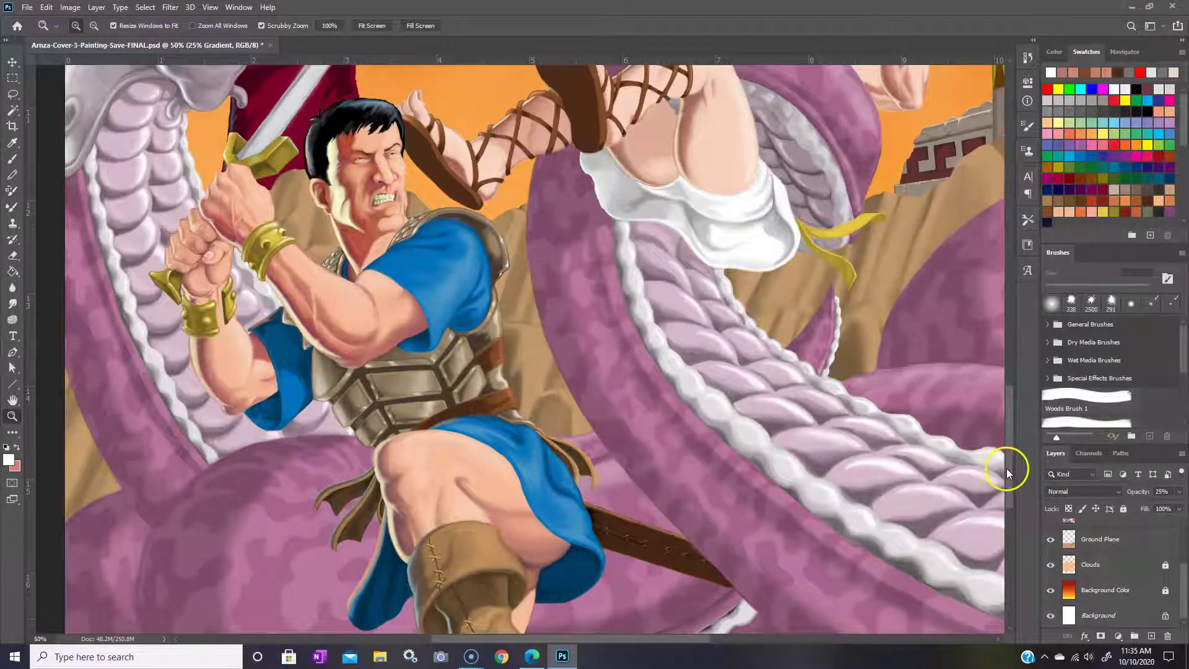
scroll(1008, 478, "down", 3)
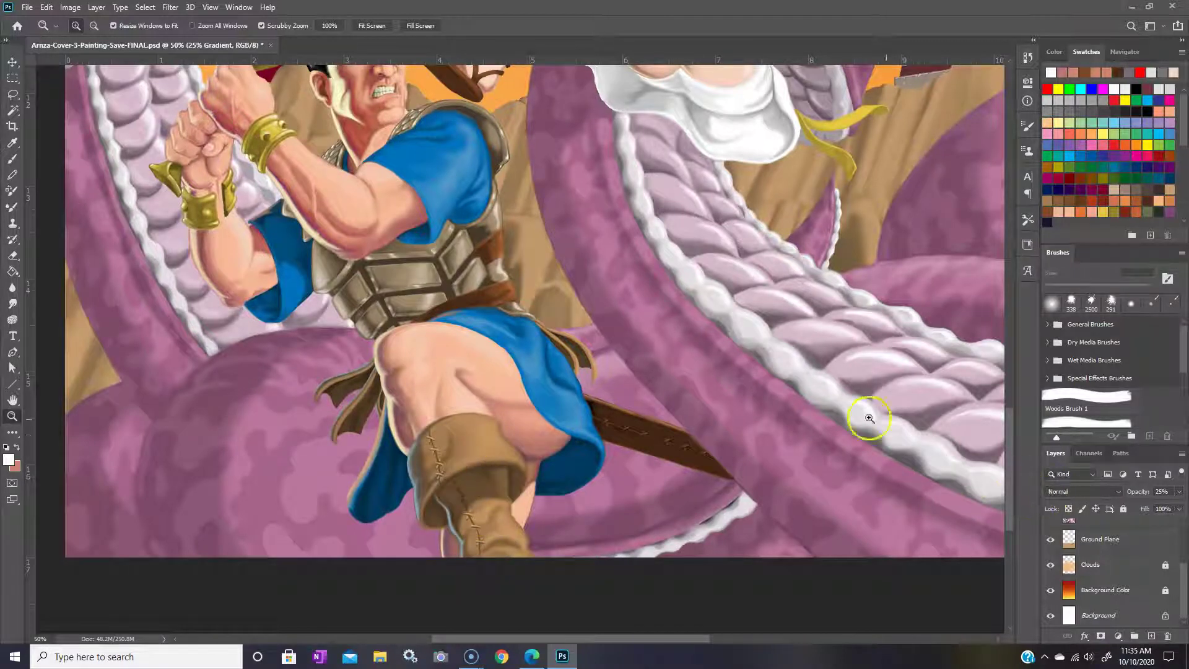
left_click_drag(1009, 478, 1010, 397)
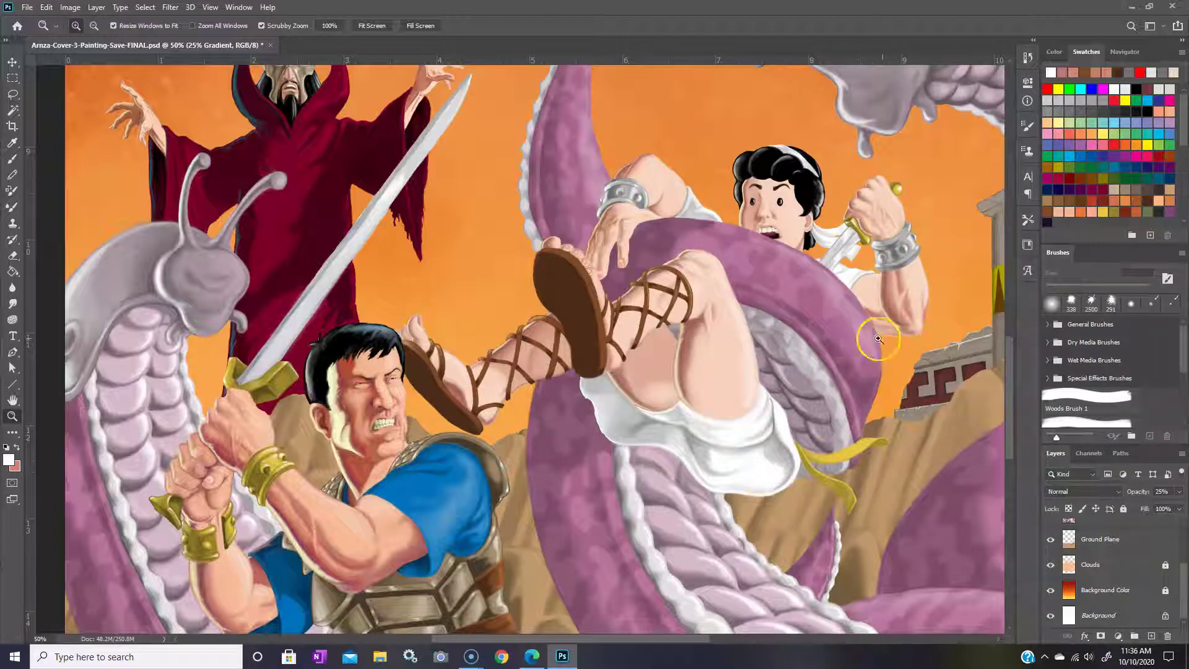
left_click_drag(1008, 347, 1025, 327)
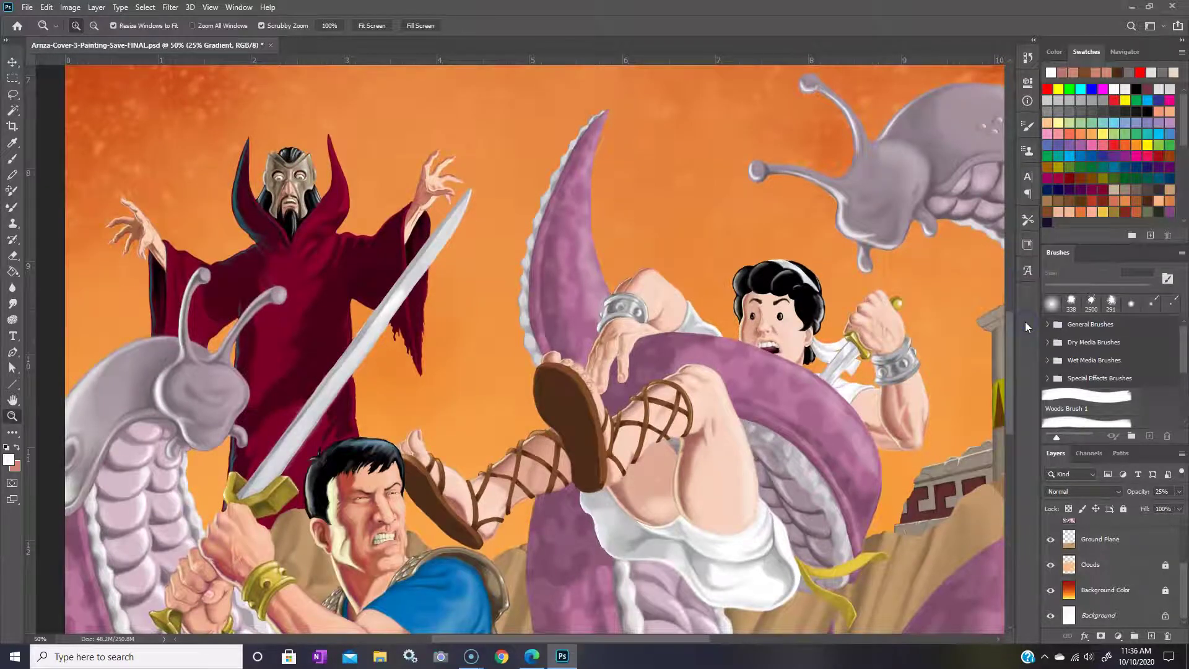
key("ctrl+minus")
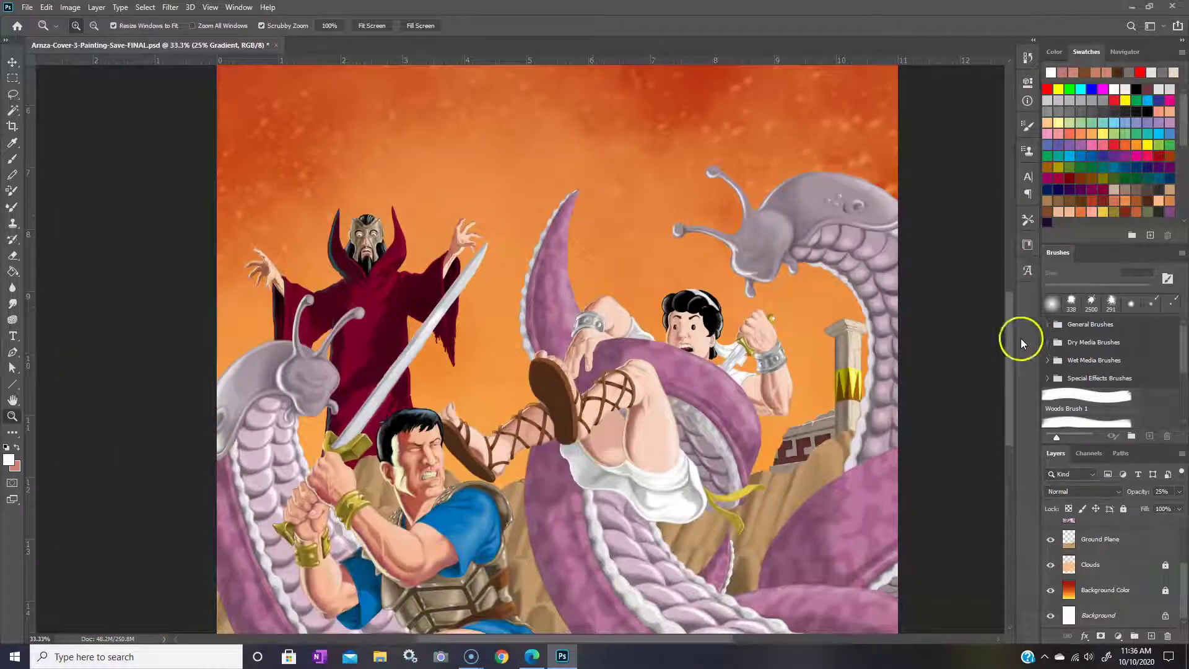
left_click_drag(1008, 347, 1012, 369)
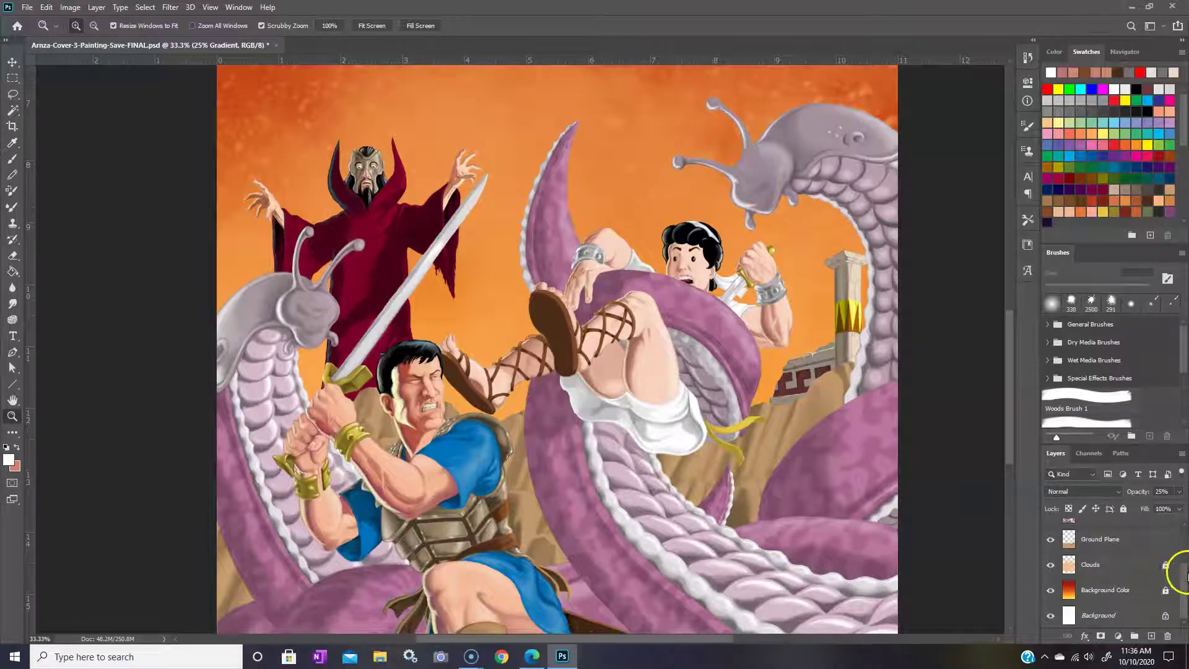
scroll(1185, 582, "up", 3)
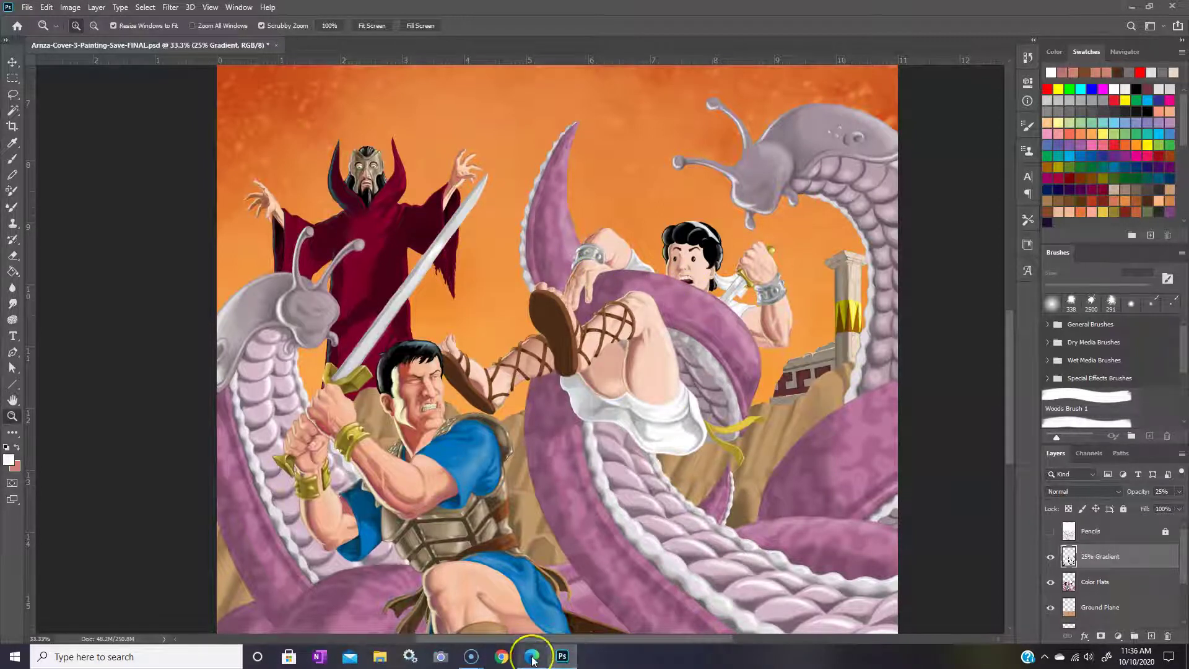
Step: Switch to Microsoft Edge to view the free Photoshop brushes on Brusheezy, and return to Photoshop
mouse_move(532, 660)
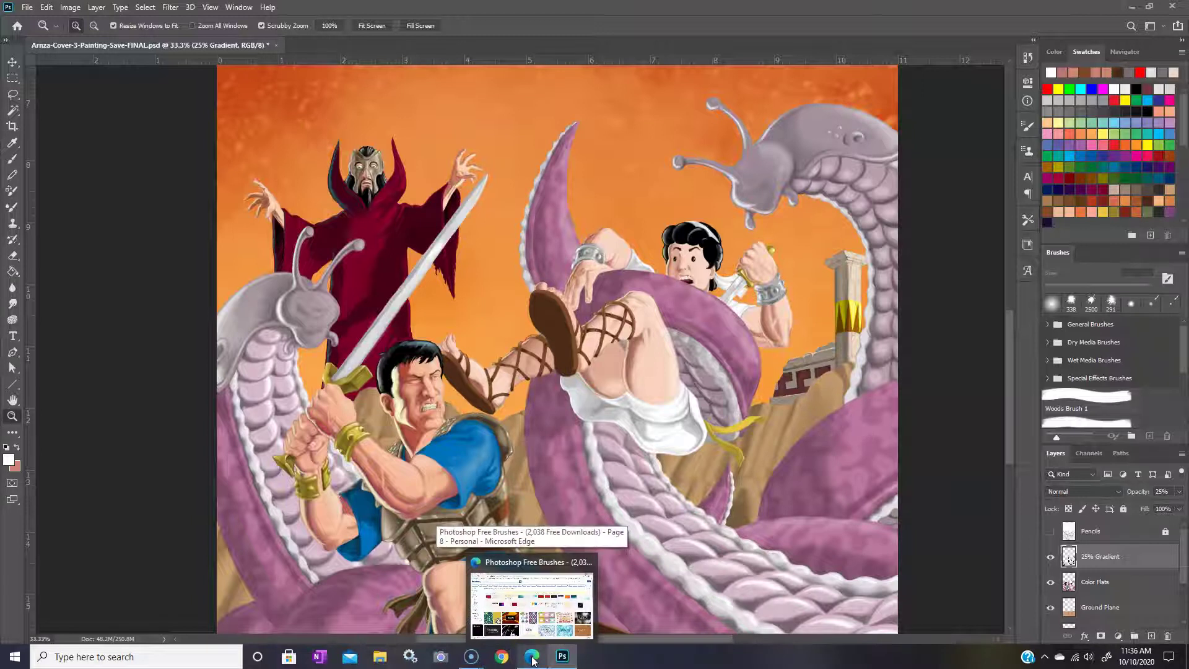
left_click(533, 660)
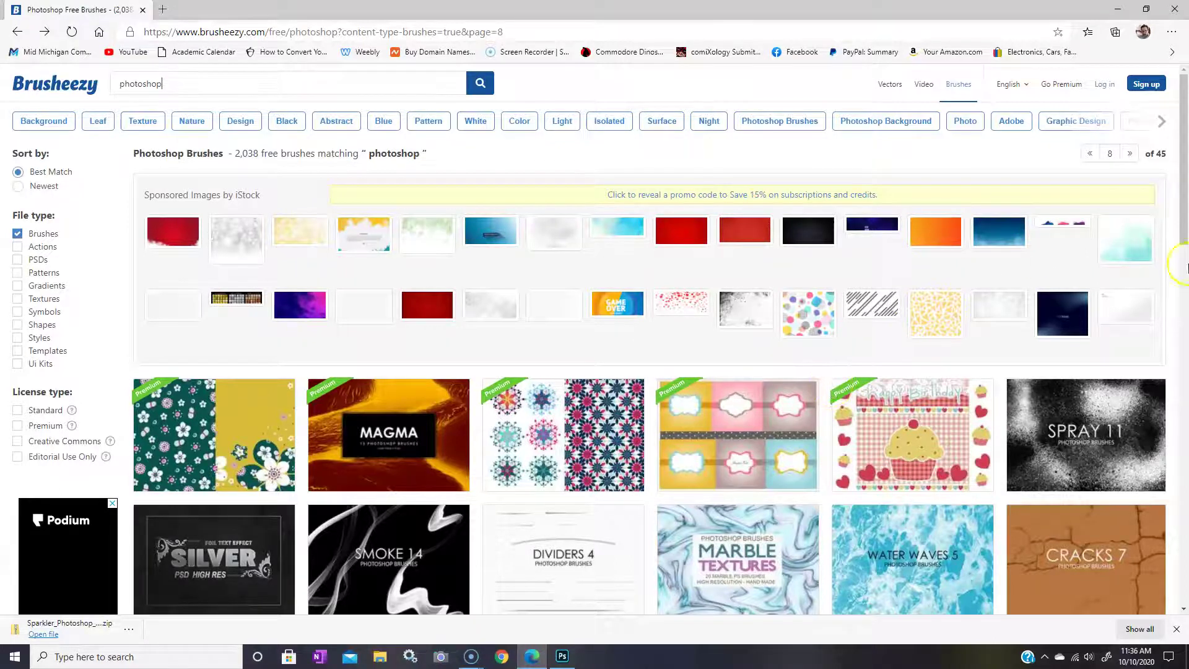
mouse_move(1185, 204)
left_mouse_down()
mouse_move(1184, 494)
mouse_move(1185, 196)
left_mouse_up()
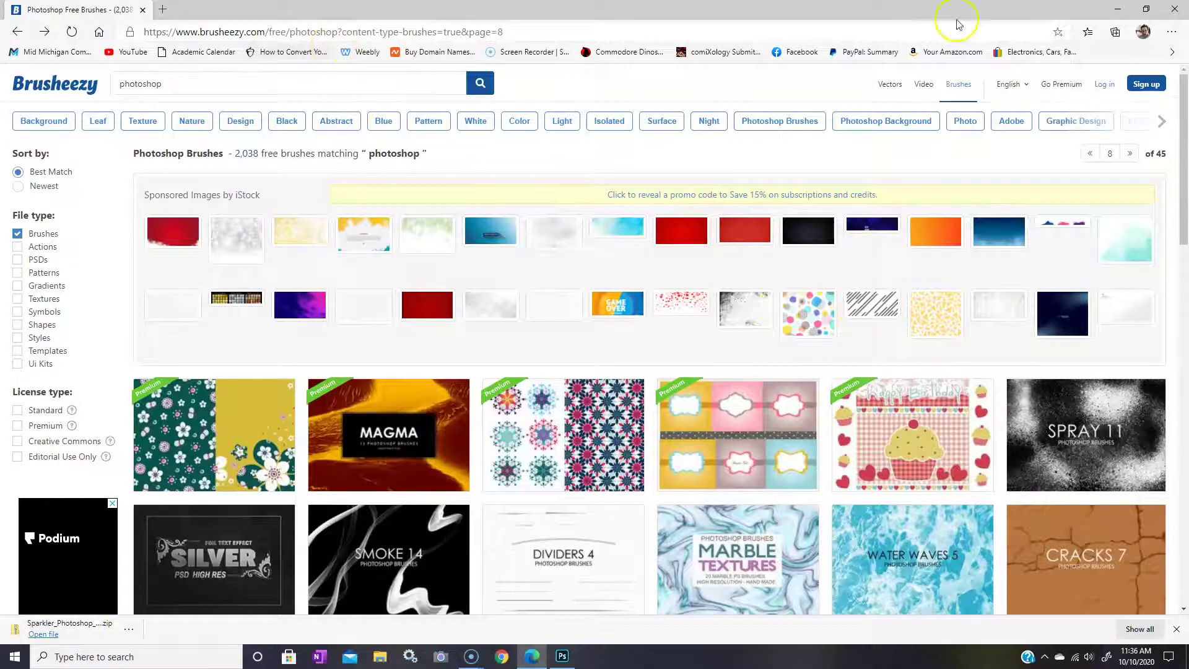
left_click(1125, 9)
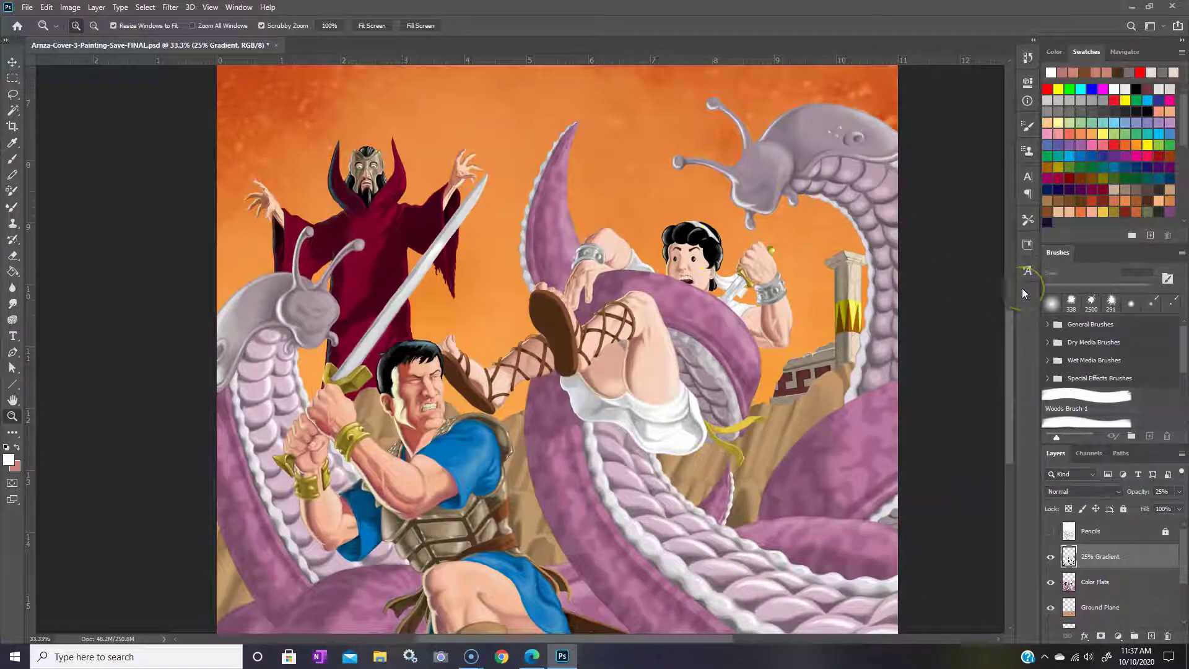
Step: Activate the Brush tool and import the brush file Sparkler Photoshop Brushes 2 from the Sparkler_Photoshop_Brushes_2 folder
left_click(1150, 235)
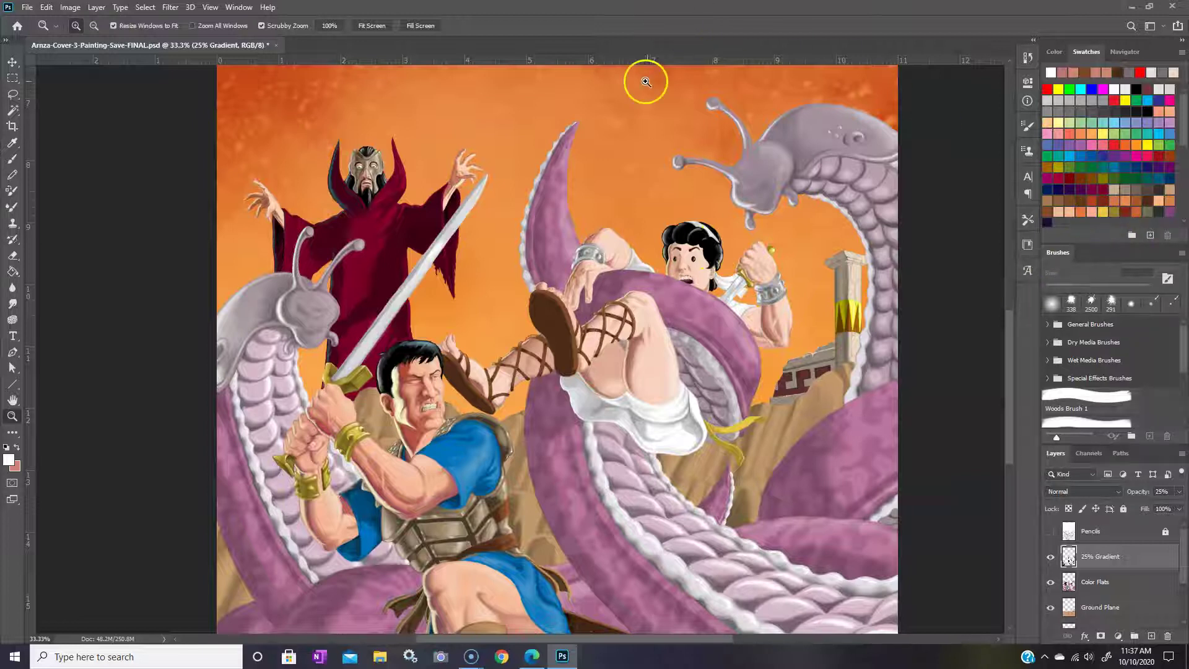
left_click(13, 159)
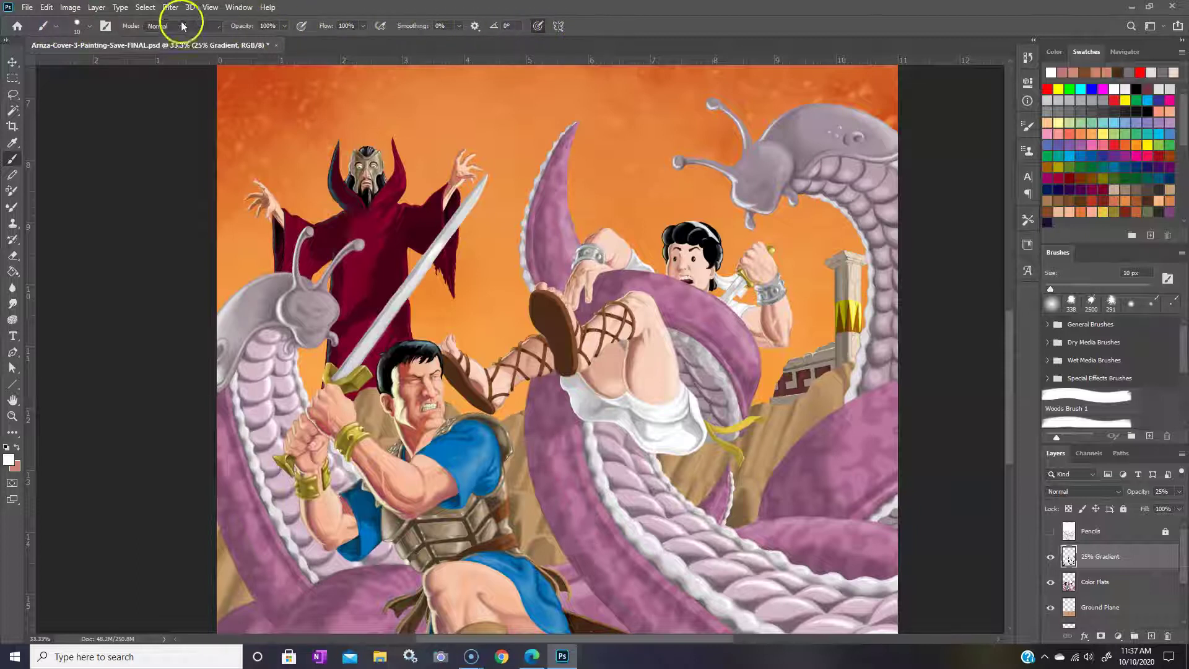
left_click(91, 26)
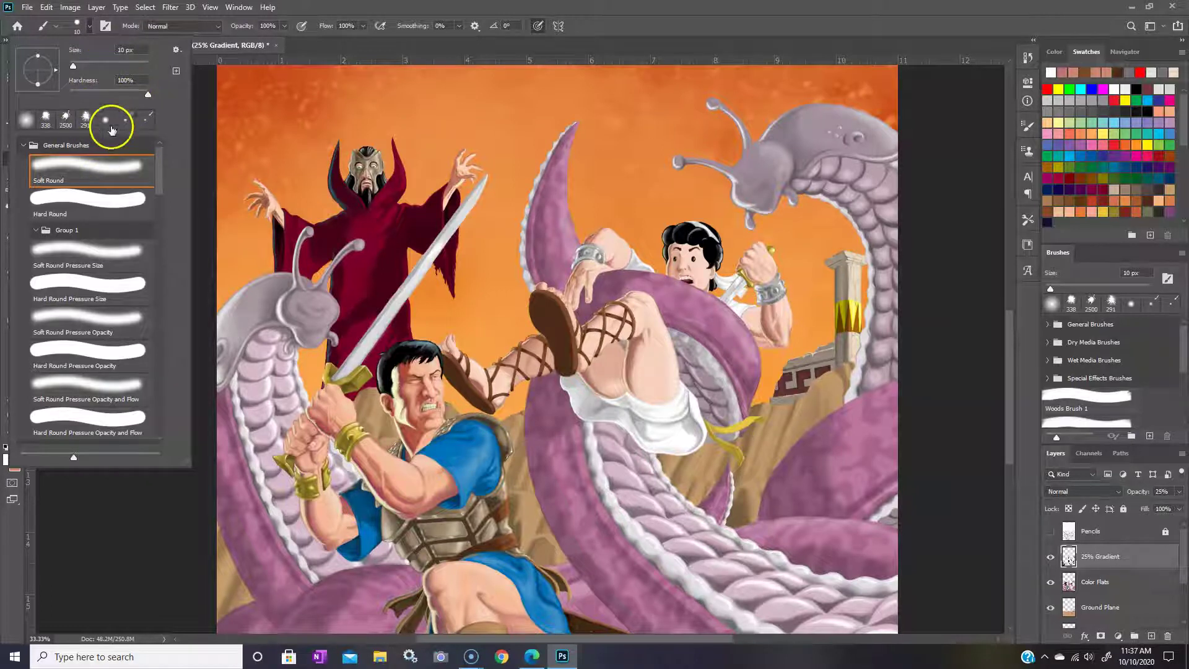
left_click(178, 50)
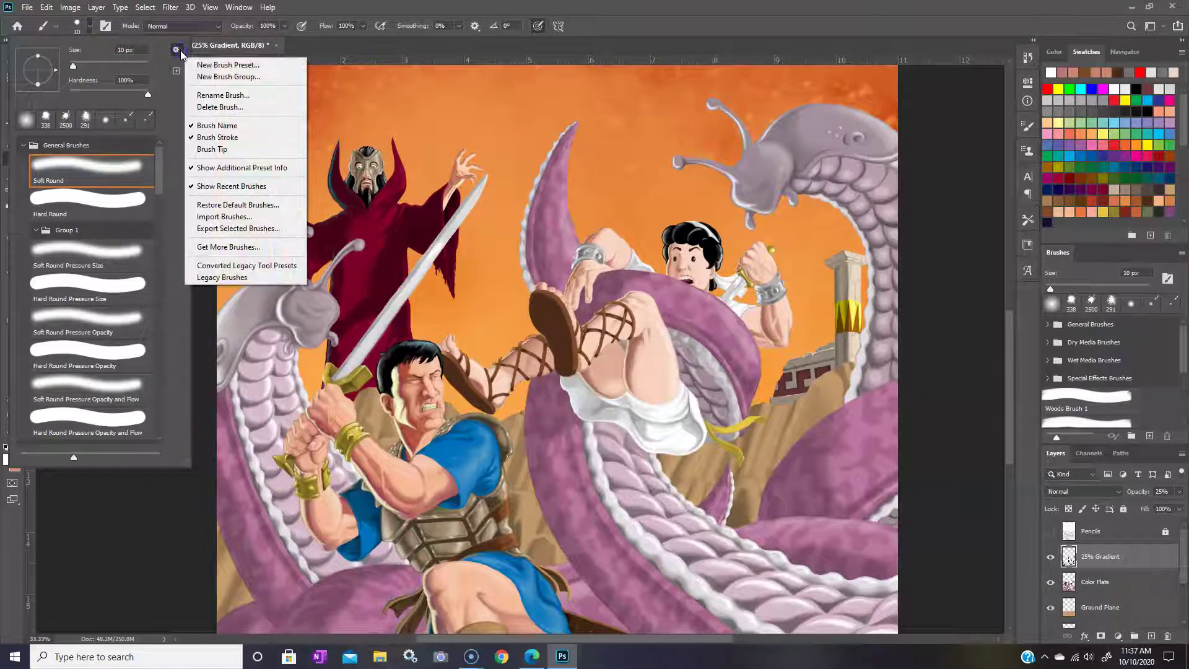
left_click(234, 216)
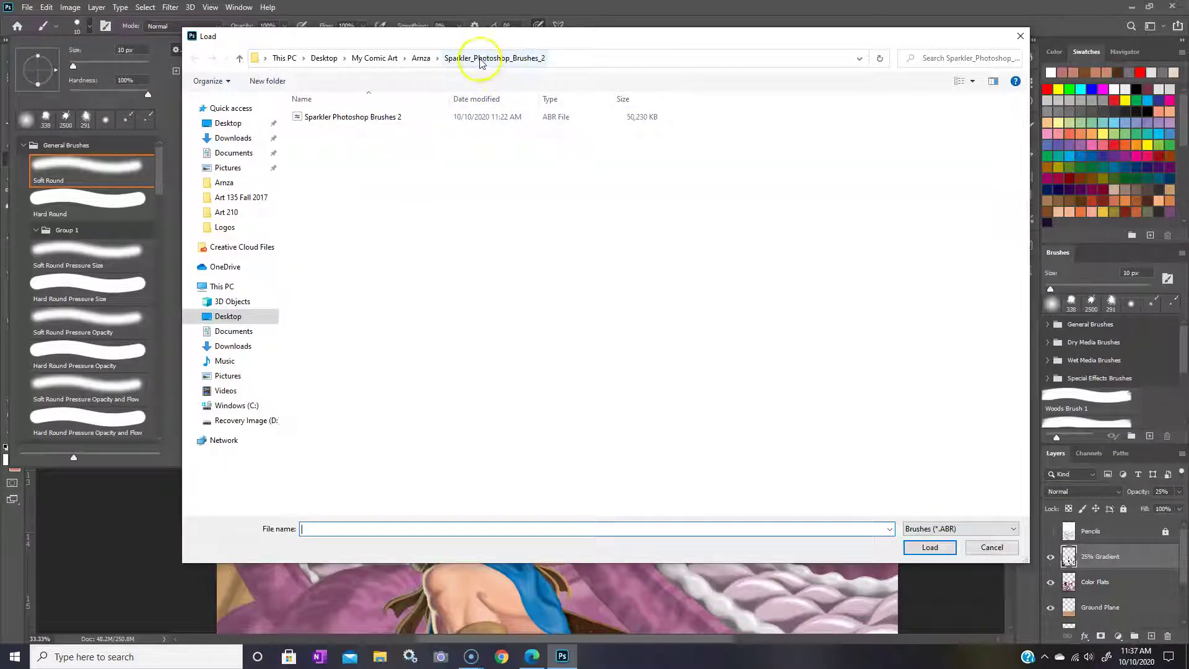
left_click(378, 119)
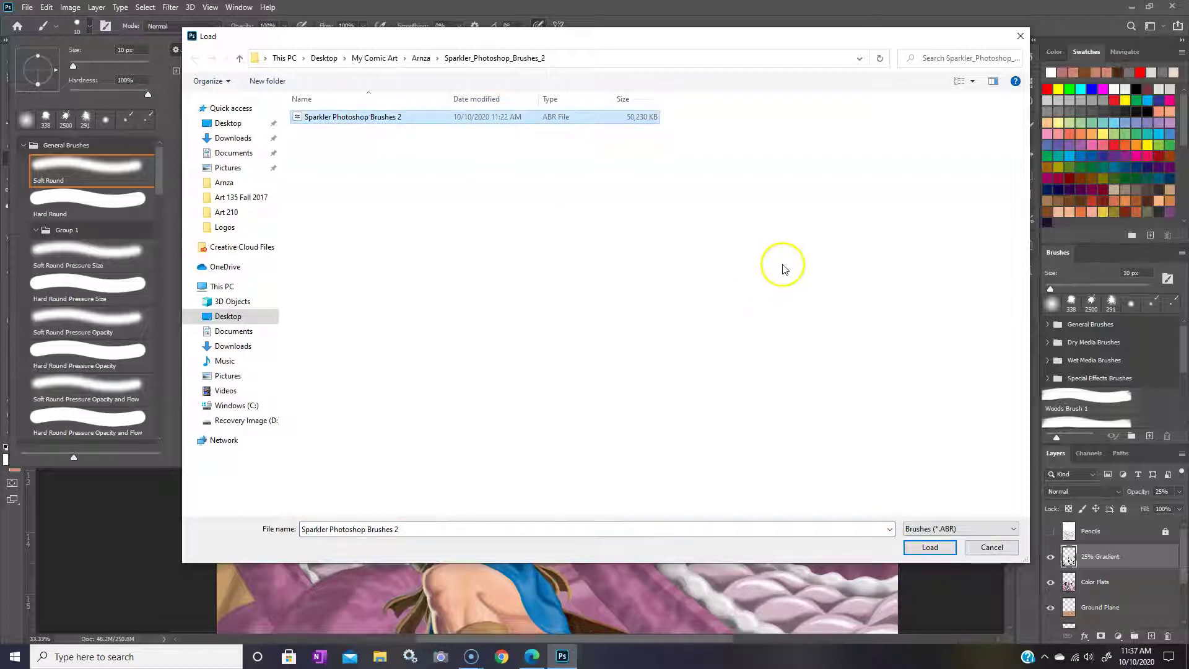
left_click(915, 548)
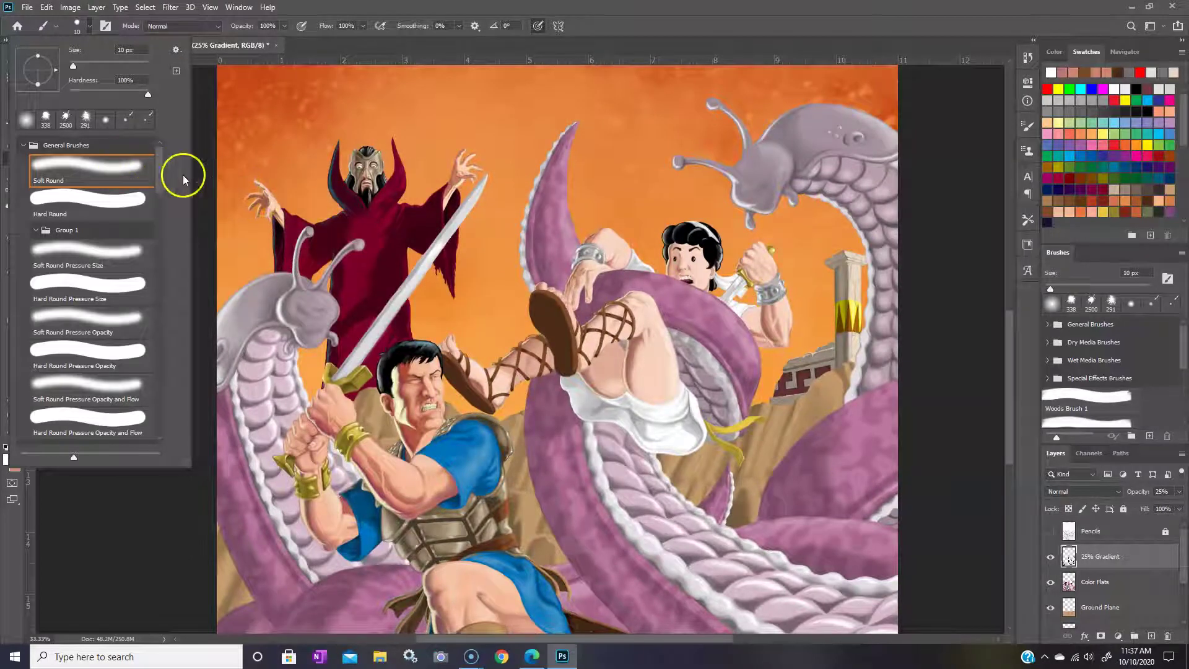
Step: Expand the Sparkler Photoshop Brushes 2 folder in the brush presets and choose brush 17
left_click_drag(161, 179, 156, 434)
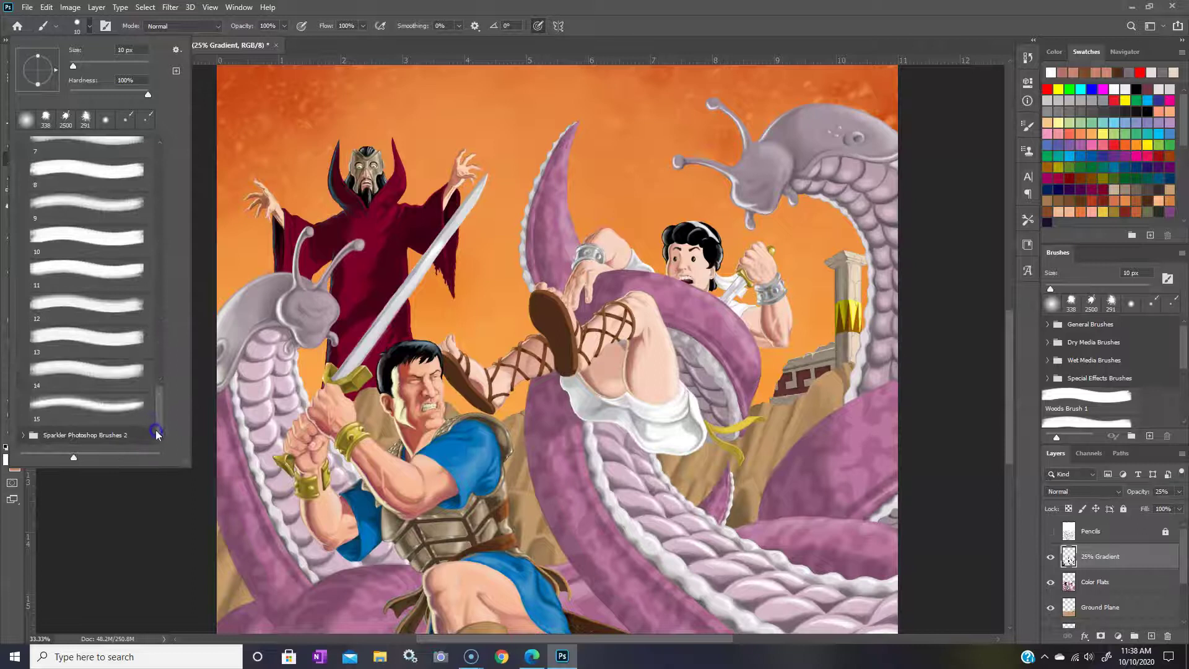
left_click(24, 437)
left_click_drag(163, 350, 158, 394)
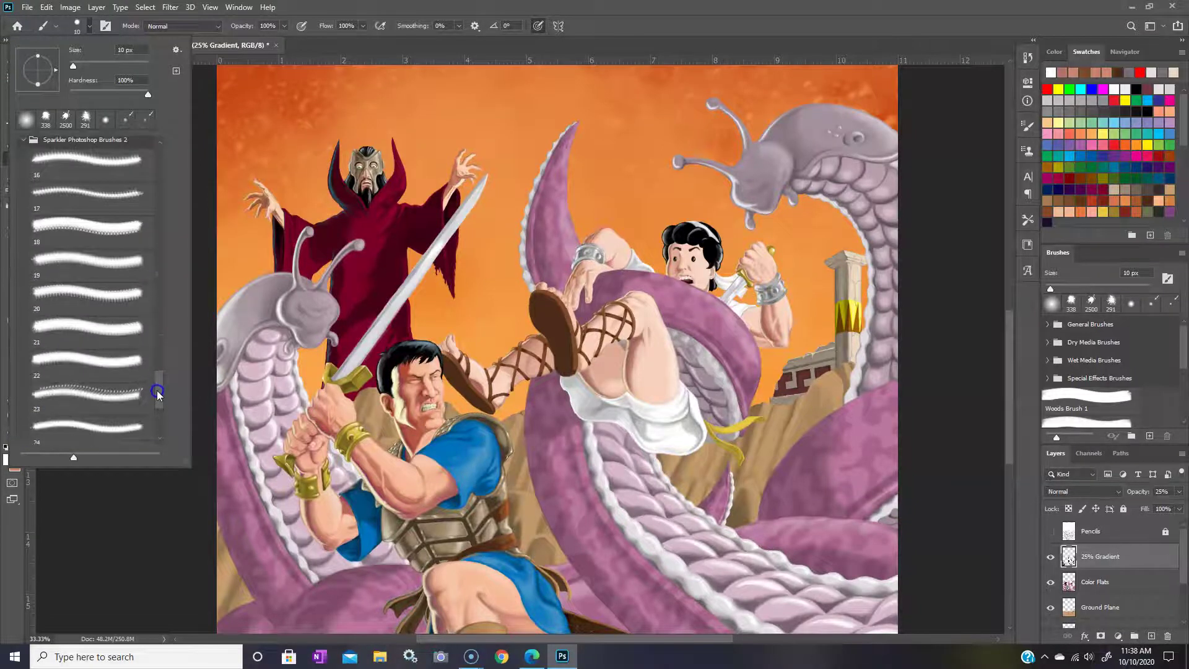
left_click(117, 161)
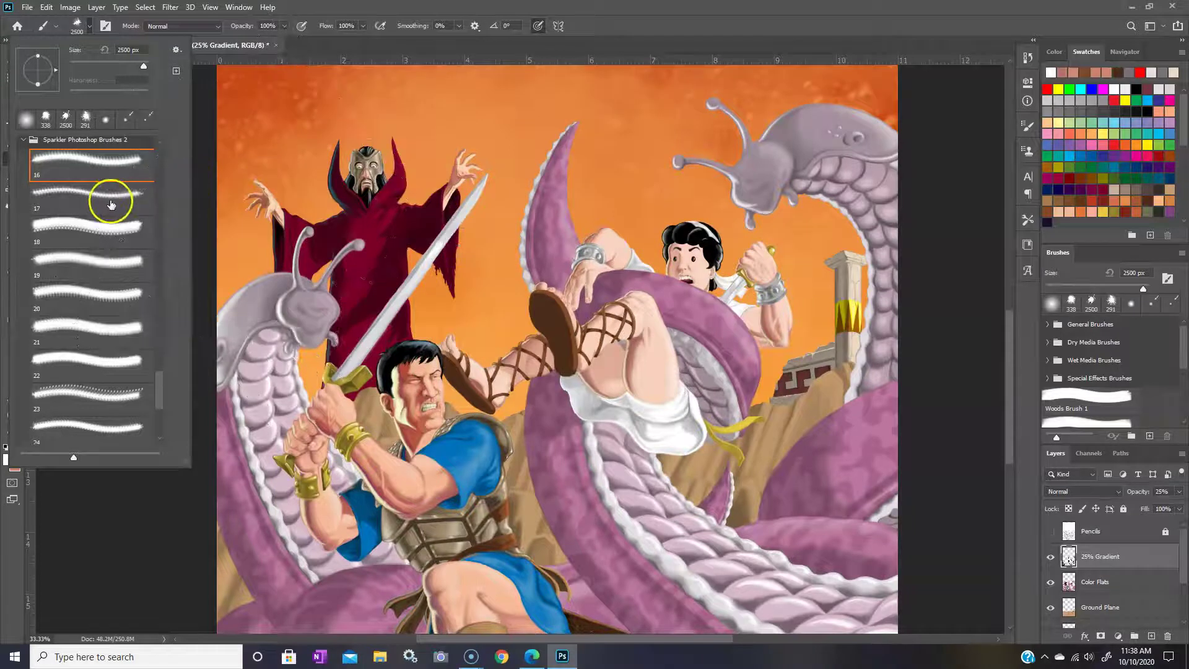
left_click(125, 195)
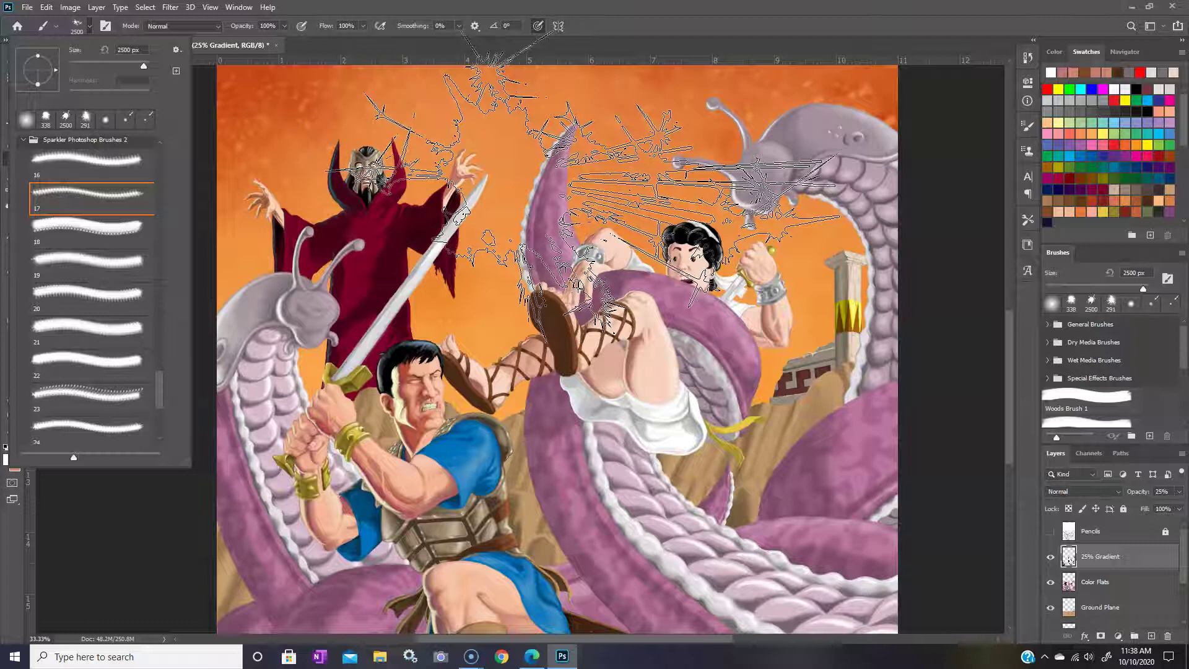
left_click(596, 181)
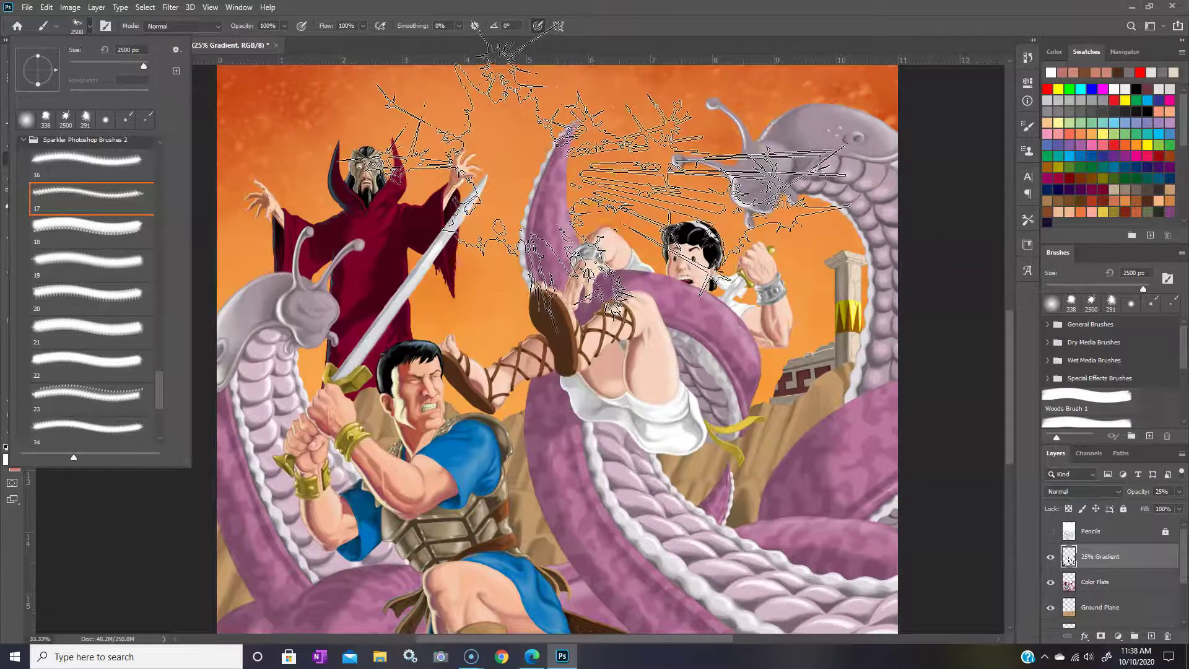
left_click(351, 11)
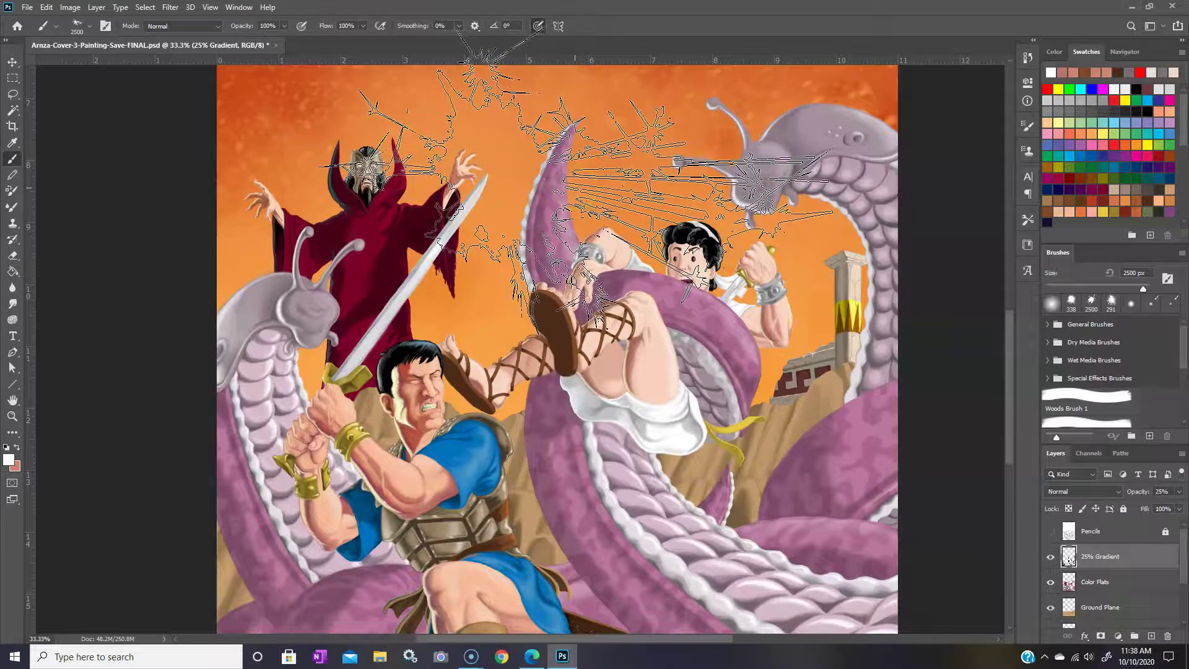
Step: Create a new layer directly above Color Flats and name it Sparkler
left_click(1128, 580)
left_click(1103, 585)
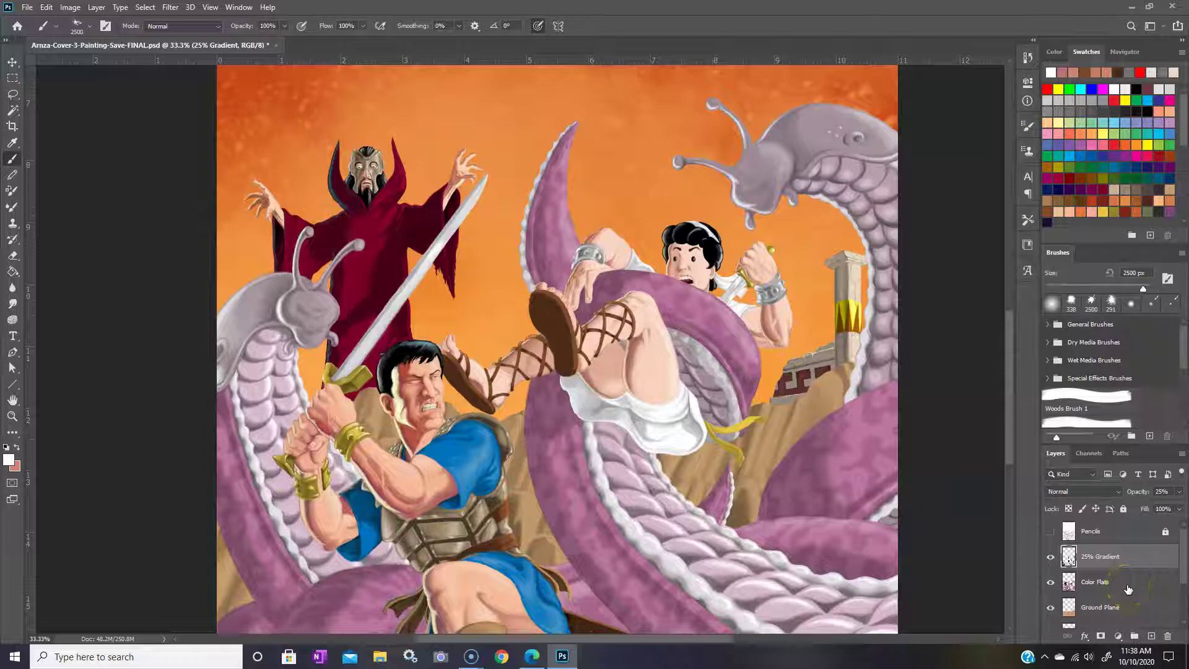
left_click(1128, 589)
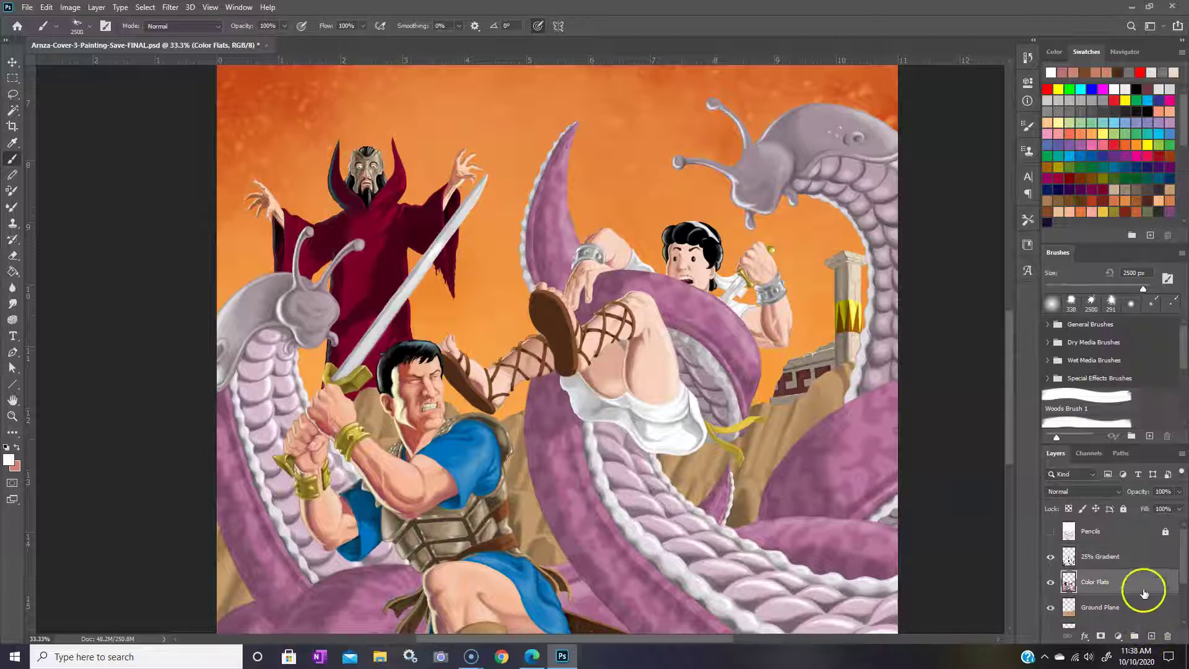
left_click(1152, 638)
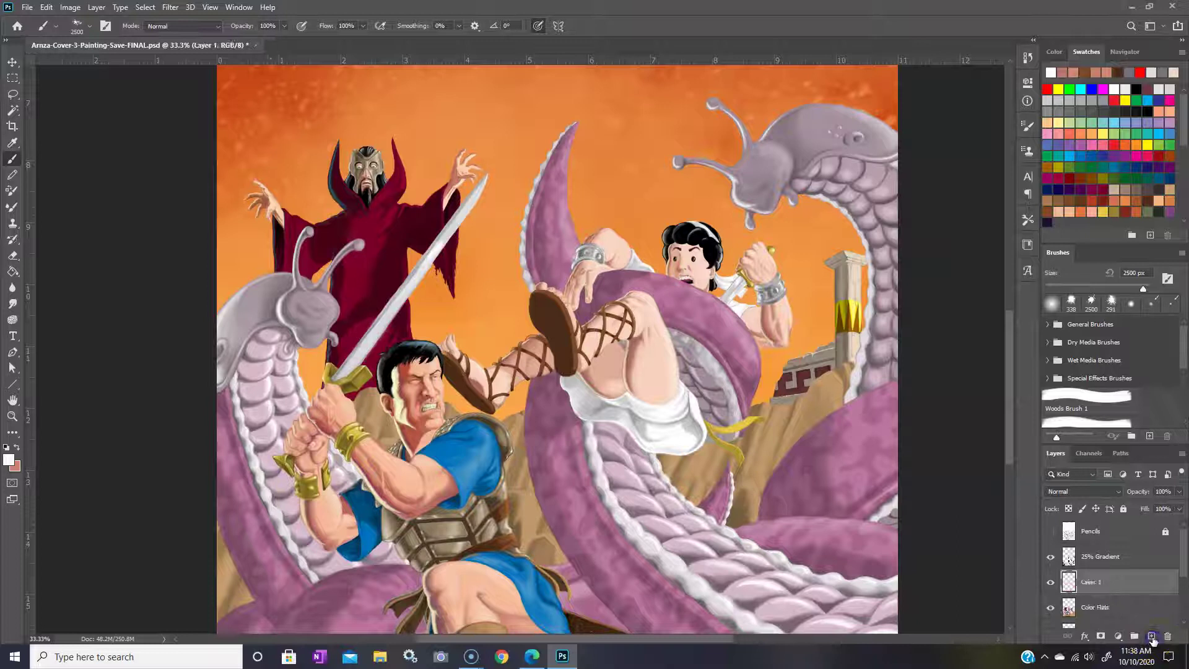
double_click(1093, 583)
type("Sparkler")
left_click(1153, 579)
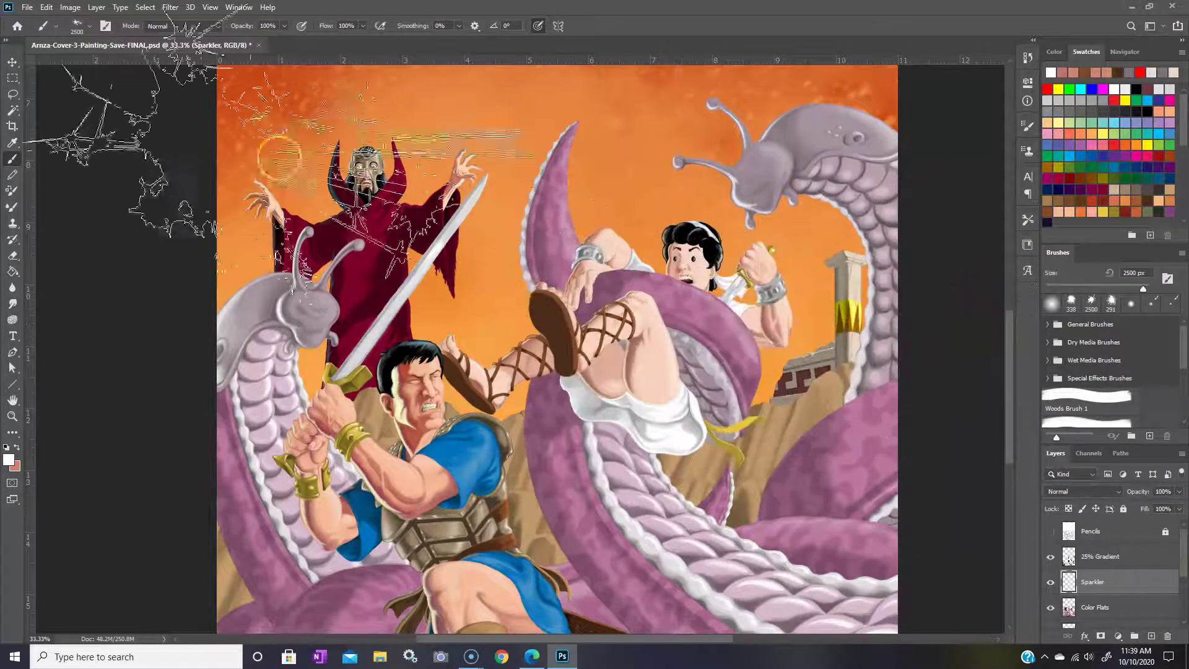
Step: Select the orange background area around the figures with the Magic Wand, sampling from the Color Flats layer
left_click(12, 110)
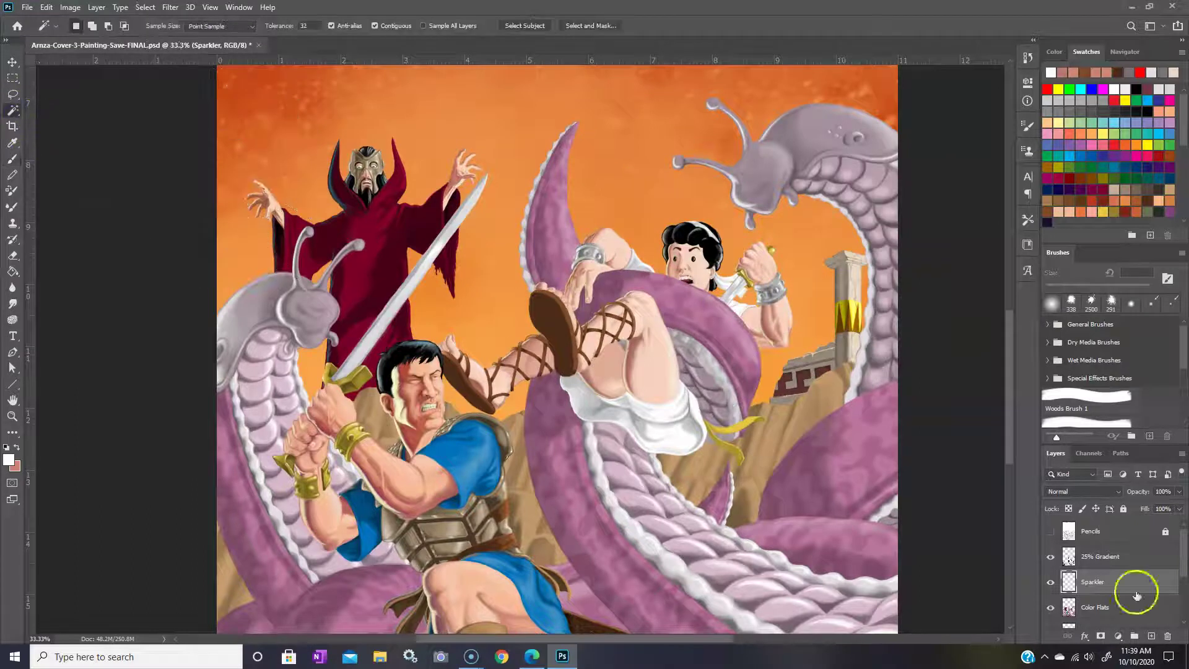
left_click(1136, 610)
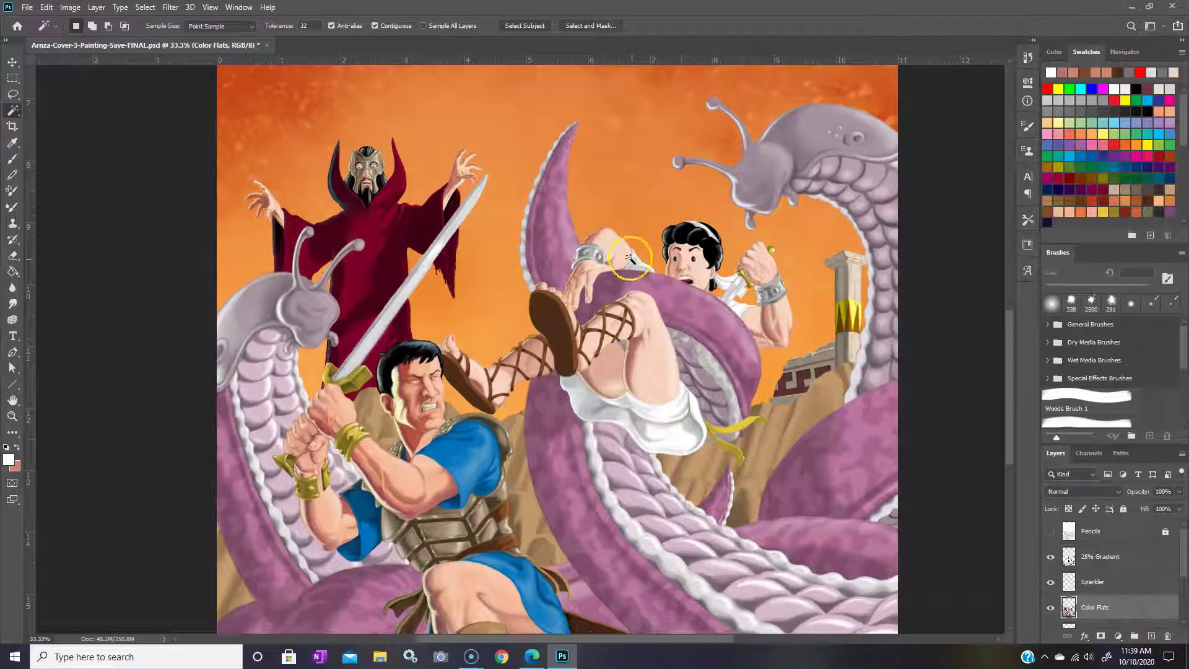
left_click(492, 217)
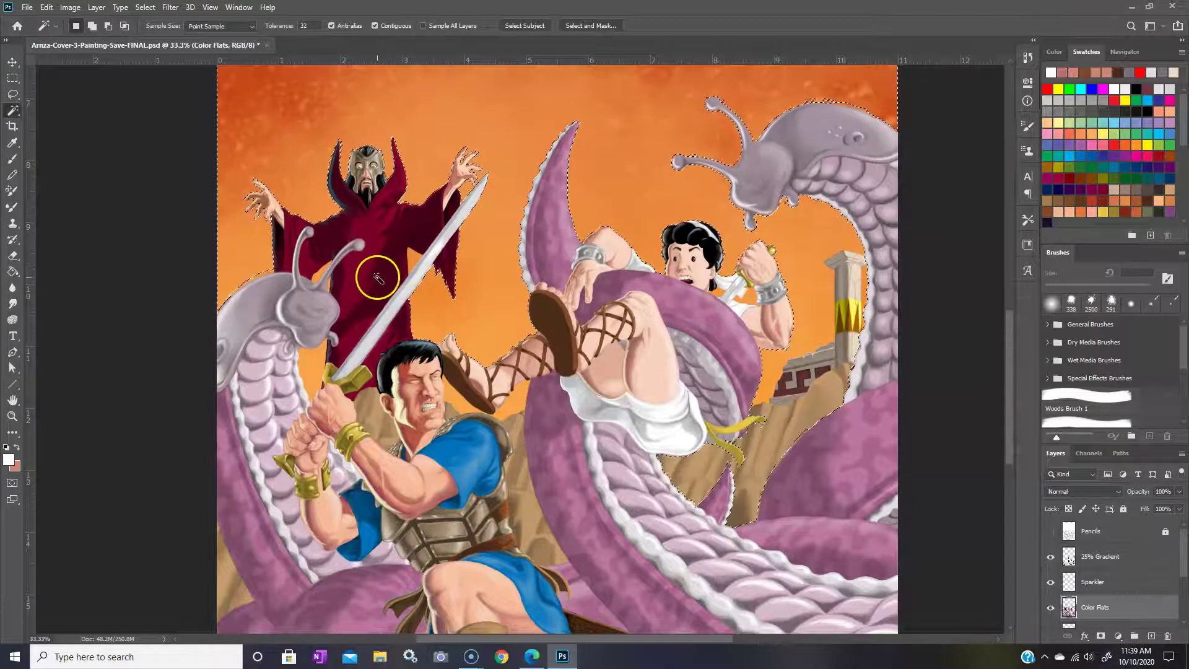
left_click(322, 282, "shift")
left_click(49, 8)
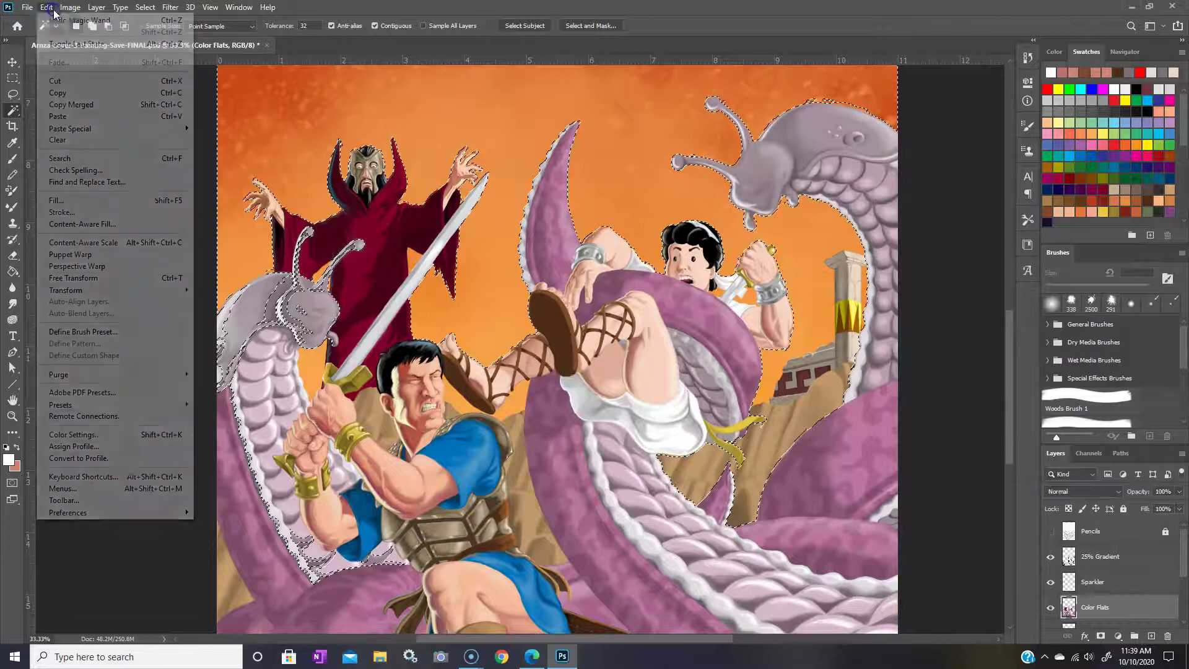
left_click(62, 21)
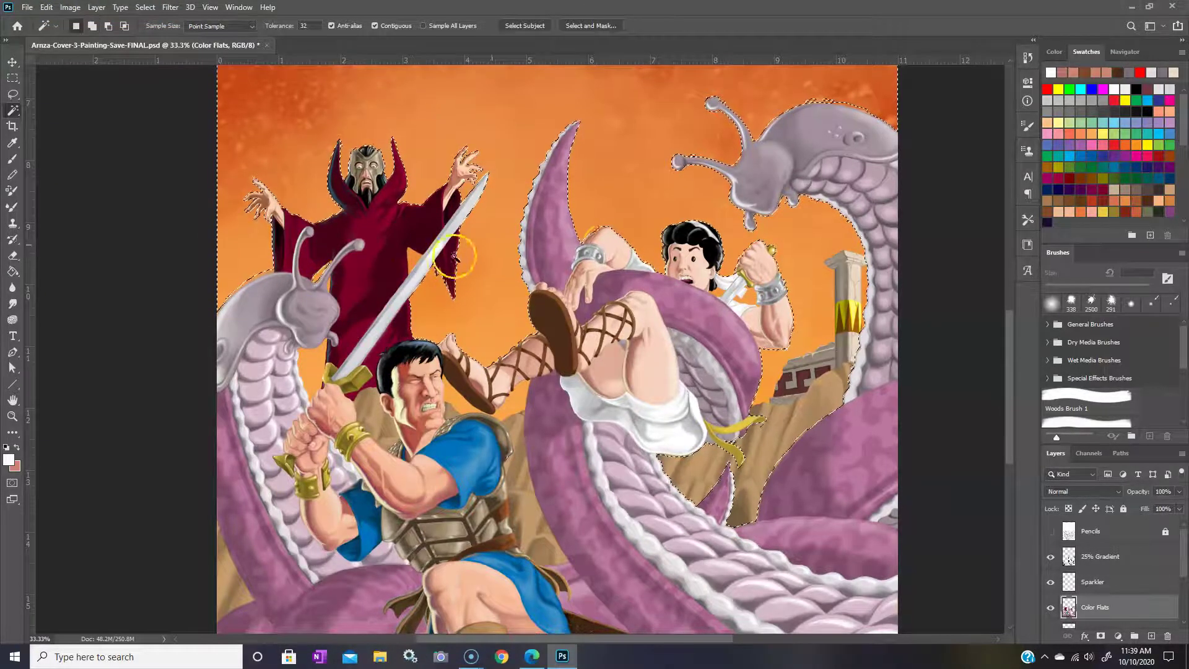
Step: Add the background gaps around the column and the captive's raised arm to the selection, and make Sparkler the active layer
left_click(846, 255, "shift")
left_click(844, 243, "shift")
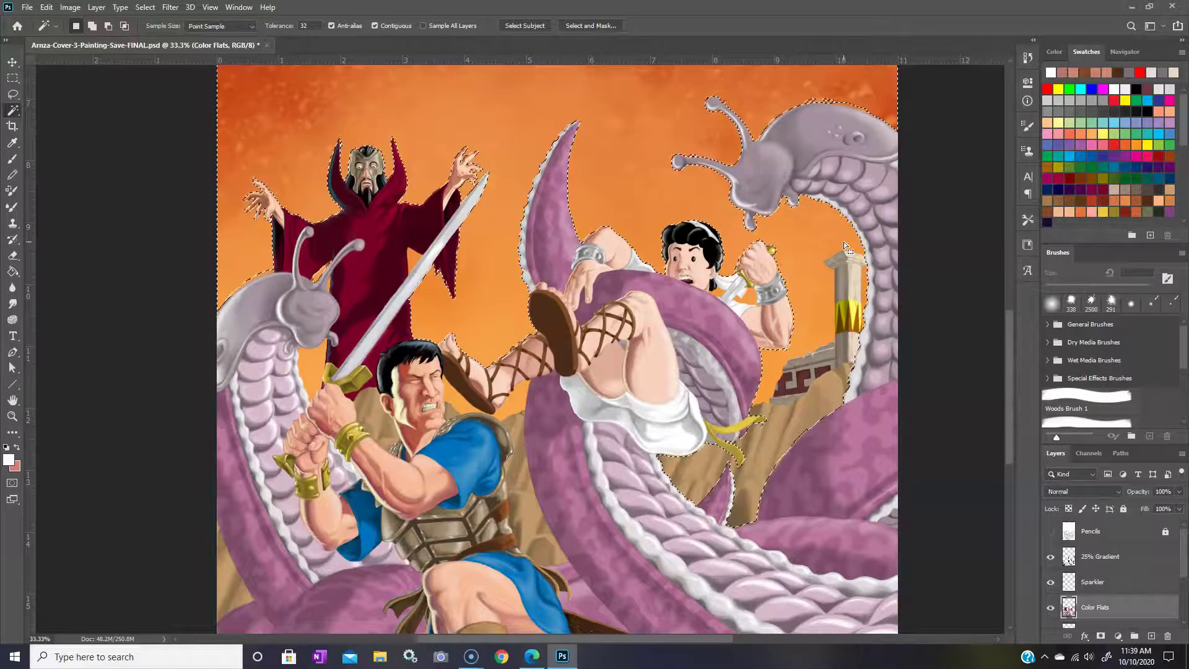
left_click(774, 238, "shift")
left_click(1053, 528)
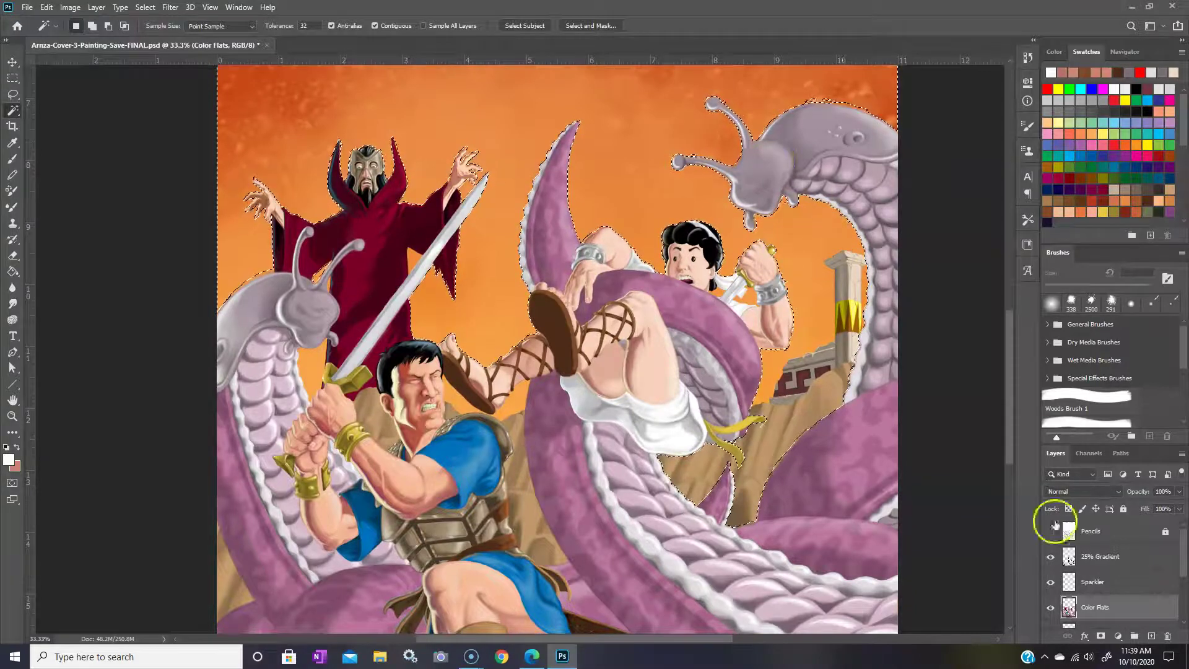
left_click(1108, 581)
left_click(599, 249)
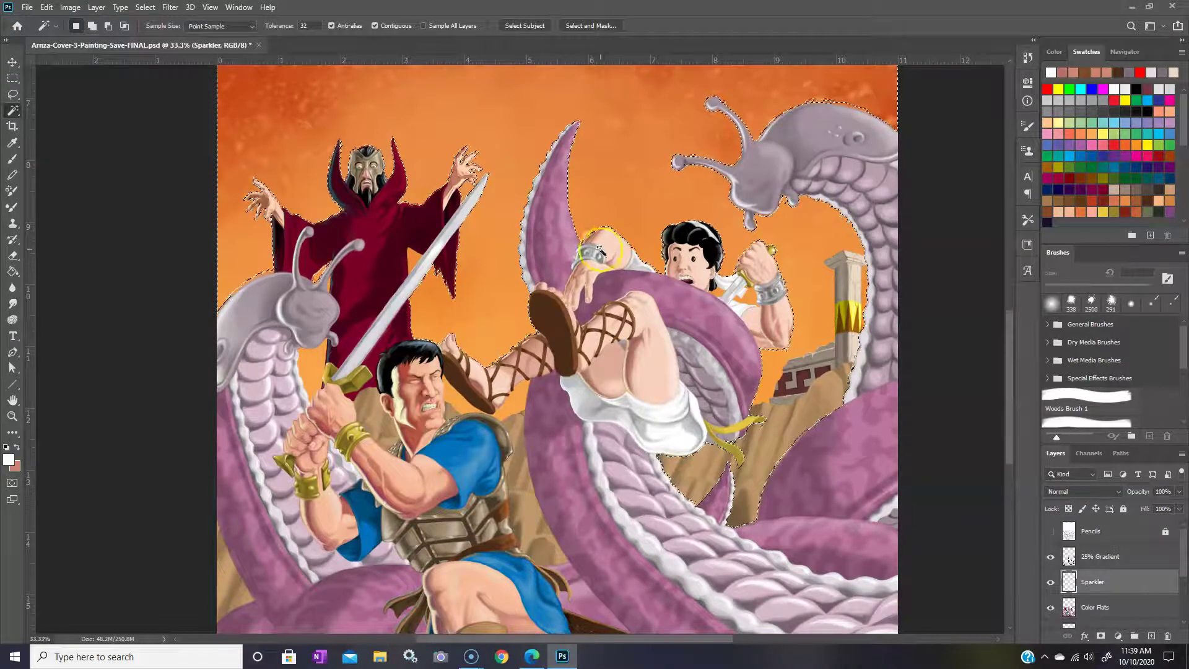
Step: Get a closer view of the sorcerer and turn the current selection into a Quick Mask
left_click(12, 416)
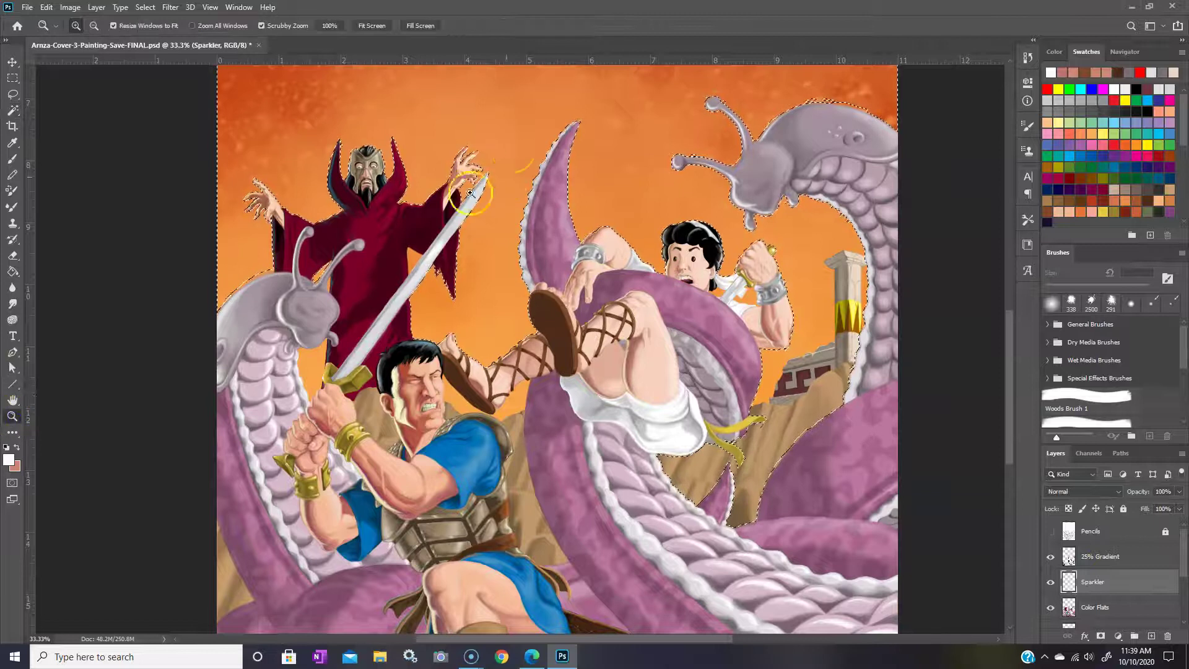
left_click(470, 151)
left_click(532, 195)
left_click(13, 62)
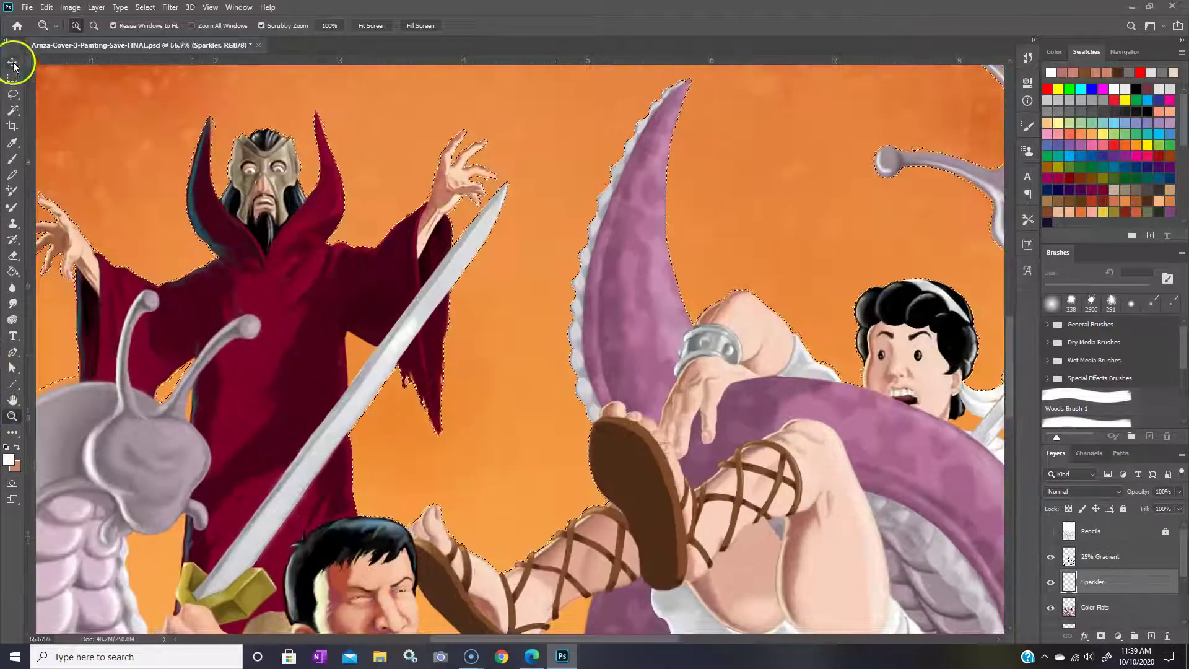
left_click(13, 484)
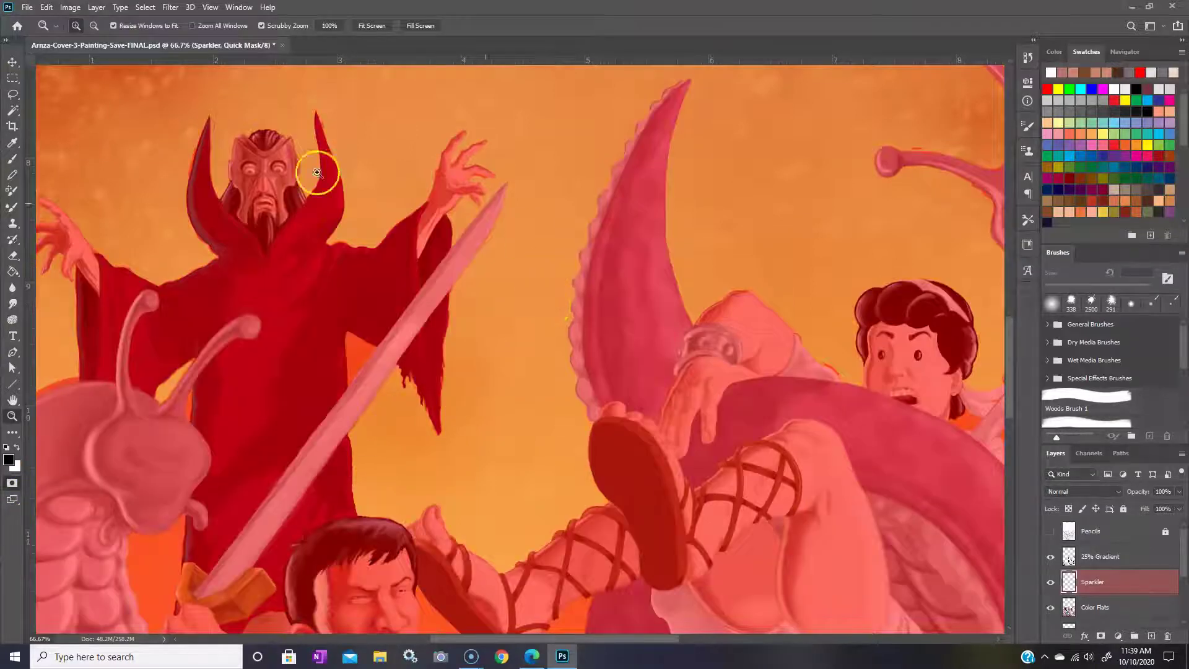
Step: Set the Brush tool to a soft round tip at 23 px for editing the mask
left_click(13, 159)
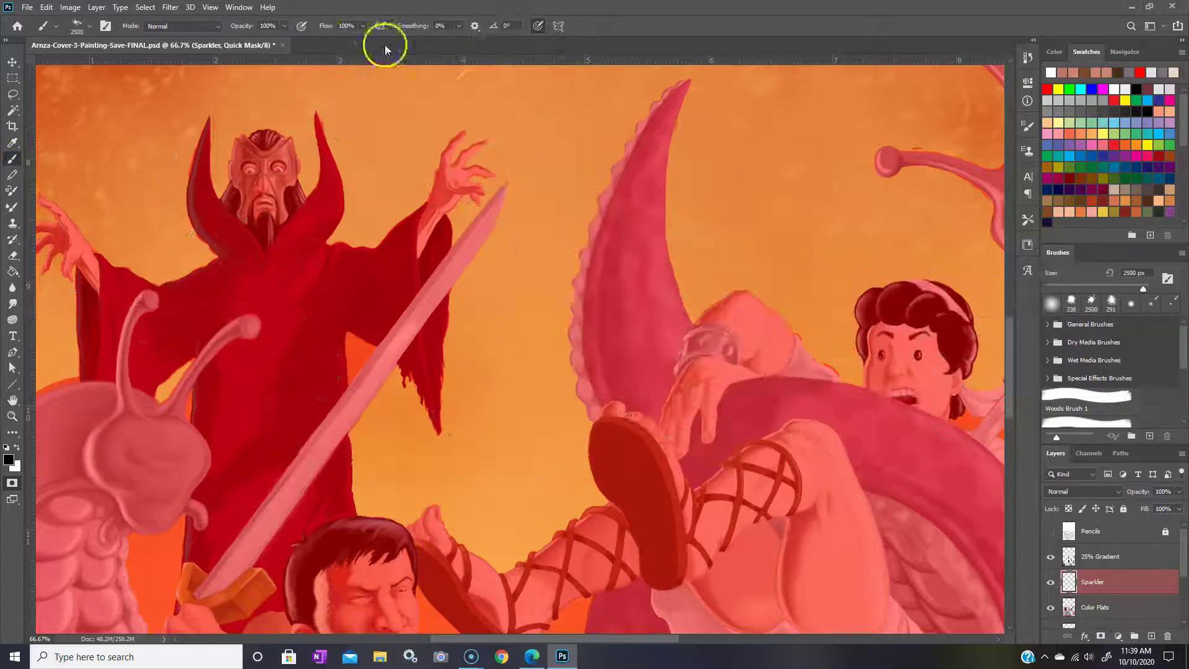
left_click(90, 26)
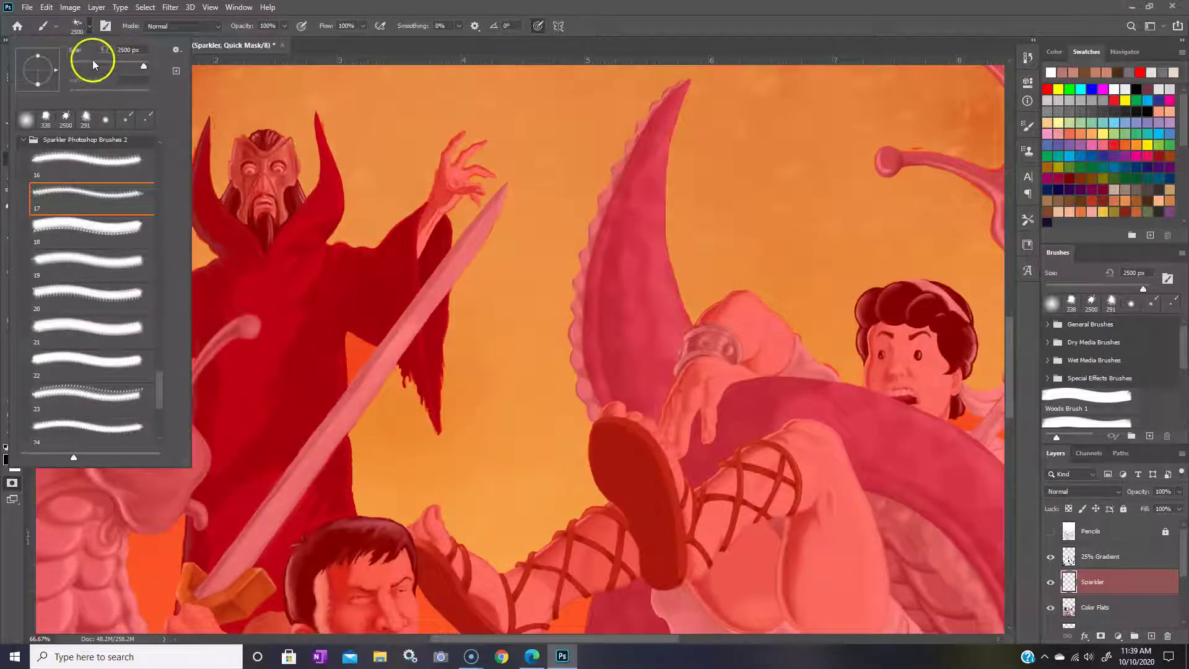
left_click(78, 66)
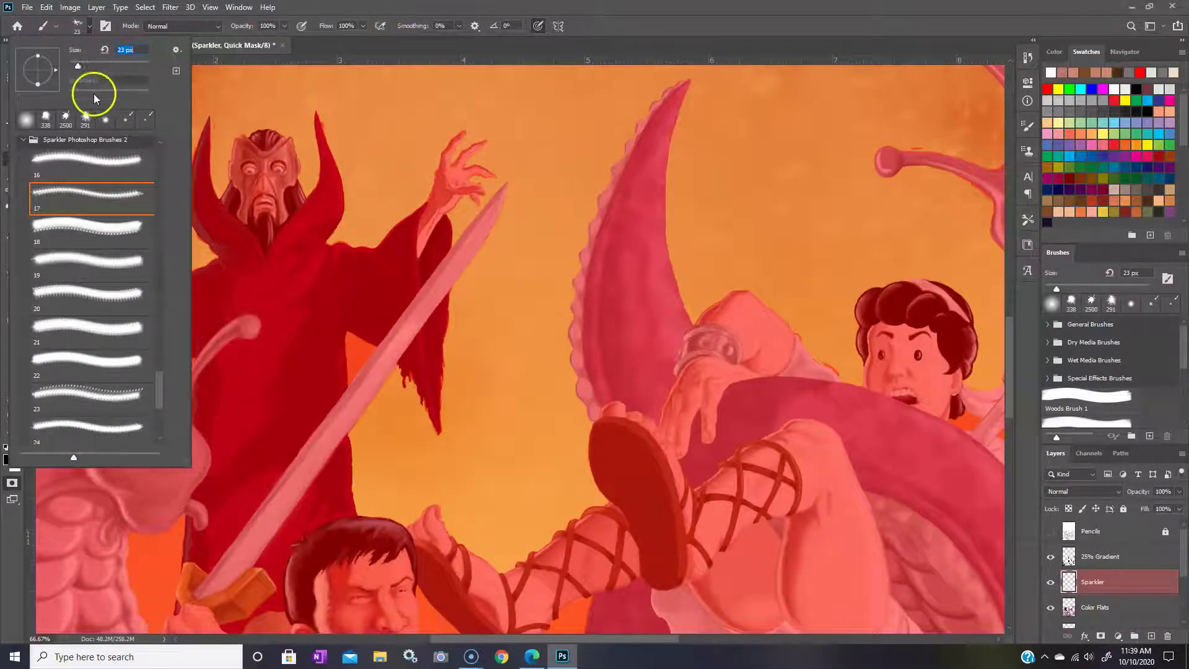
left_click(26, 119)
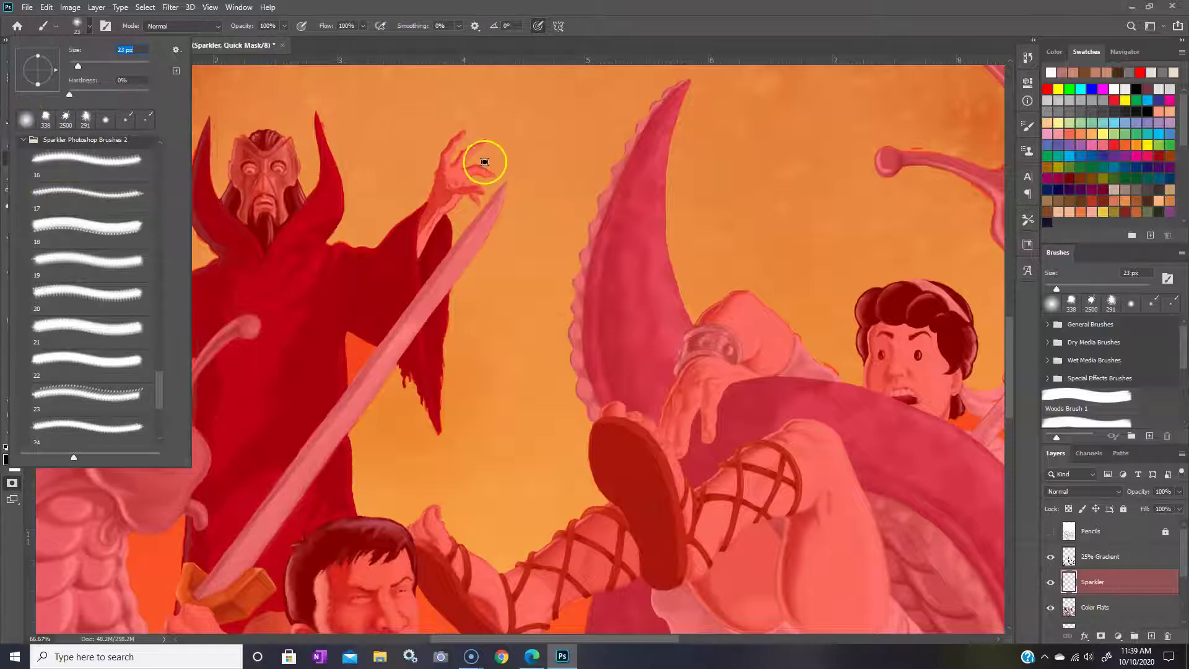
left_click(461, 136)
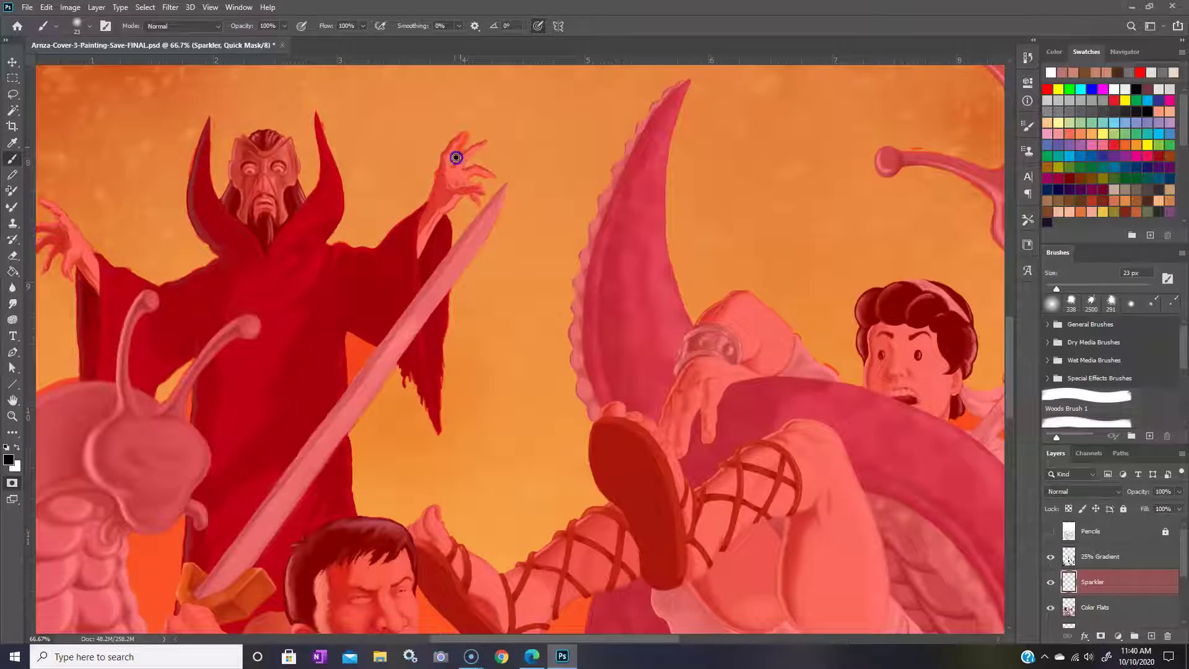
Step: Paint the sorcerer's fingers and palms on both hands out of the mask in white, and leave Quick Mask mode
left_click(17, 447)
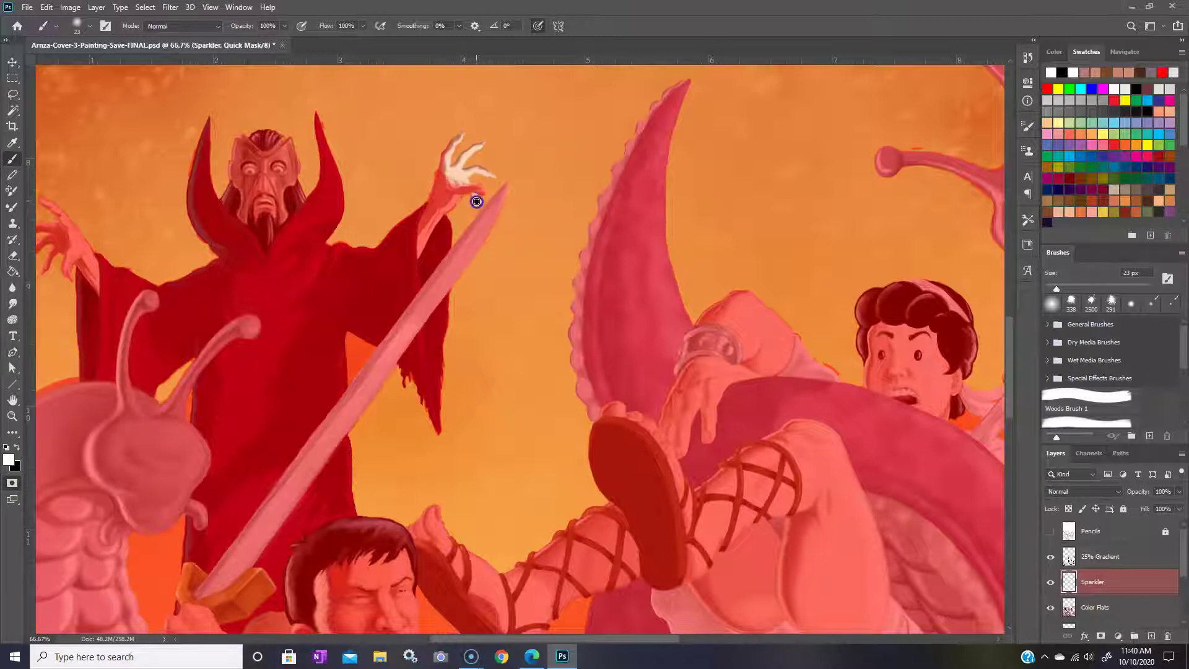
left_click_drag(585, 637, 526, 637)
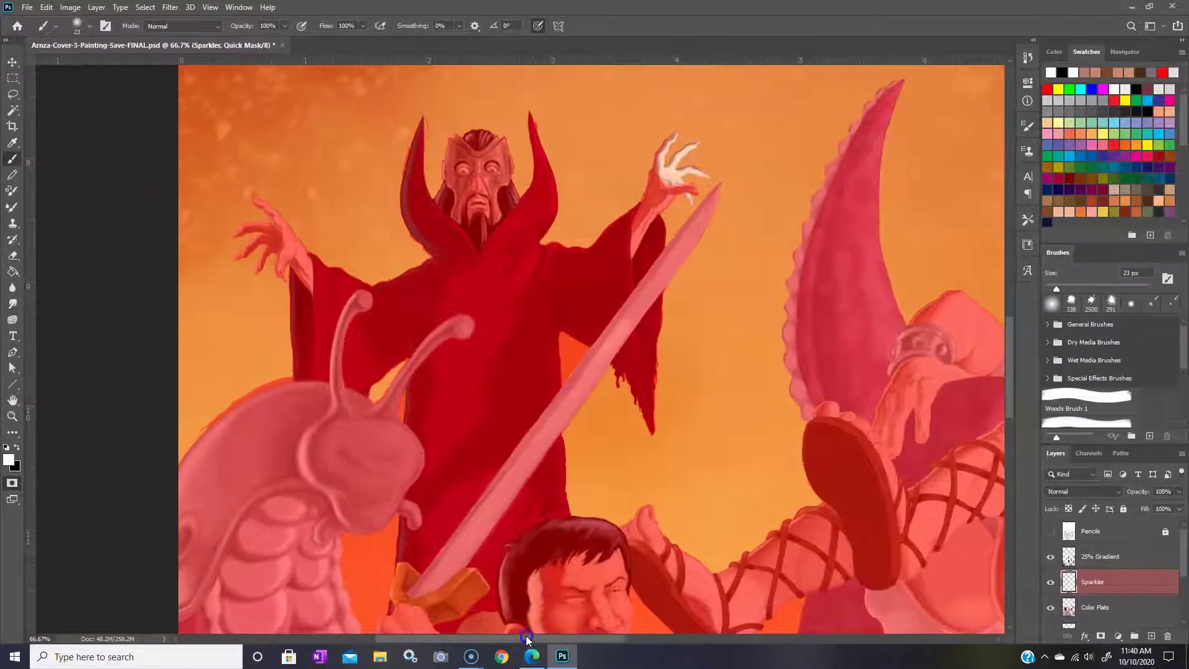
mouse_move(297, 231)
left_mouse_down()
mouse_move(257, 217)
mouse_move(274, 227)
left_mouse_up()
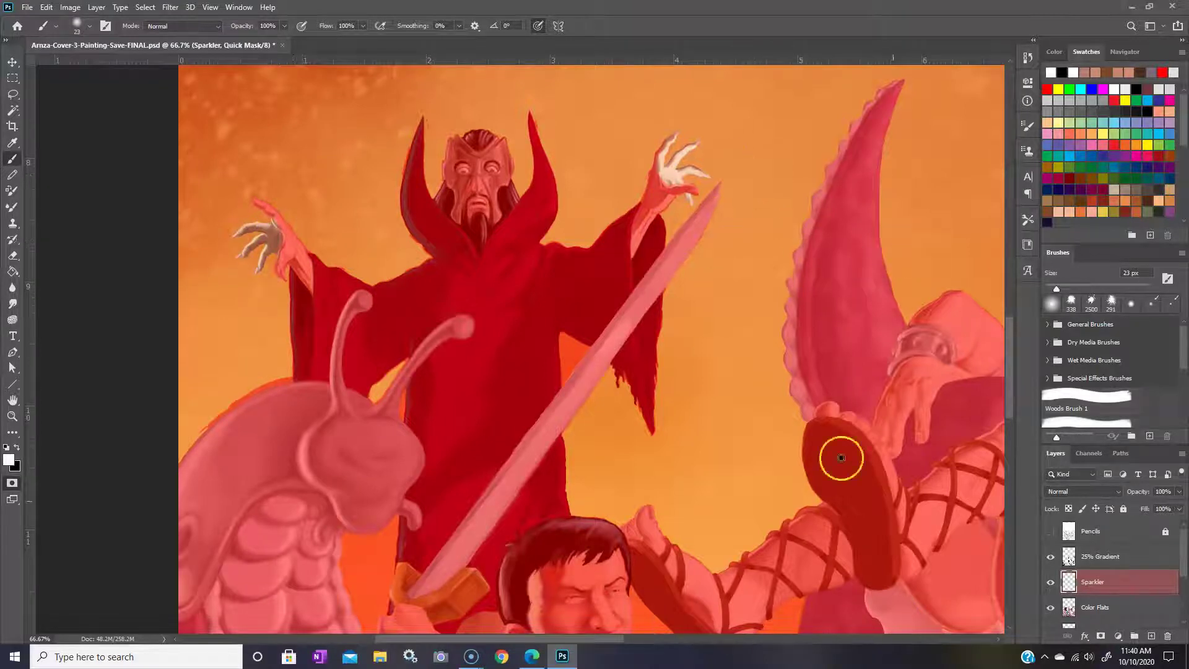
left_click(12, 483)
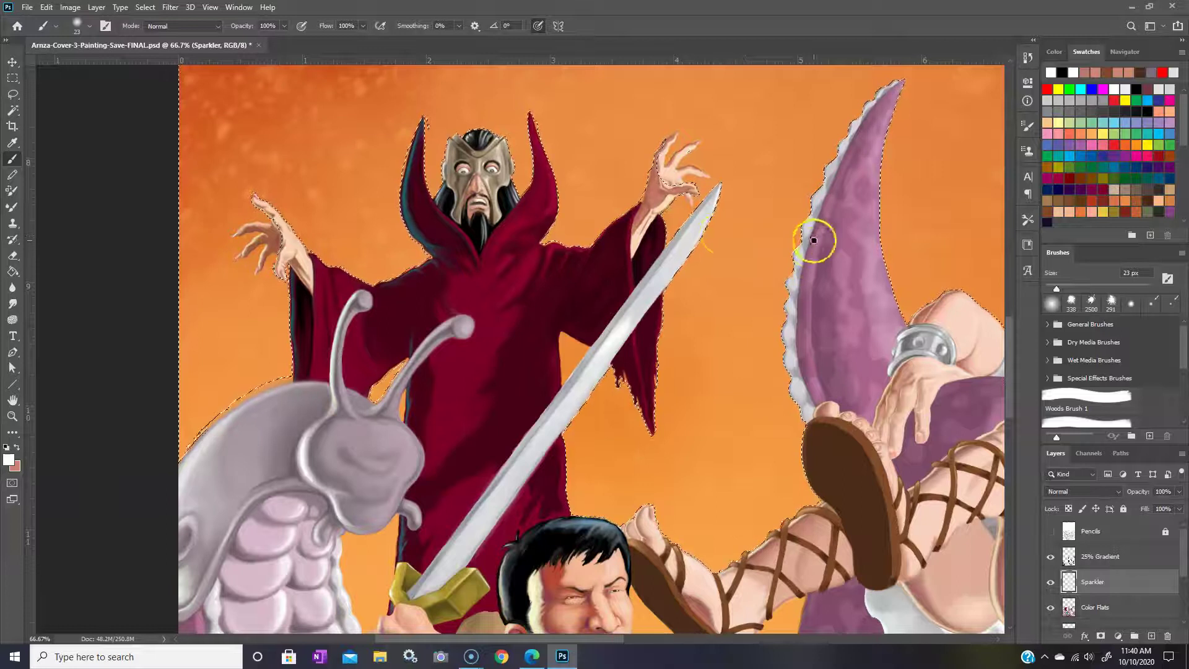
left_click(661, 233)
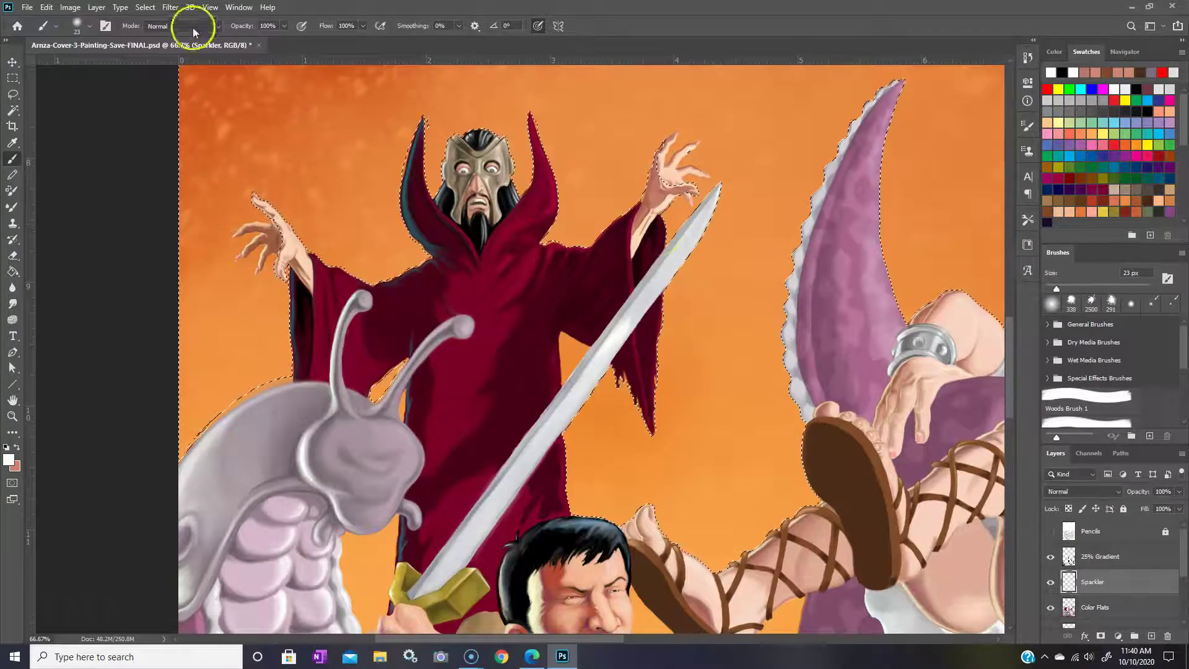
left_click(146, 8)
left_click(153, 57)
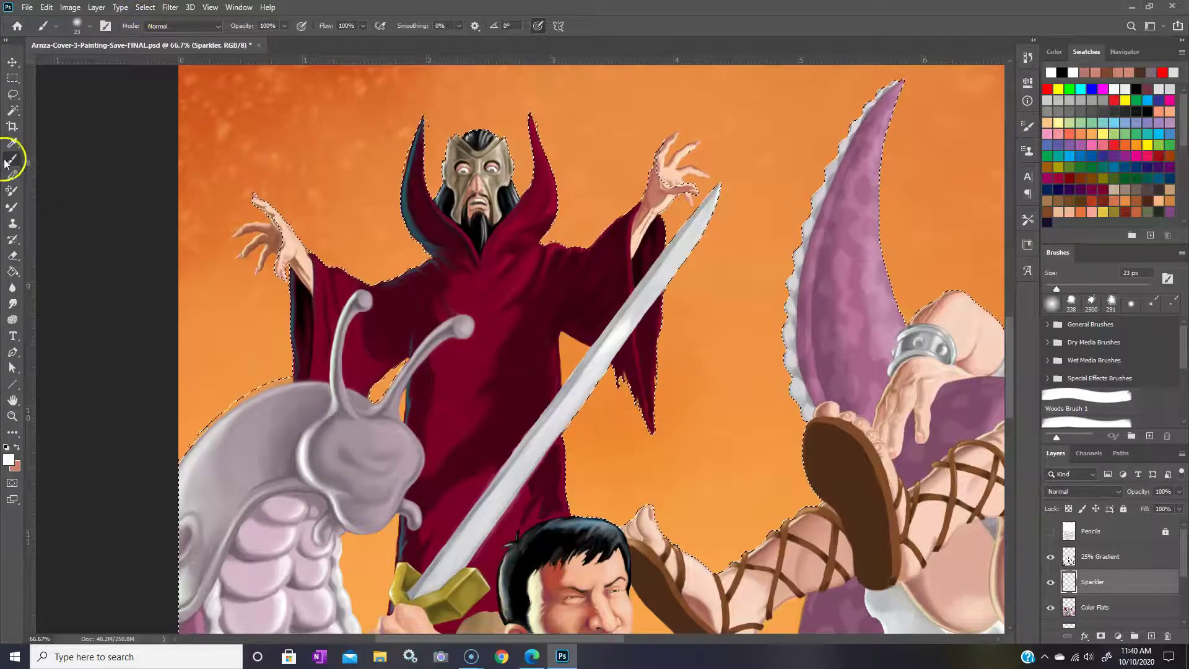
Step: Choose brush 17 from Sparkler Photoshop Brushes 2 and set its size to 196 px
left_click(90, 26)
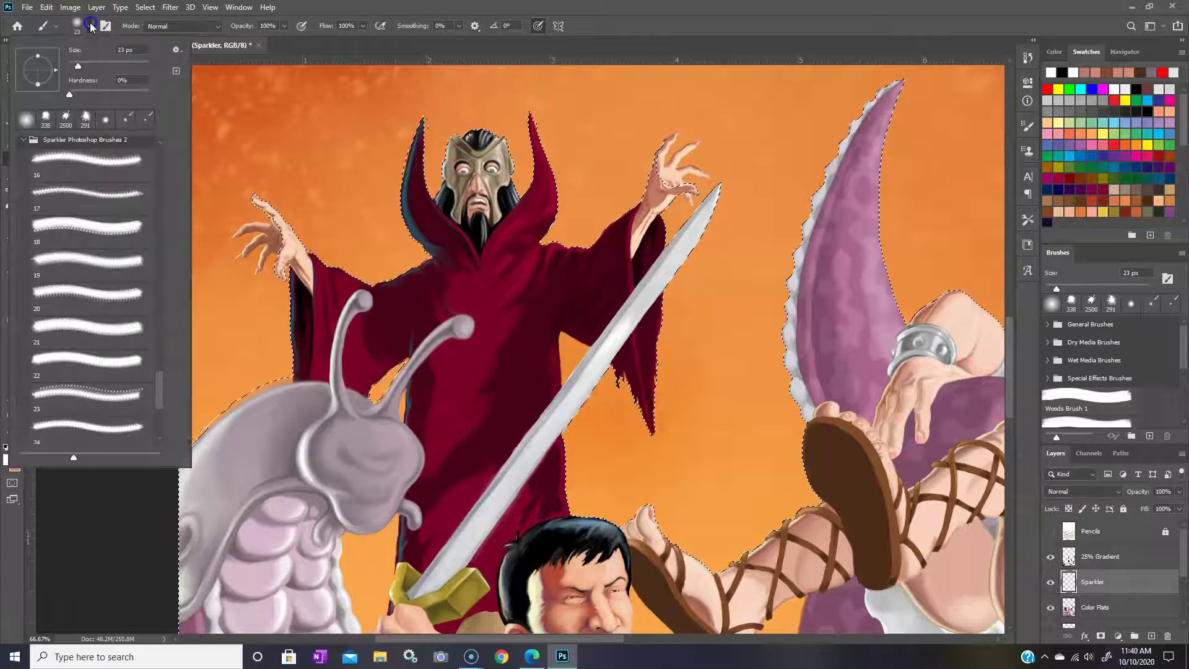
left_click(132, 165)
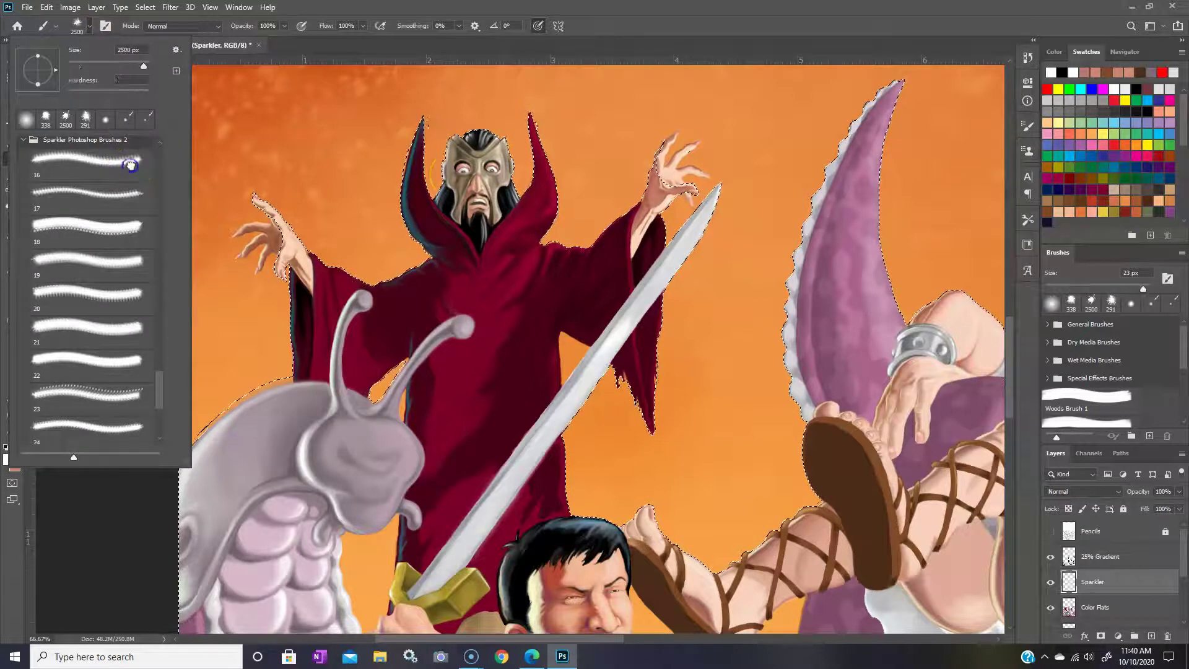
left_click(122, 193)
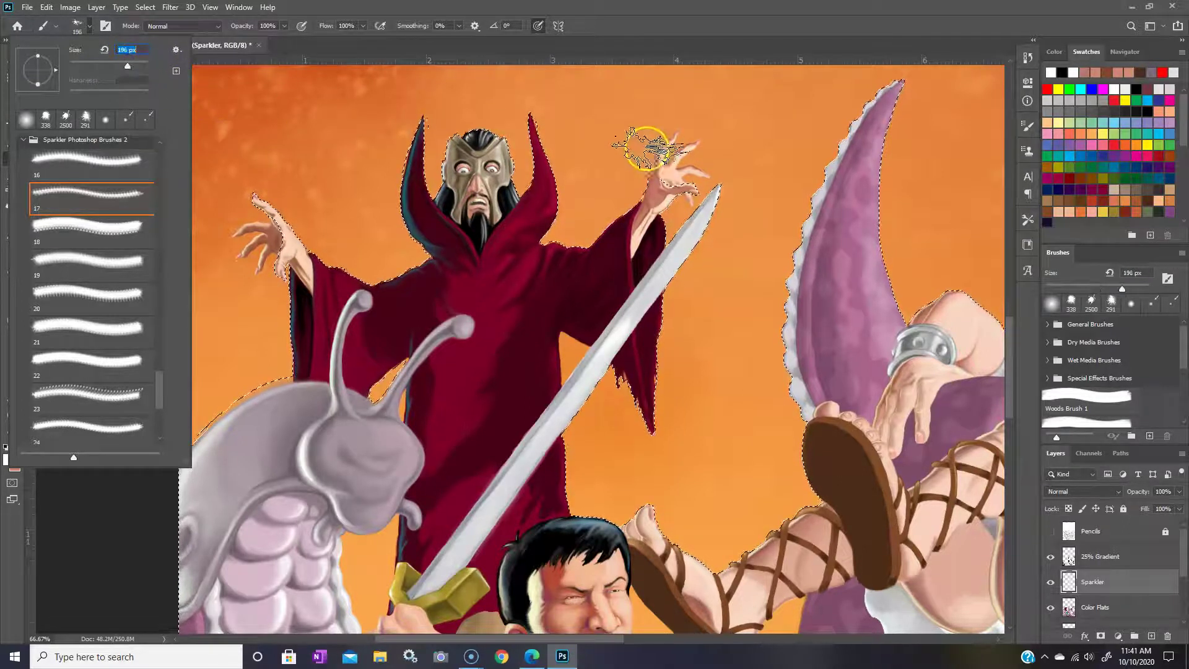
Step: Try a white sparkler stamp at 1102 px beside the sorcerer's hand near the sword tip, and undo it
left_click_drag(140, 61, 142, 65)
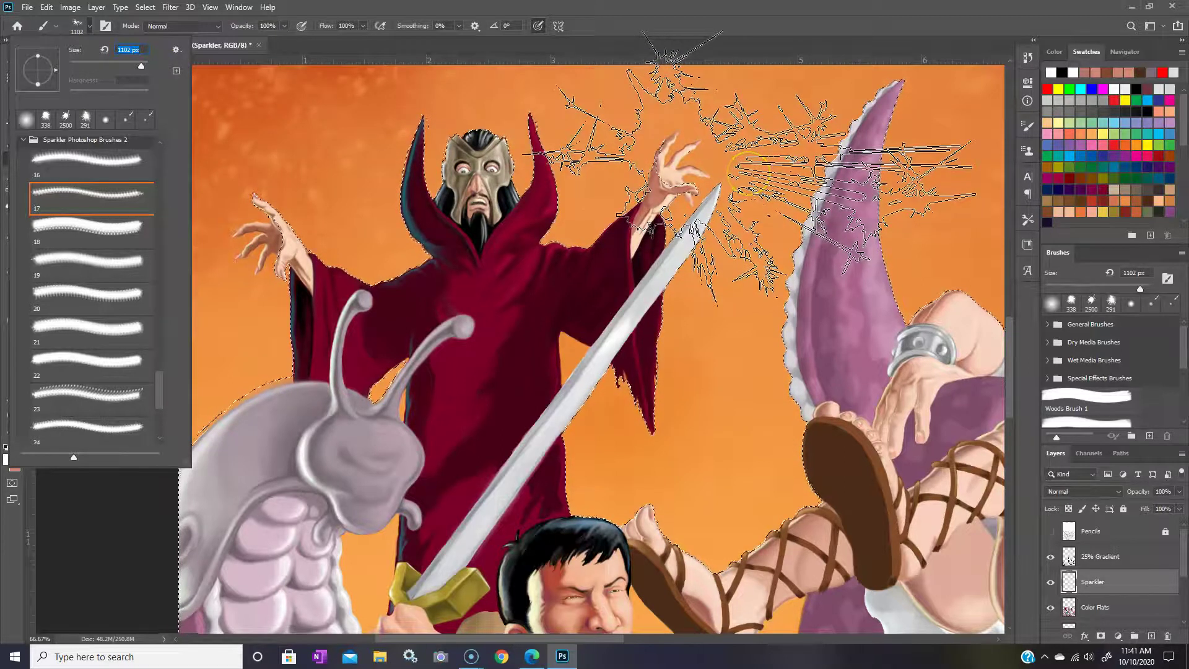
left_click(761, 172)
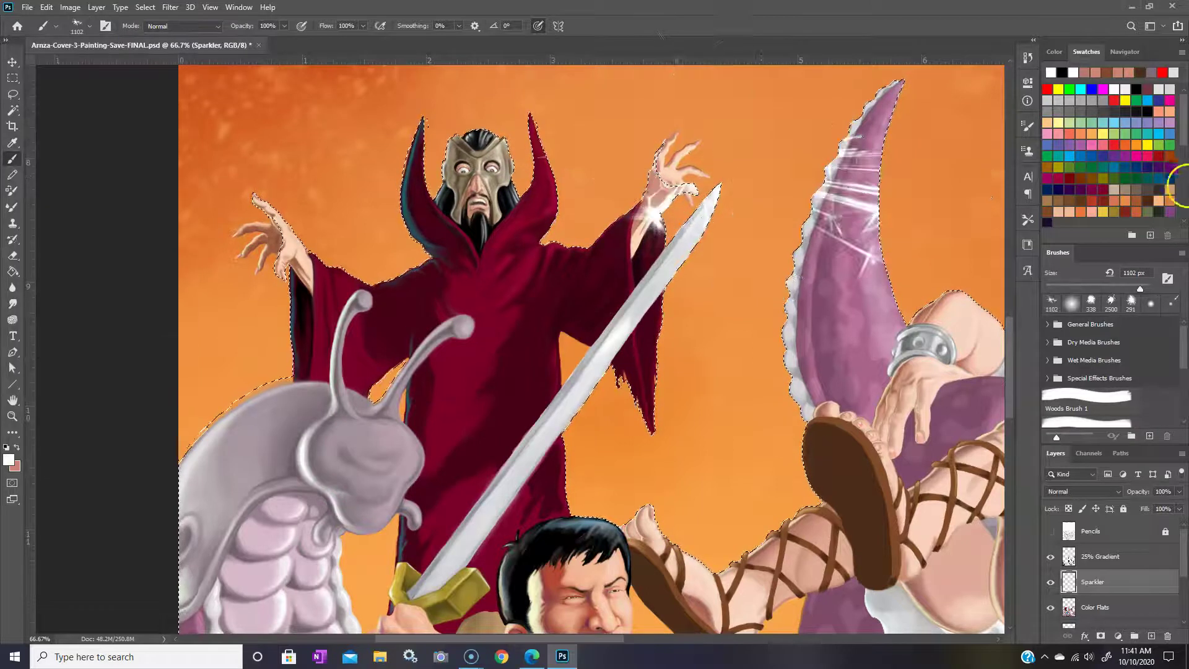
left_click(46, 7)
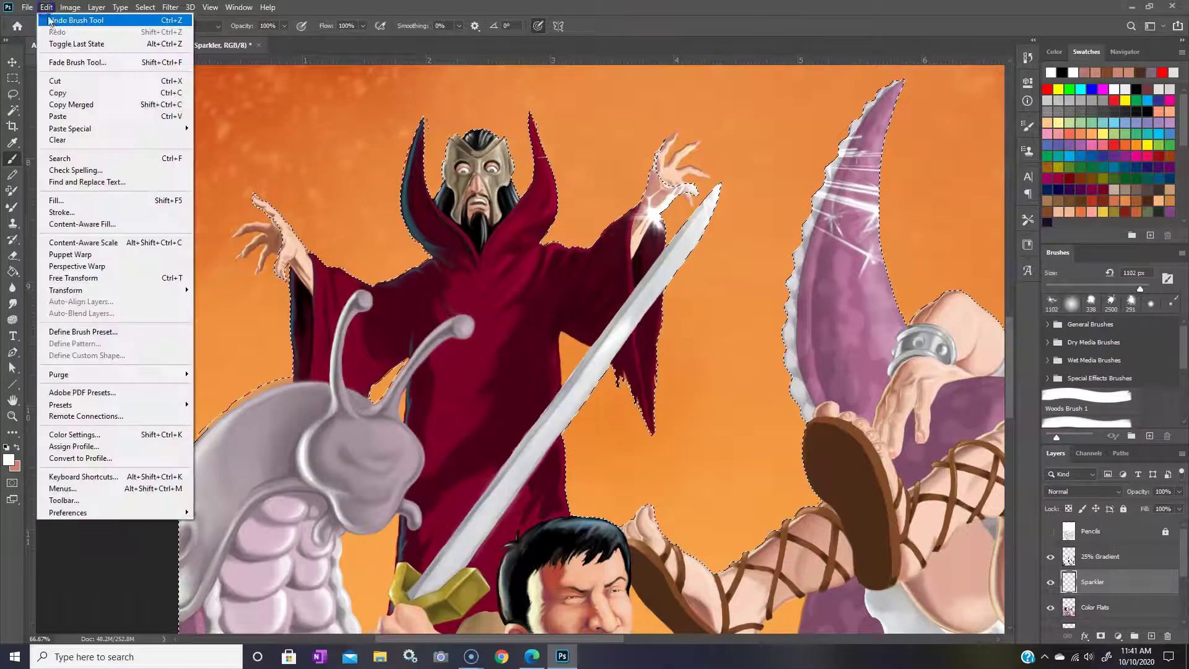
left_click(92, 19)
Step: Invert the selection so that it covers the background and the sorcerer's hands
left_click(148, 7)
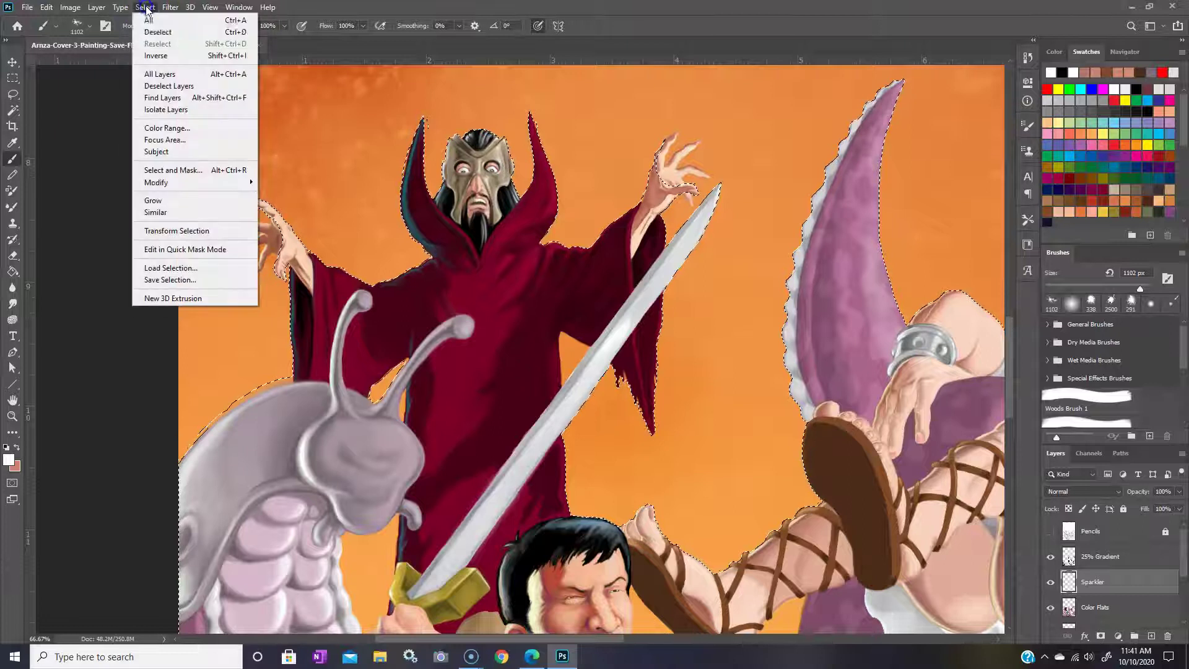
left_click(157, 52)
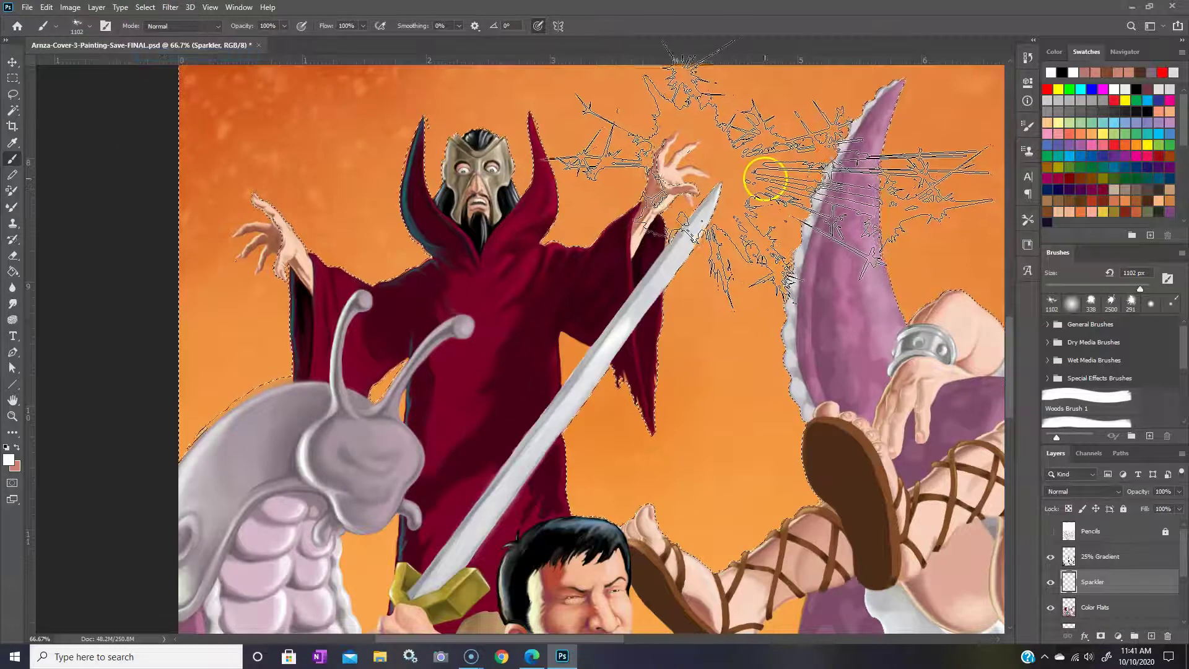
Step: Try a 1102 px sparkler on the sorcerer's hand near the sword tip, with the Sparkler layer's opacity at 60%
left_click(765, 180)
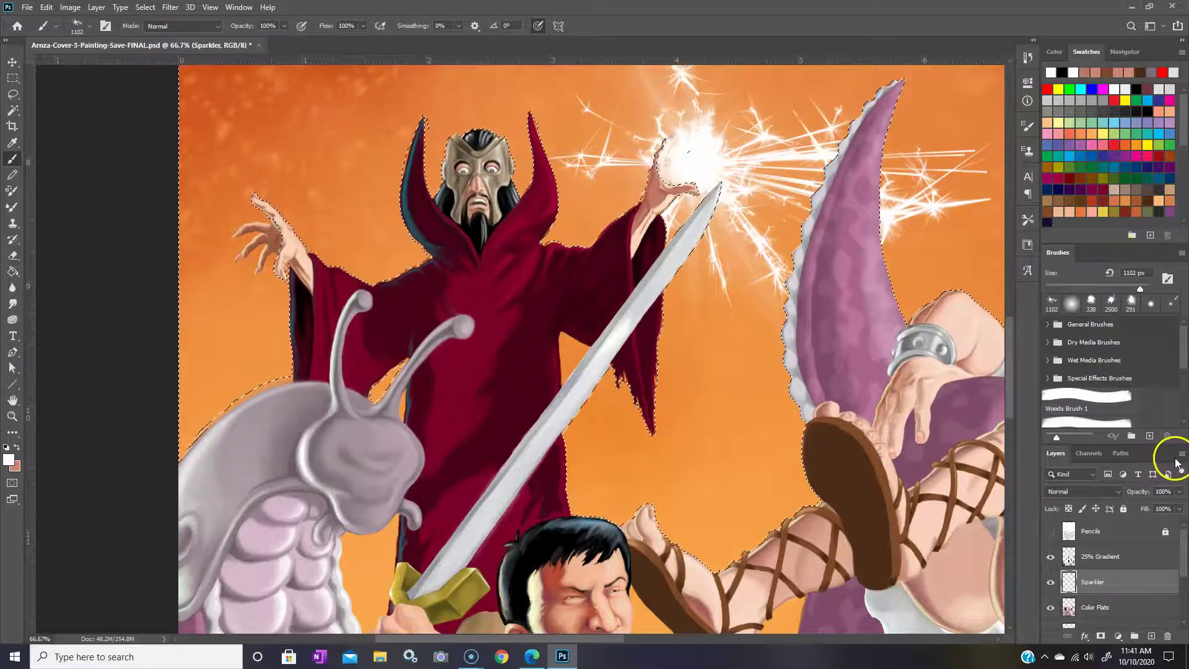
left_click(1179, 493)
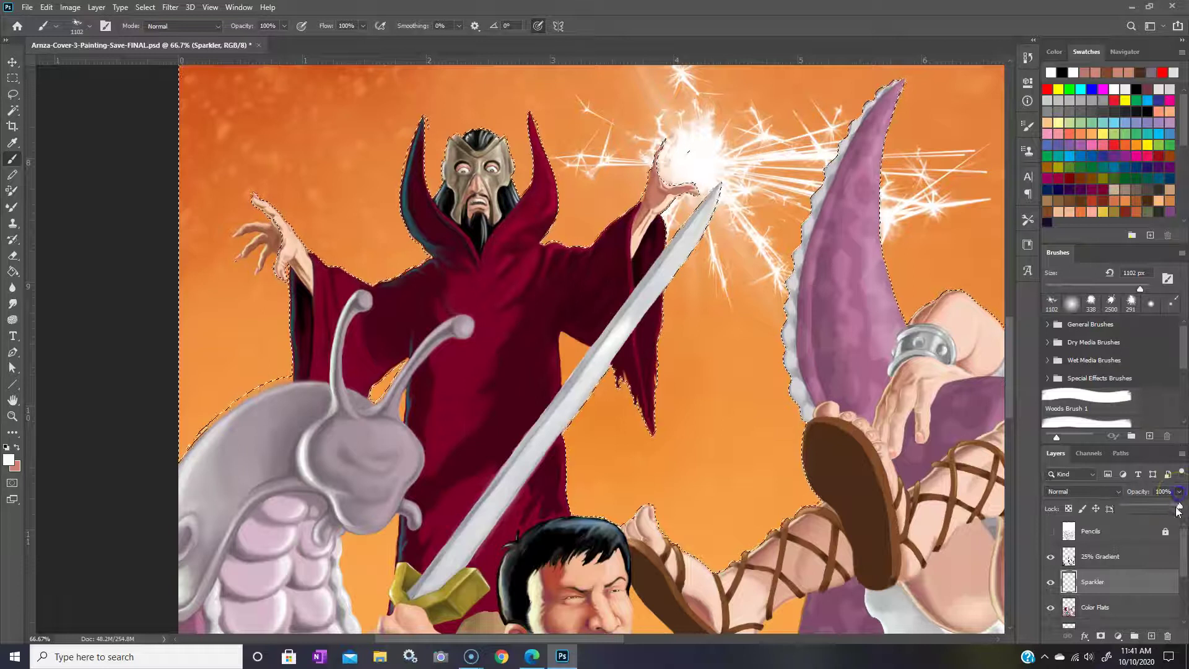
left_click_drag(1163, 507, 1157, 508)
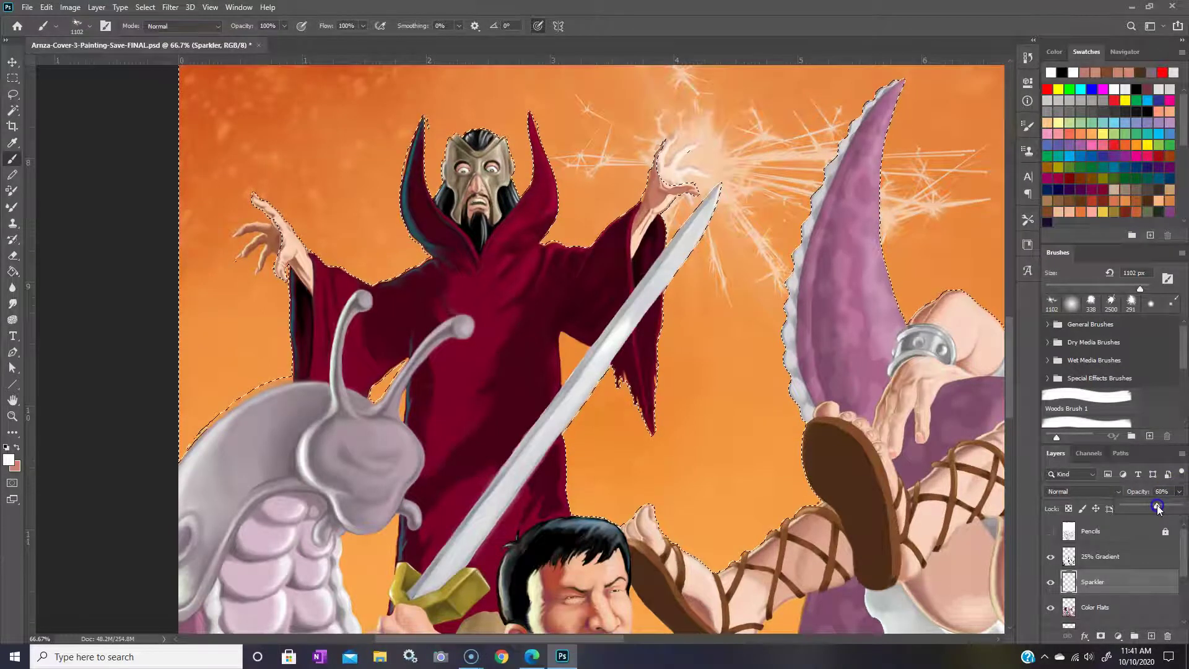
key("ctrl+minus")
key("ctrl+minus")
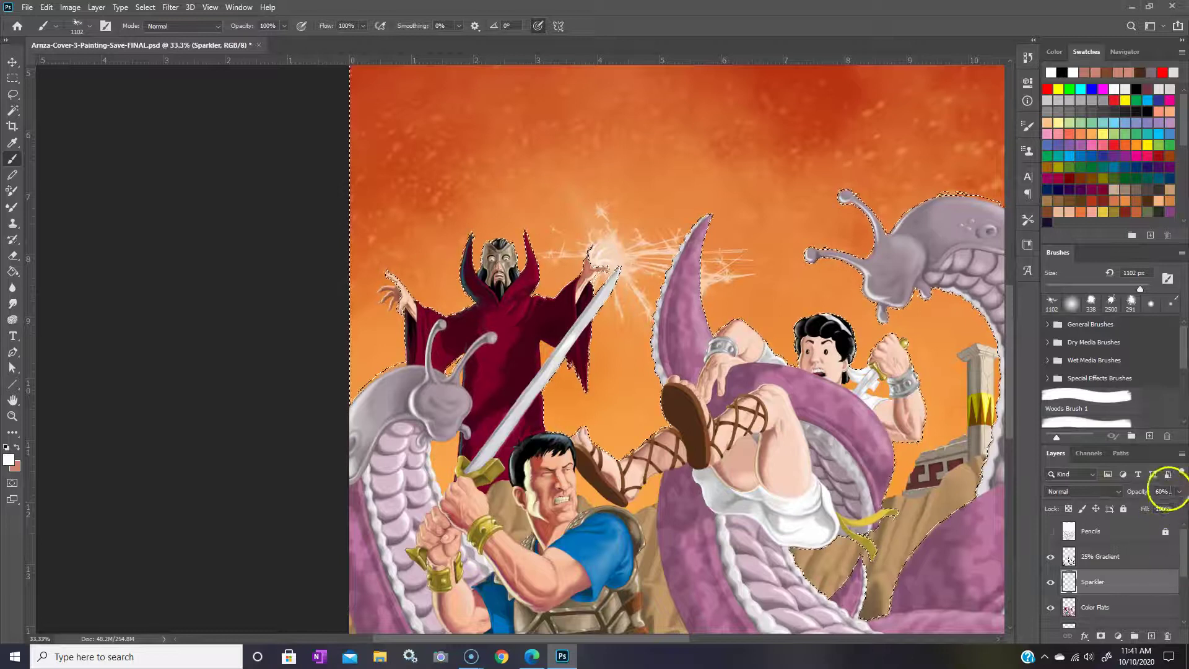
Step: Step back in the history to the Select Inverse state, undoing the opacity change and the large sparkler
left_click(1023, 59)
left_click_drag(1012, 121, 1009, 157)
left_click(972, 145)
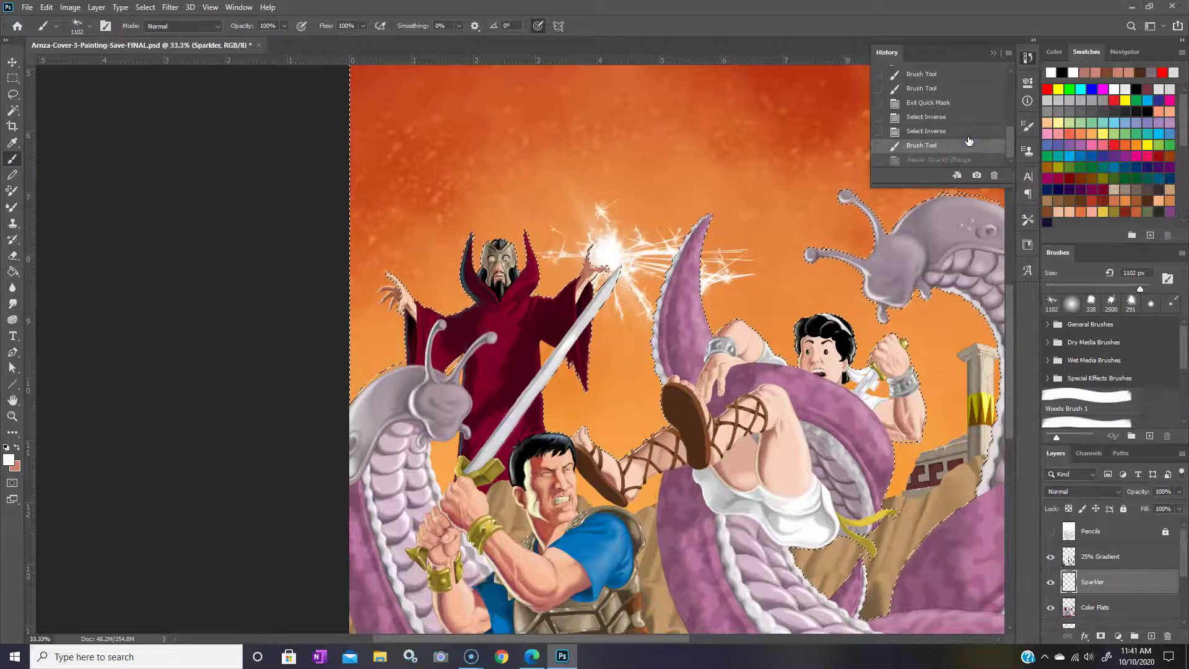
left_click(967, 136)
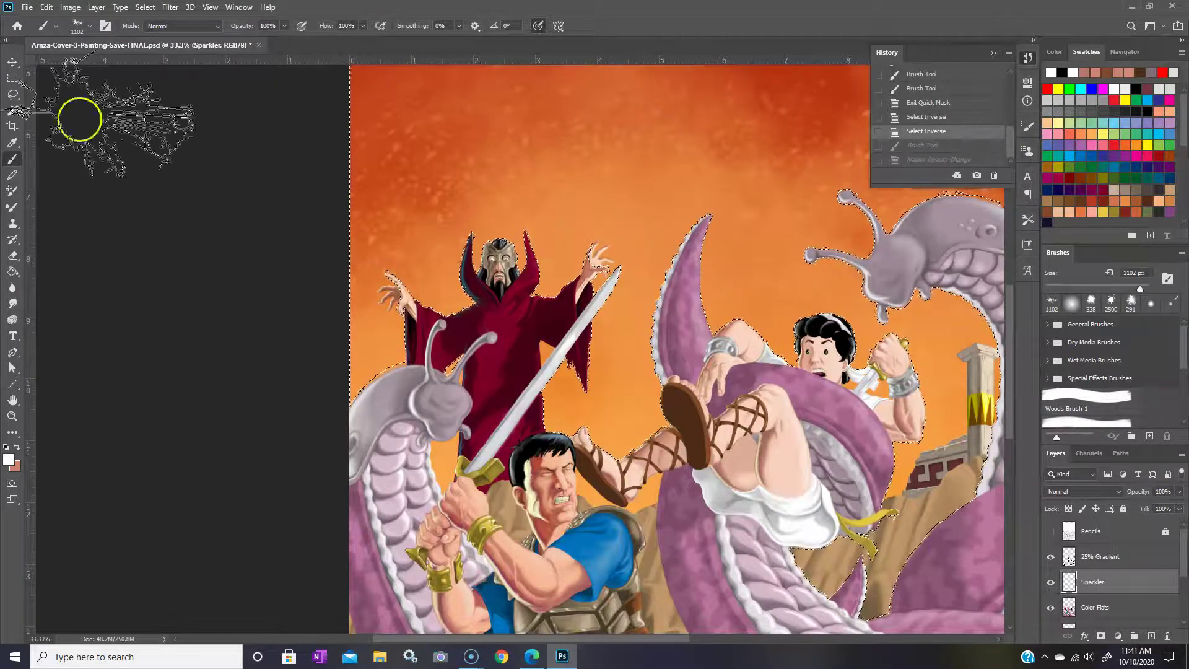
Step: Set the brush size to 385 px and stamp a sparkler on the sorcerer's hand near the sword tip
left_click(87, 26)
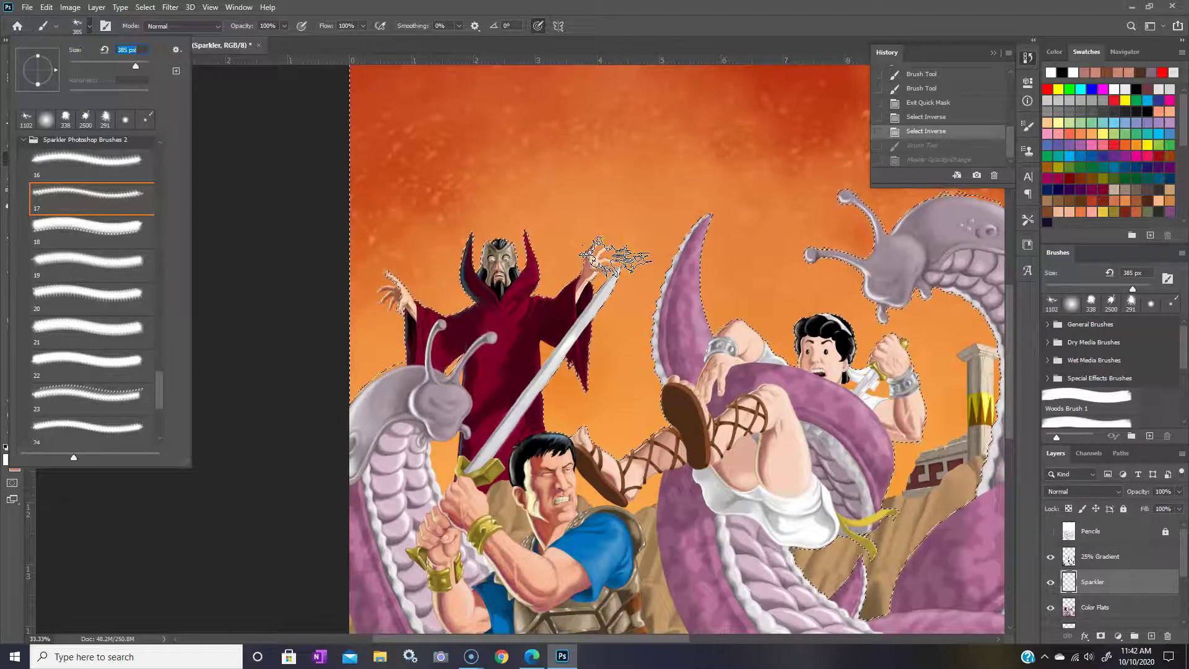
key("Return")
left_click_drag(613, 257, 665, 255)
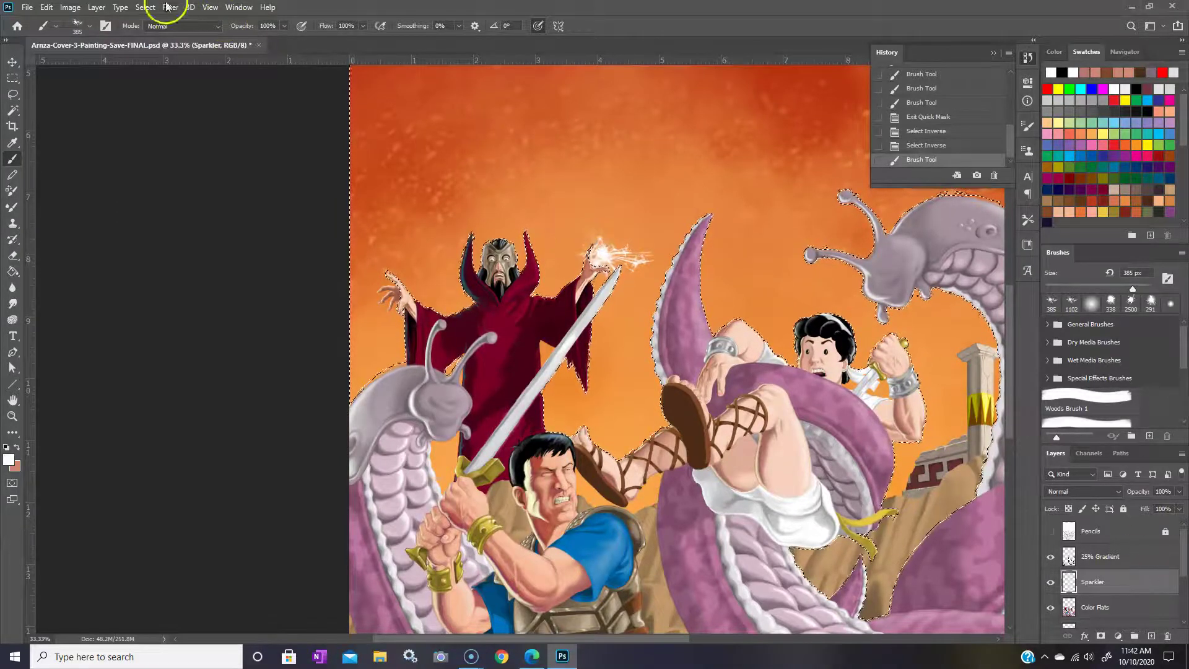
left_click(580, 366)
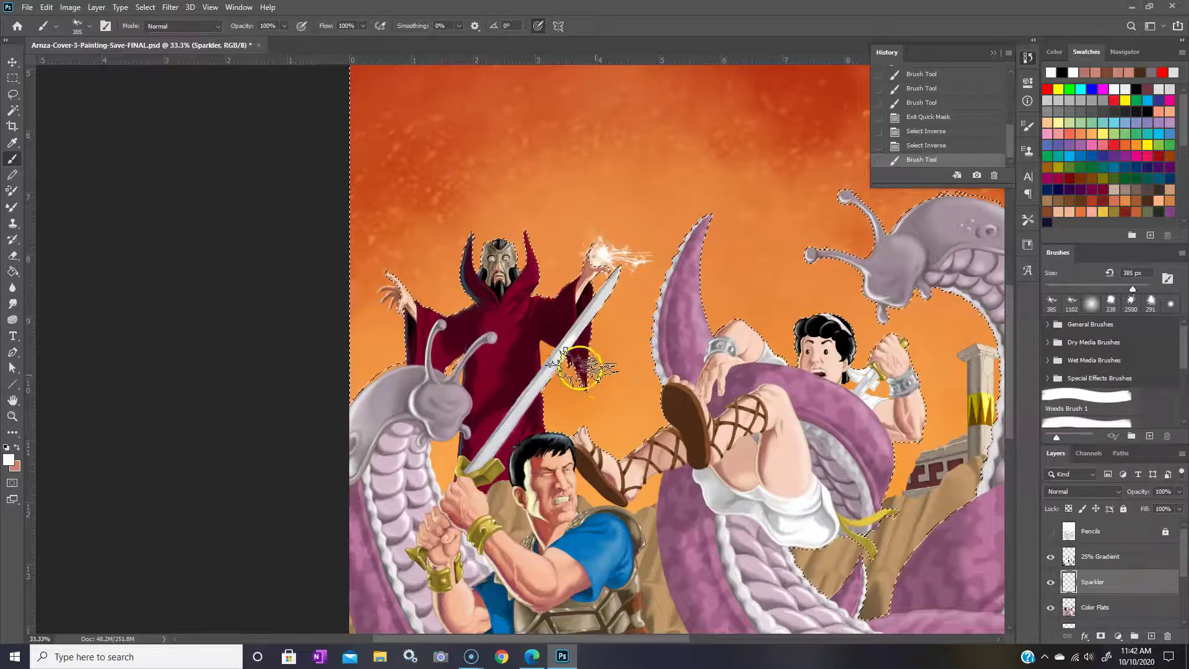
Step: Compare the tips in Sparkler Photoshop Brushes 2 and choose brush 29
left_click(88, 27)
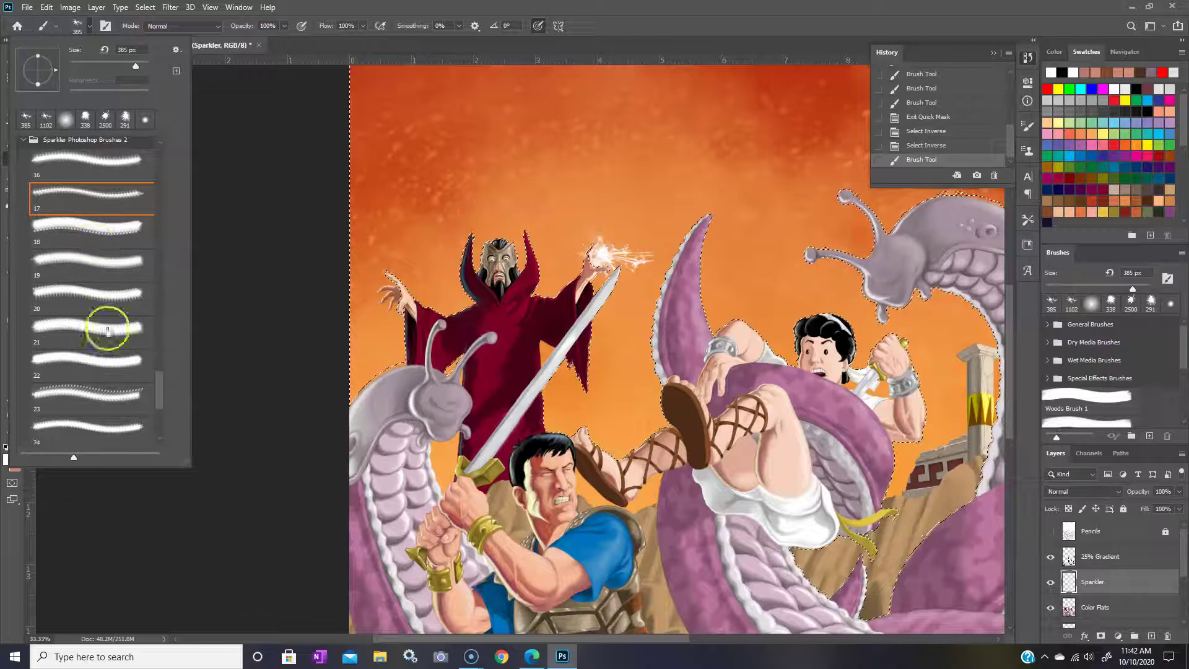
left_click(87, 393)
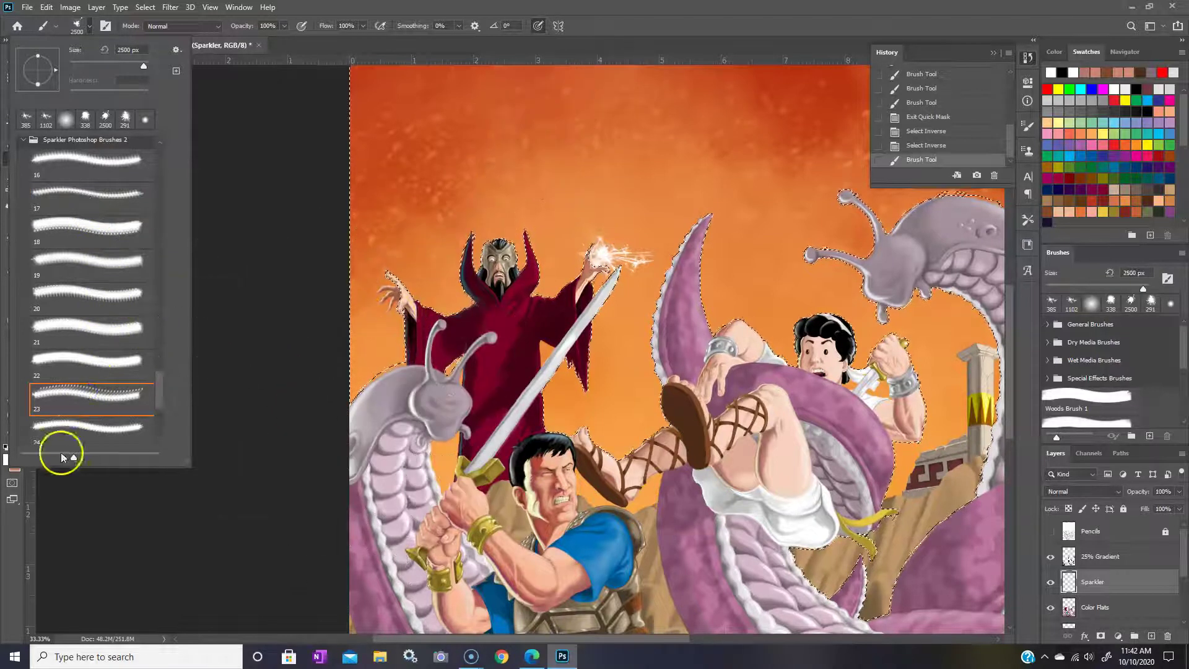
left_click(75, 424)
left_click(106, 322)
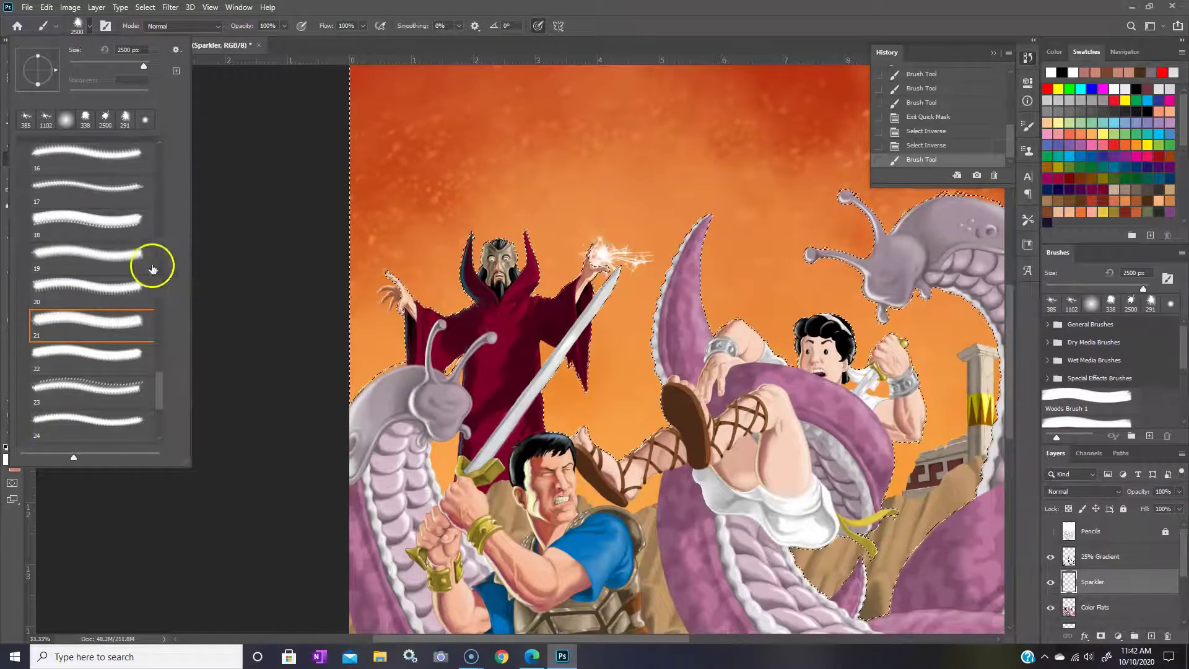
left_click(114, 285)
left_click(54, 253)
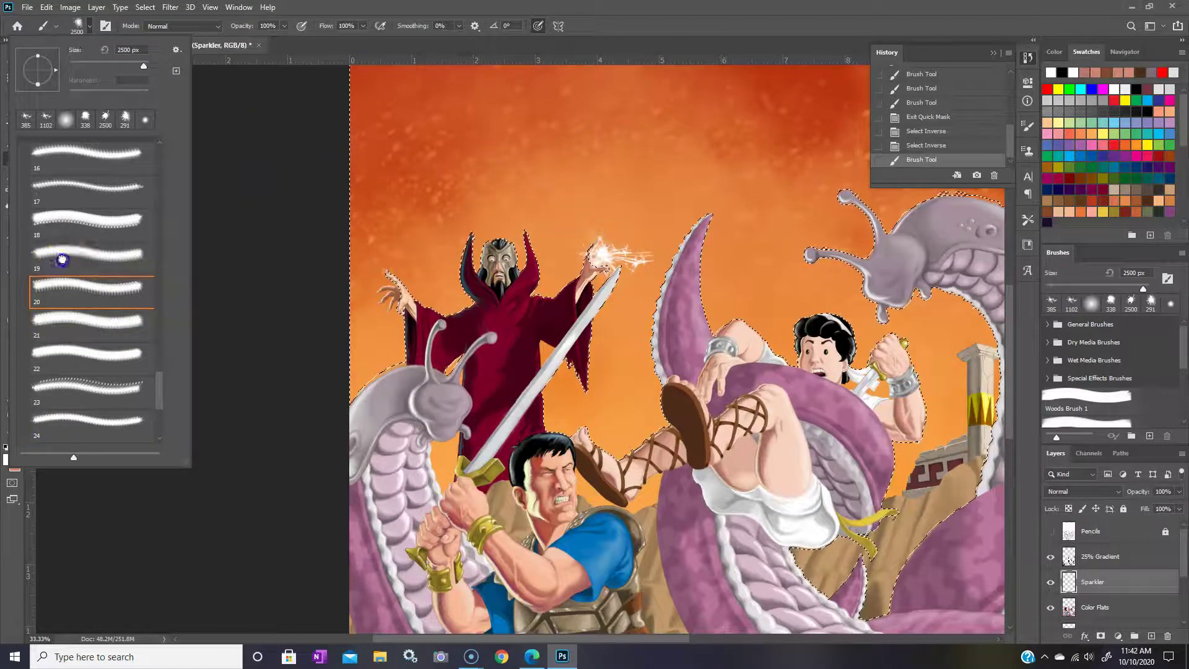
left_click(104, 216)
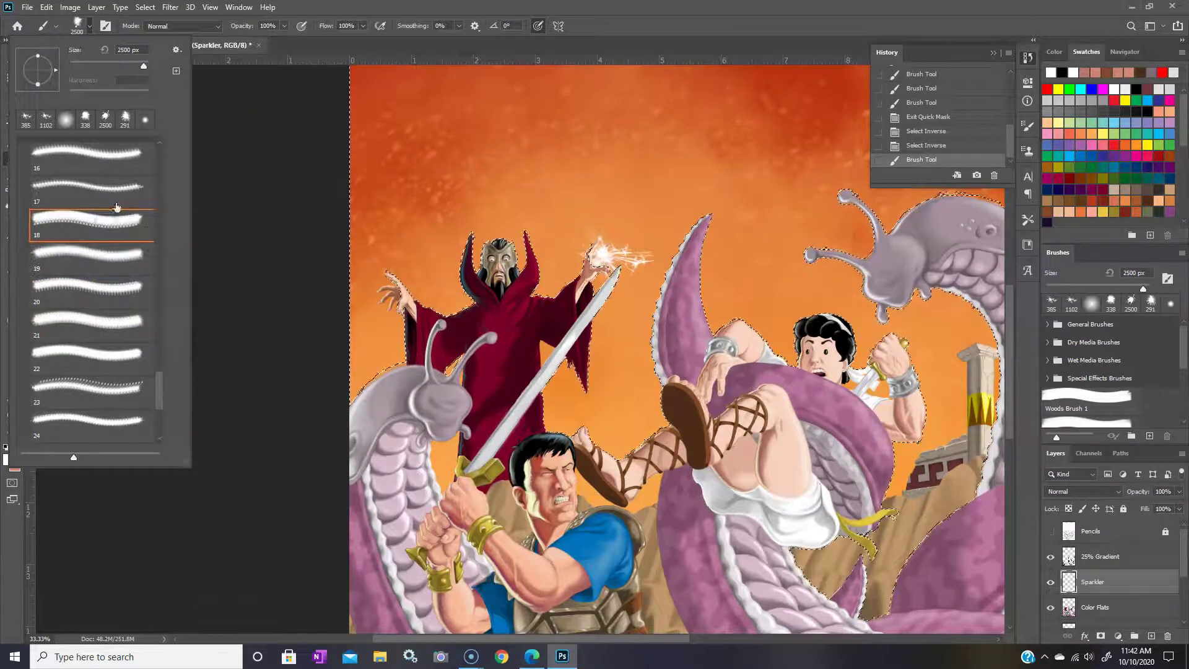
left_click(127, 188)
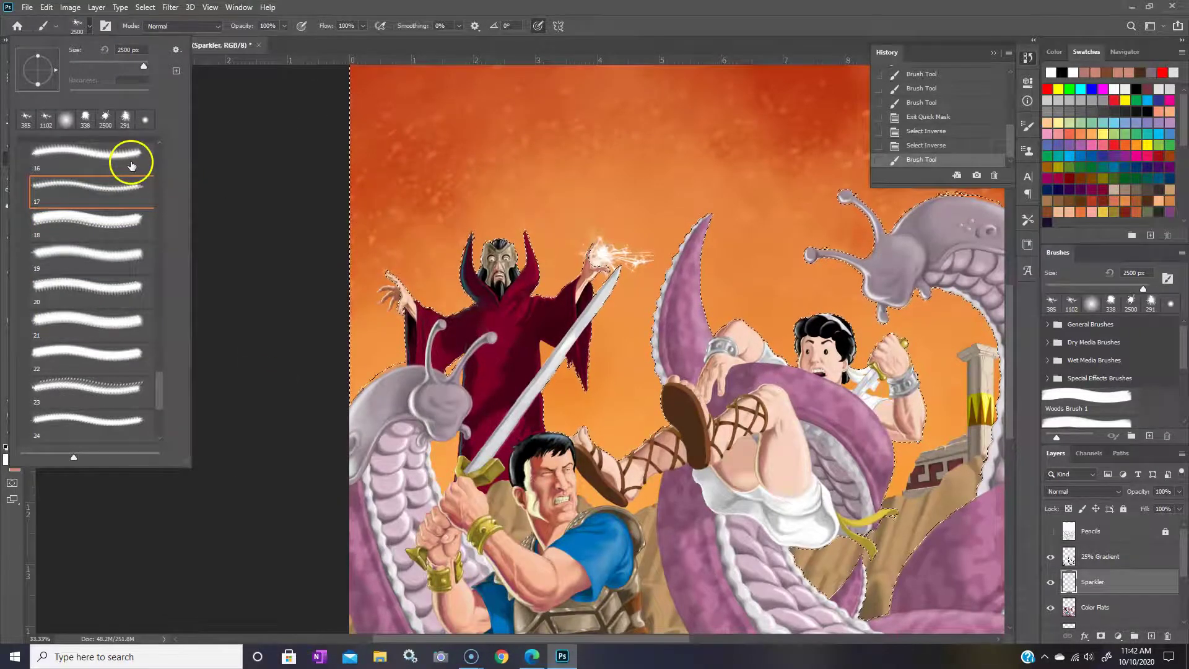
left_click_drag(155, 393, 161, 420)
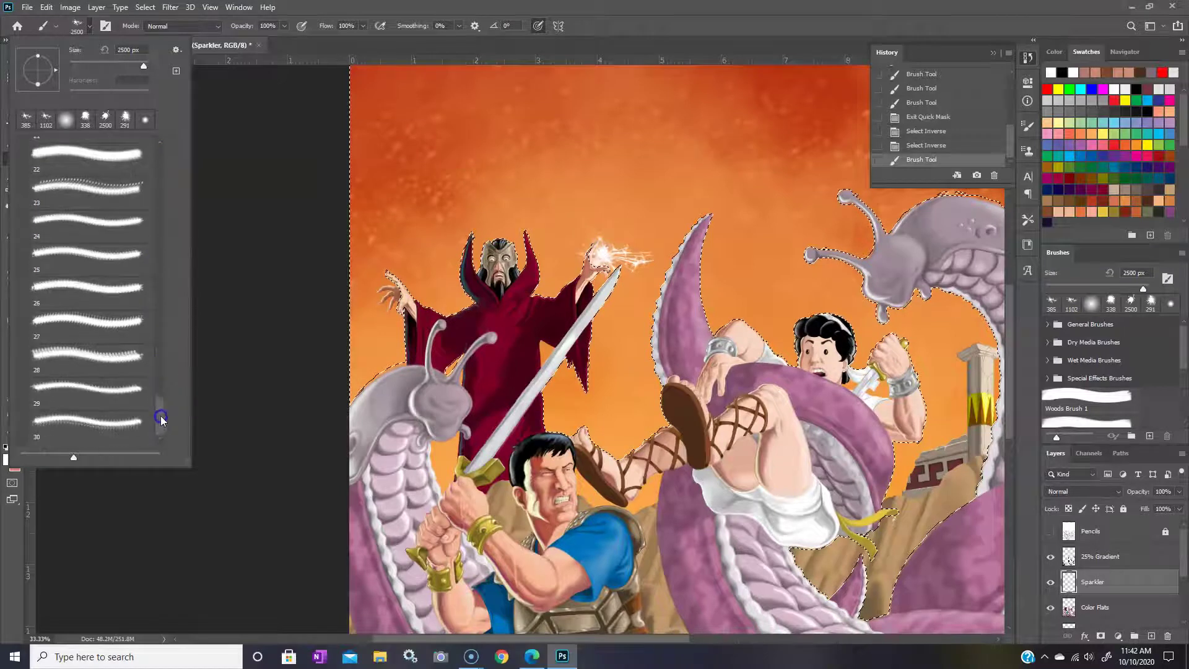
left_click(125, 421)
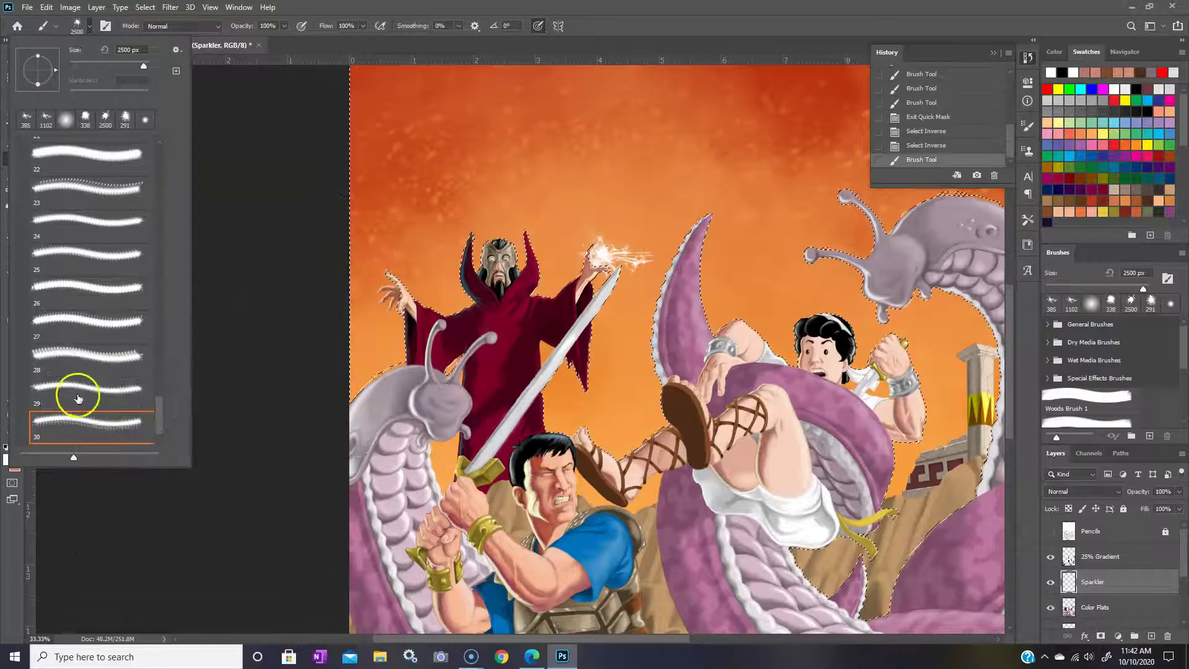
left_click(120, 394)
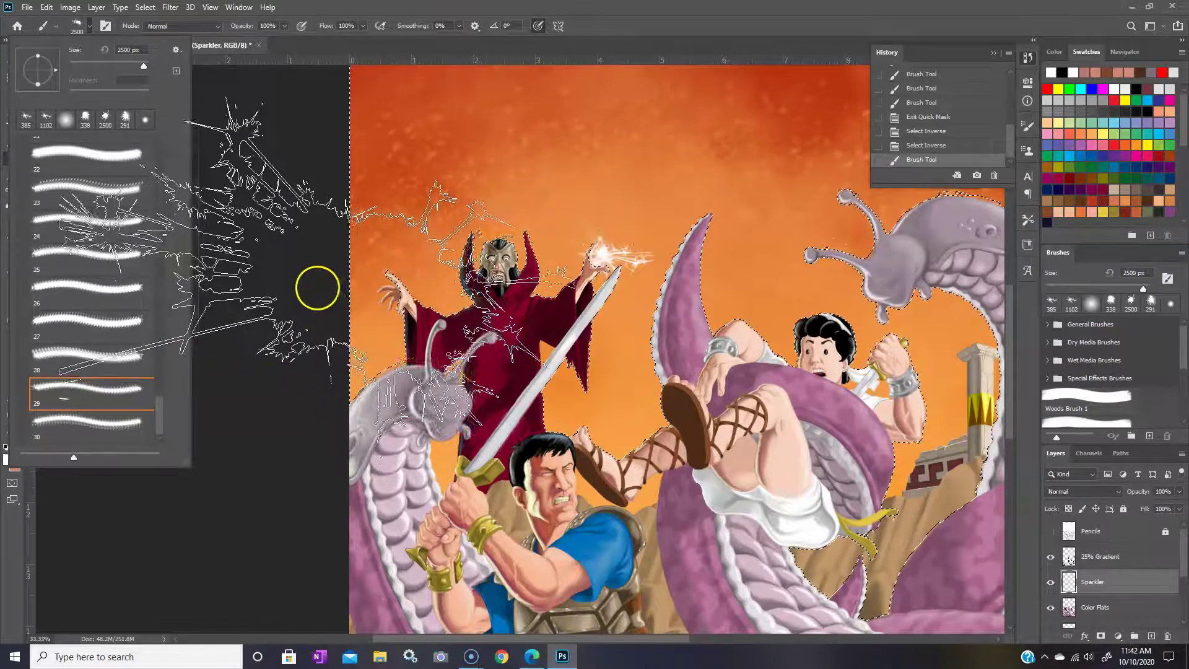
left_click(605, 12)
Step: Try brush 29 at 448 px on the sorcerer's other hand near the canvas edge, and undo the stamp
left_click(77, 26)
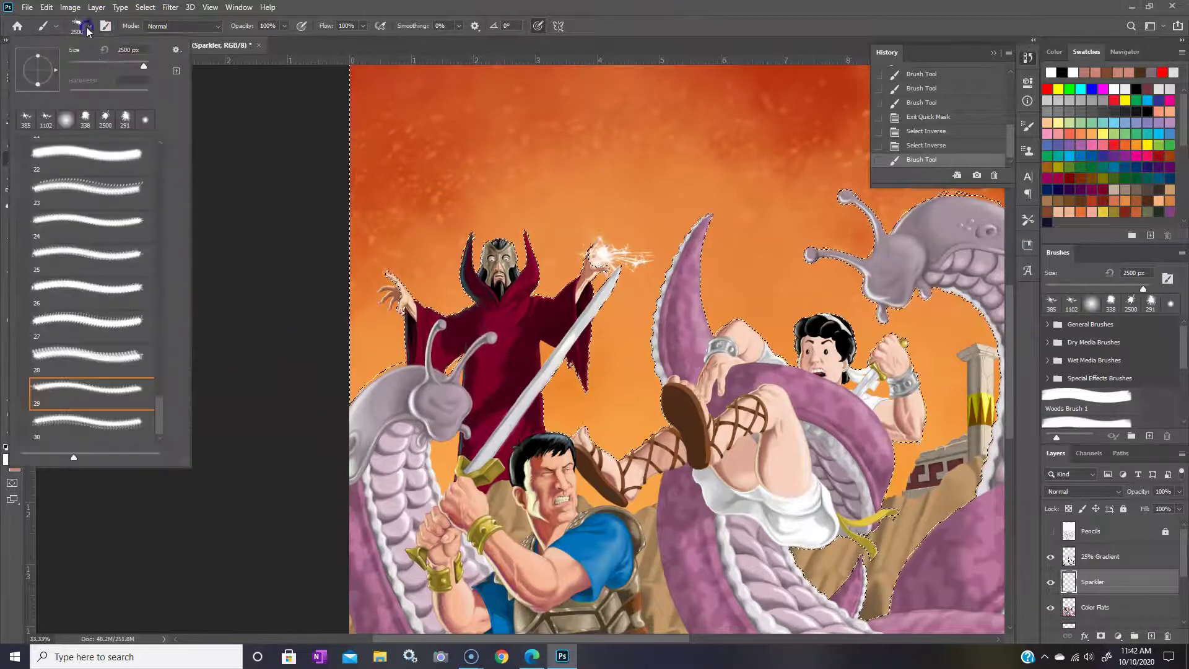
left_click_drag(145, 67, 141, 70)
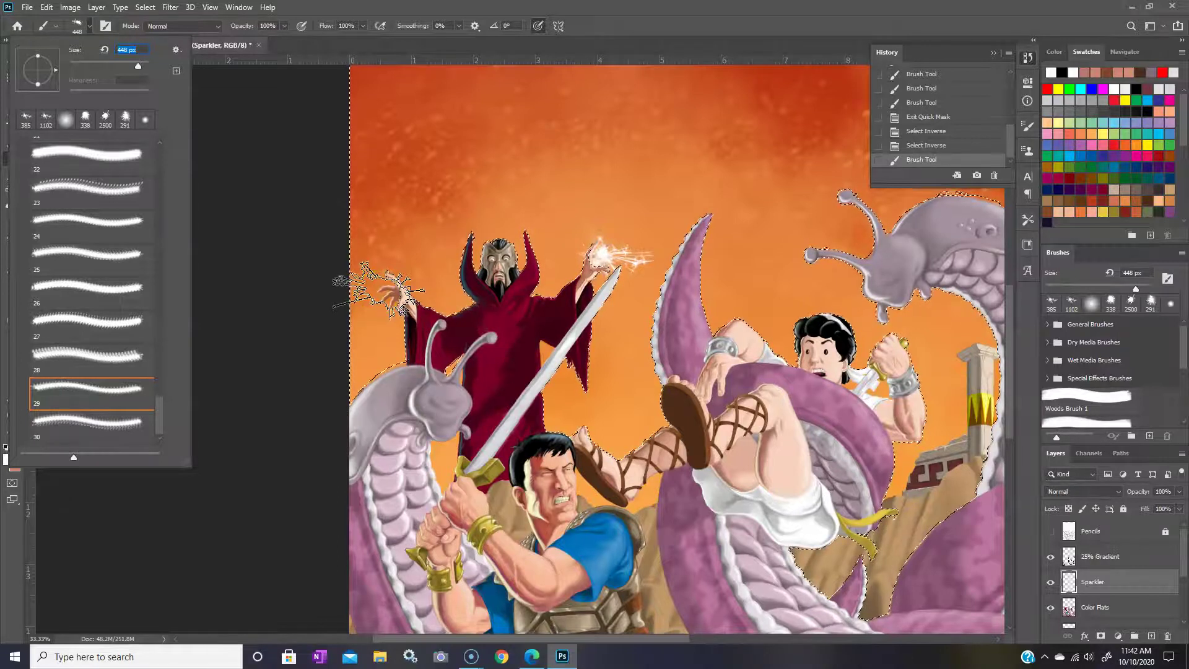
left_click(378, 290)
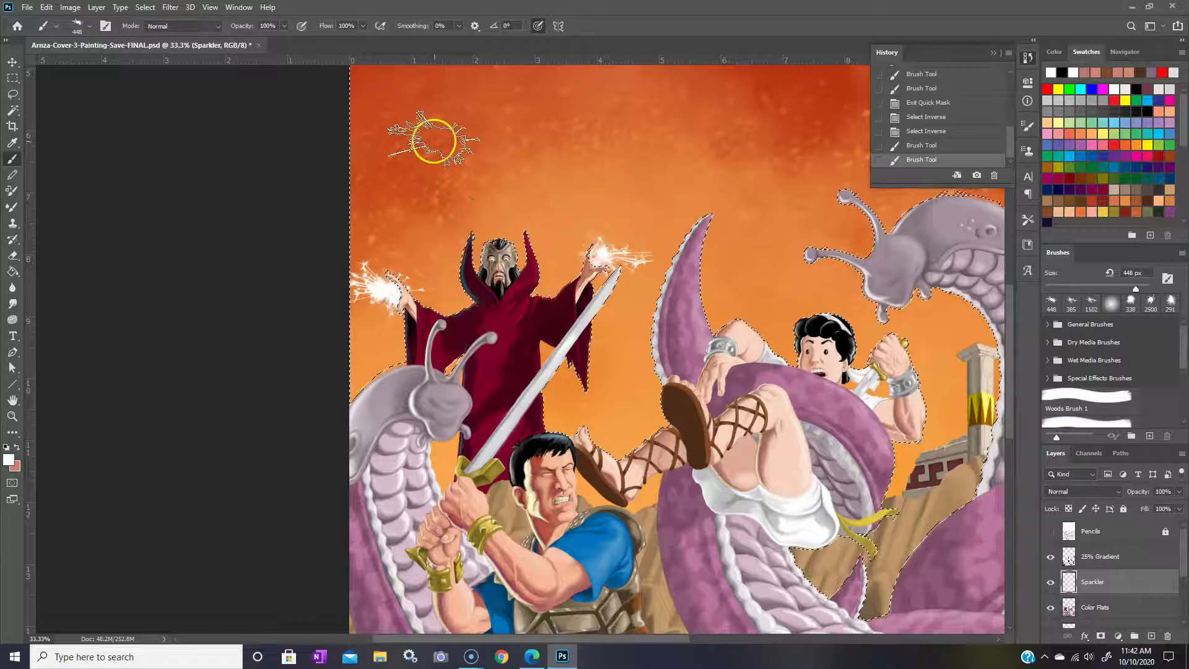
left_click(46, 7)
left_click(62, 19)
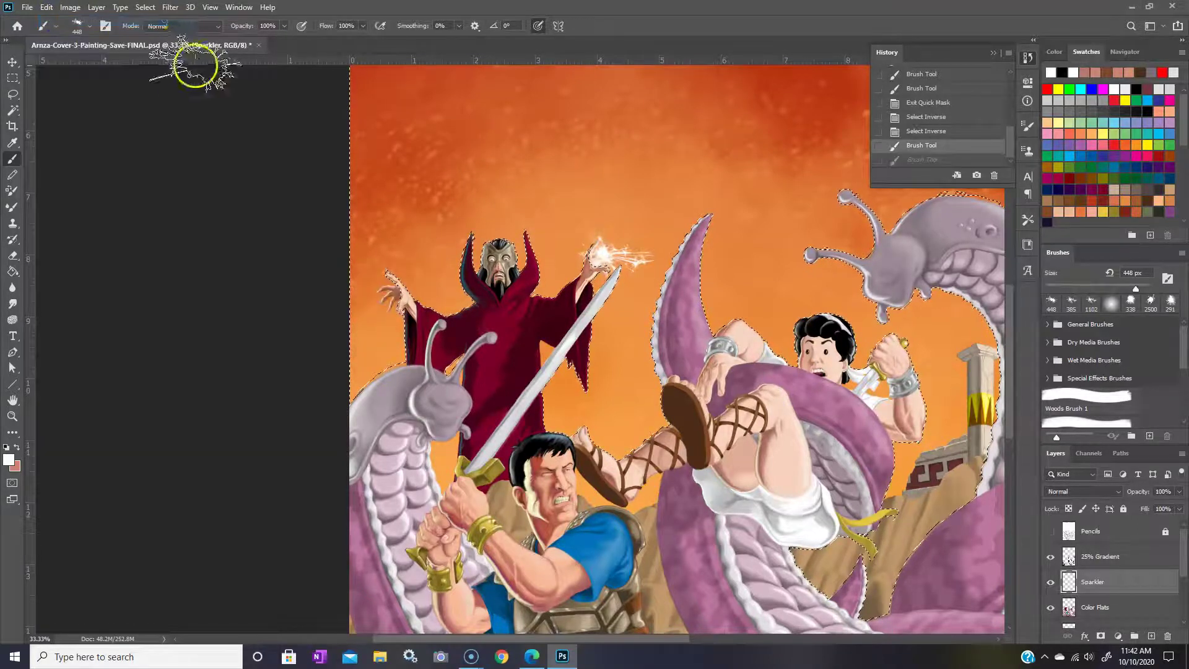
Step: Reduce the brush to 385 px and stamp a sparkler on the sorcerer's hand near the canvas edge
left_click(90, 27)
left_click_drag(143, 64, 138, 66)
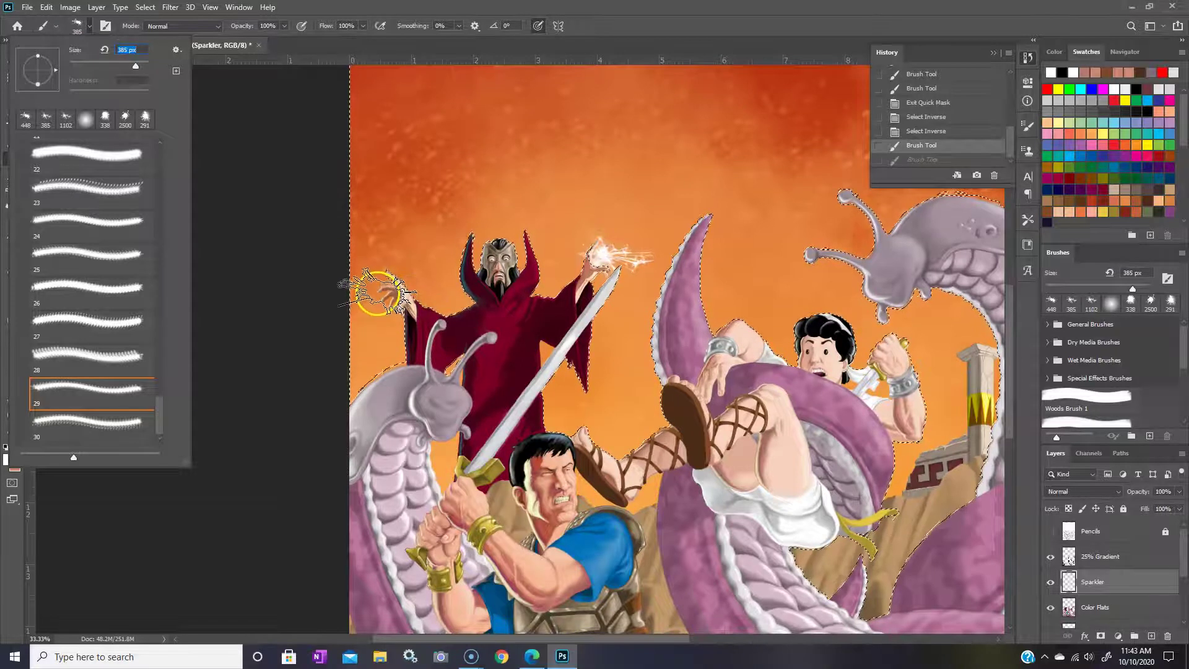
key("Return")
left_click(374, 288)
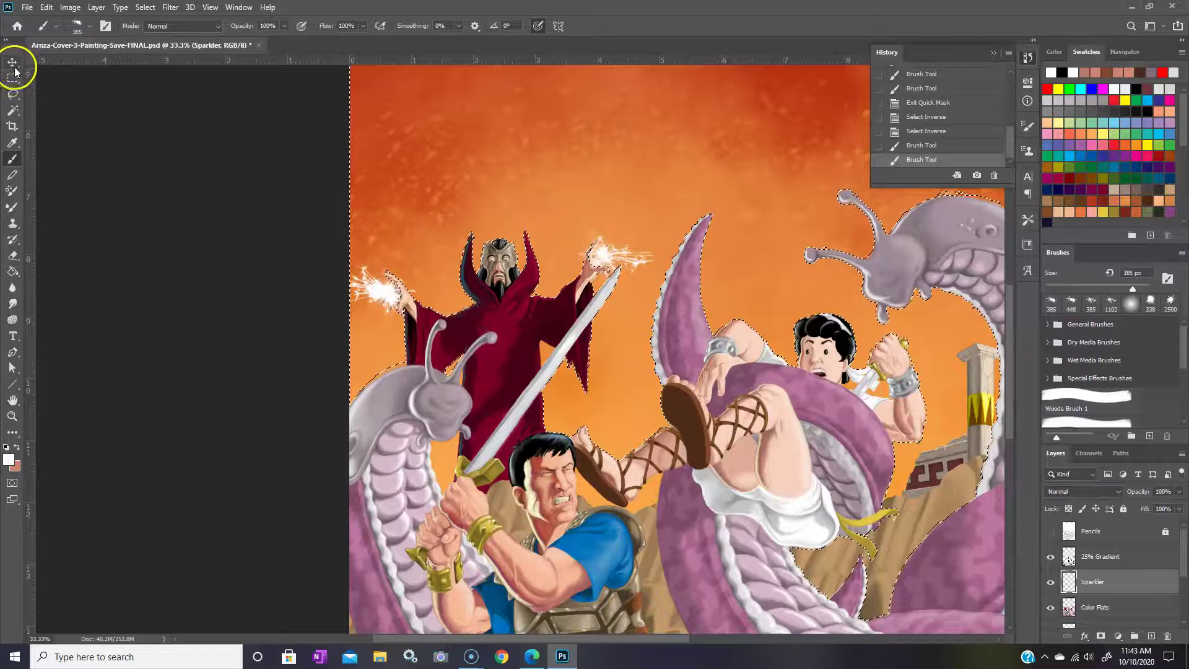
Step: Lower the opacity of the Sparkler layer to 72%
left_click(1180, 492)
left_click_drag(1180, 508, 1176, 509)
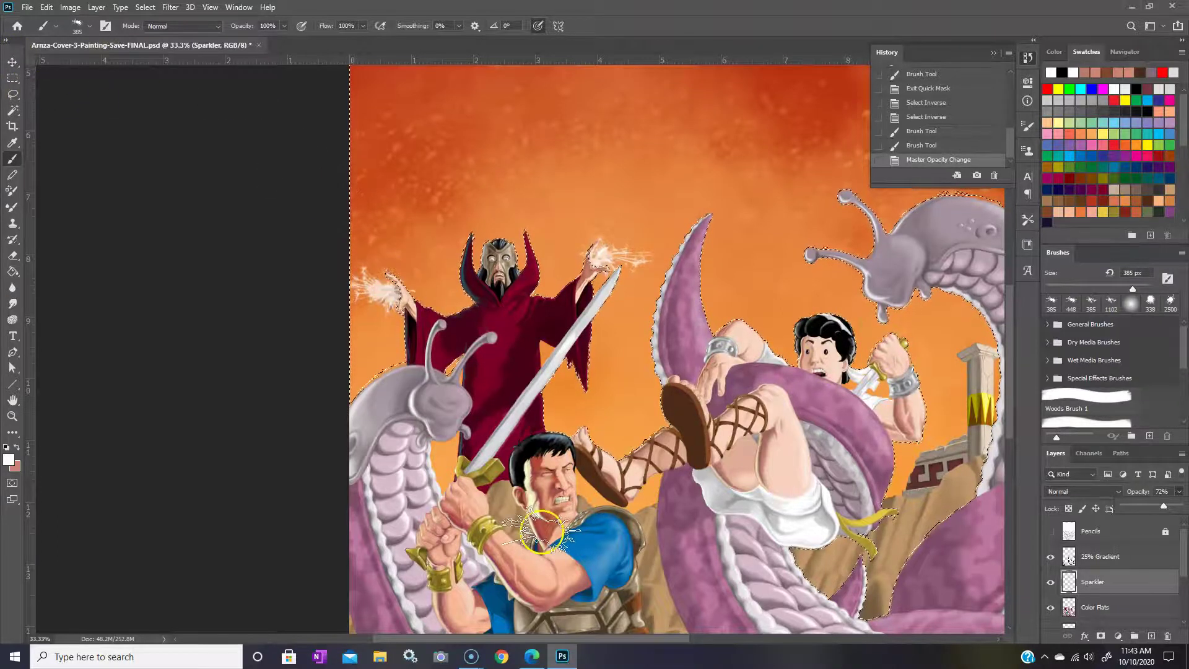
left_click(541, 534)
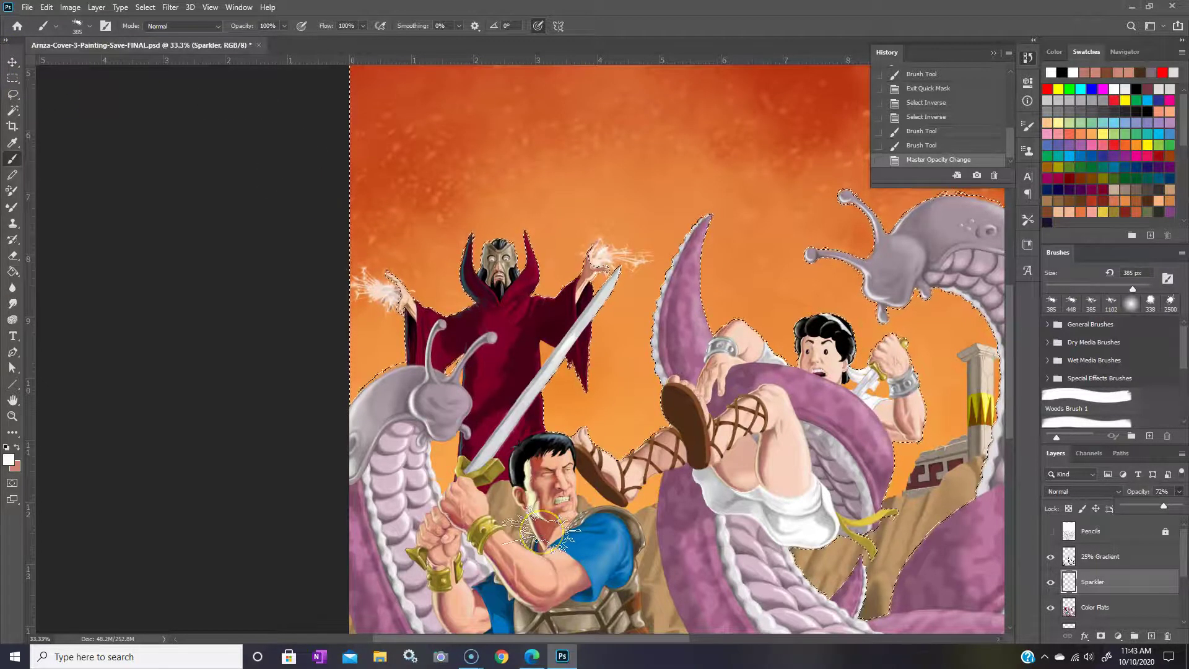
Step: Switch to the Move tool, clear the selection and review the sparkler effects on the whole cover
left_click(8, 63)
left_click(145, 7)
left_click(158, 31)
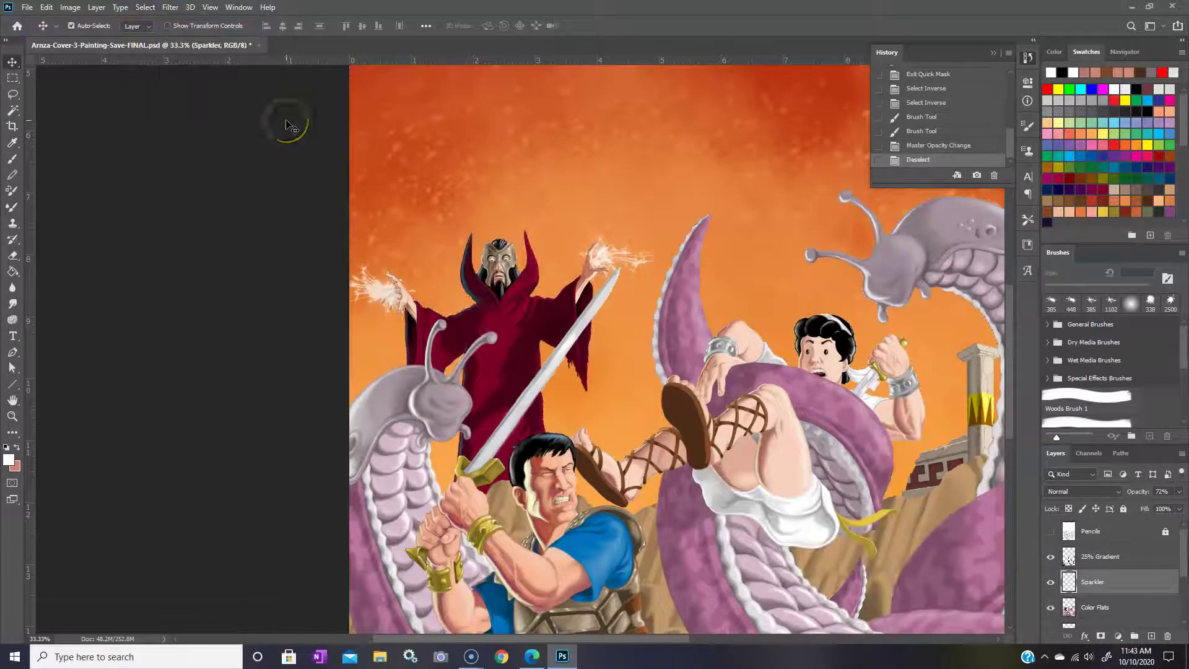
key("ctrl+0")
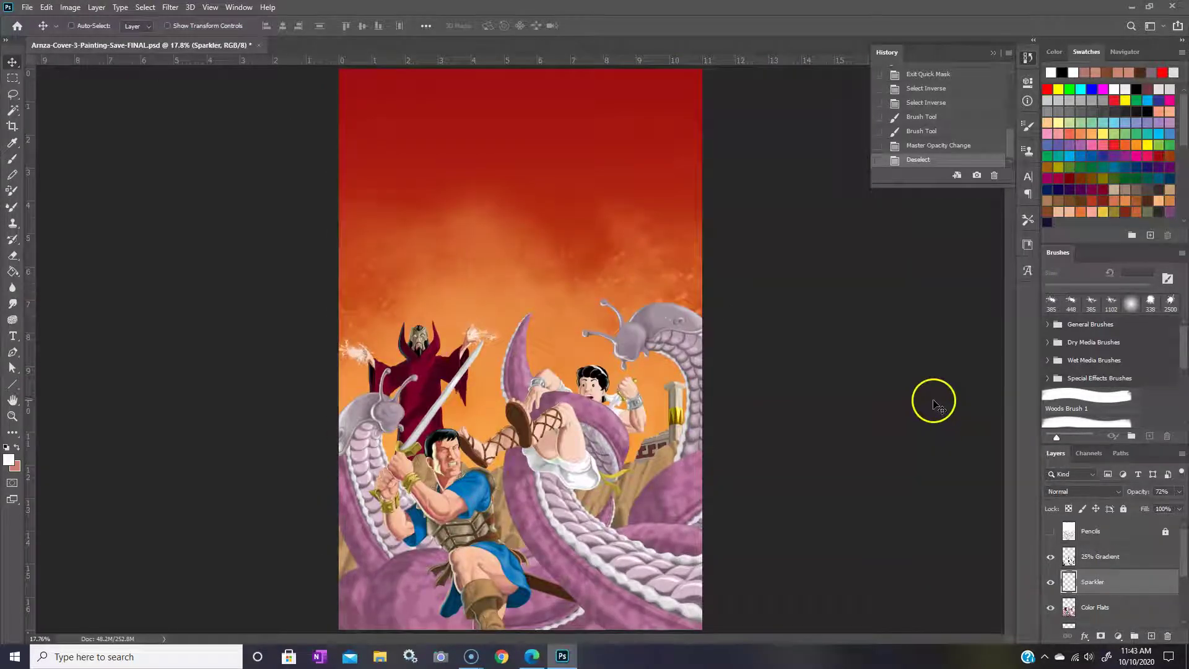
left_click(12, 416)
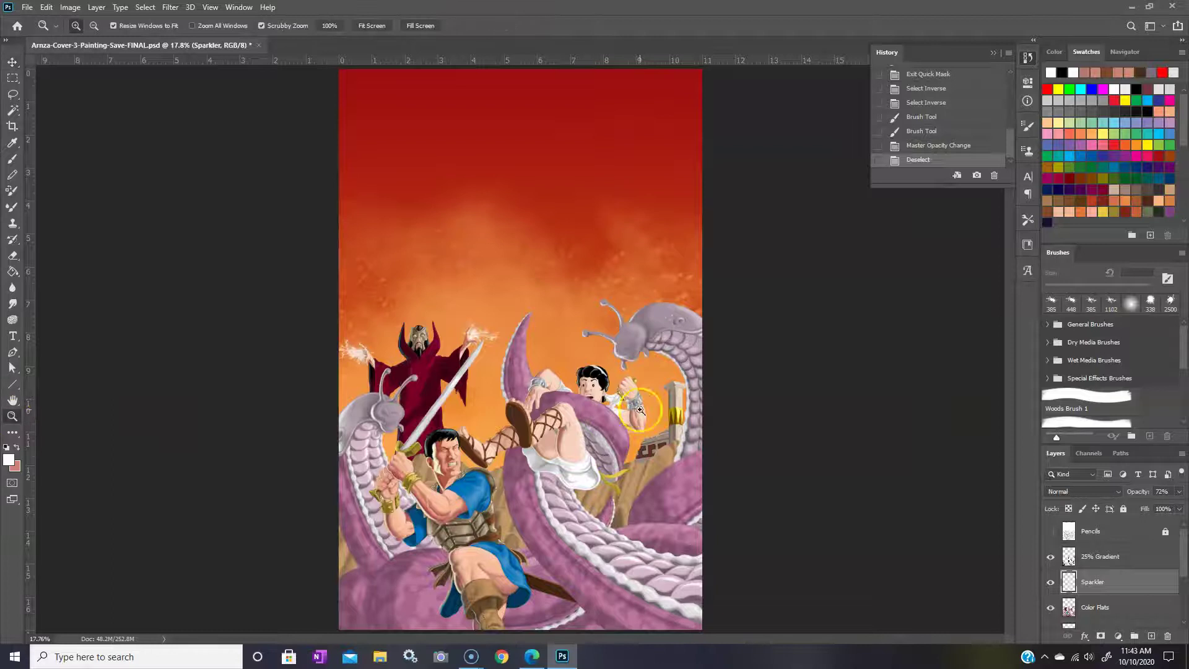
left_click(641, 409)
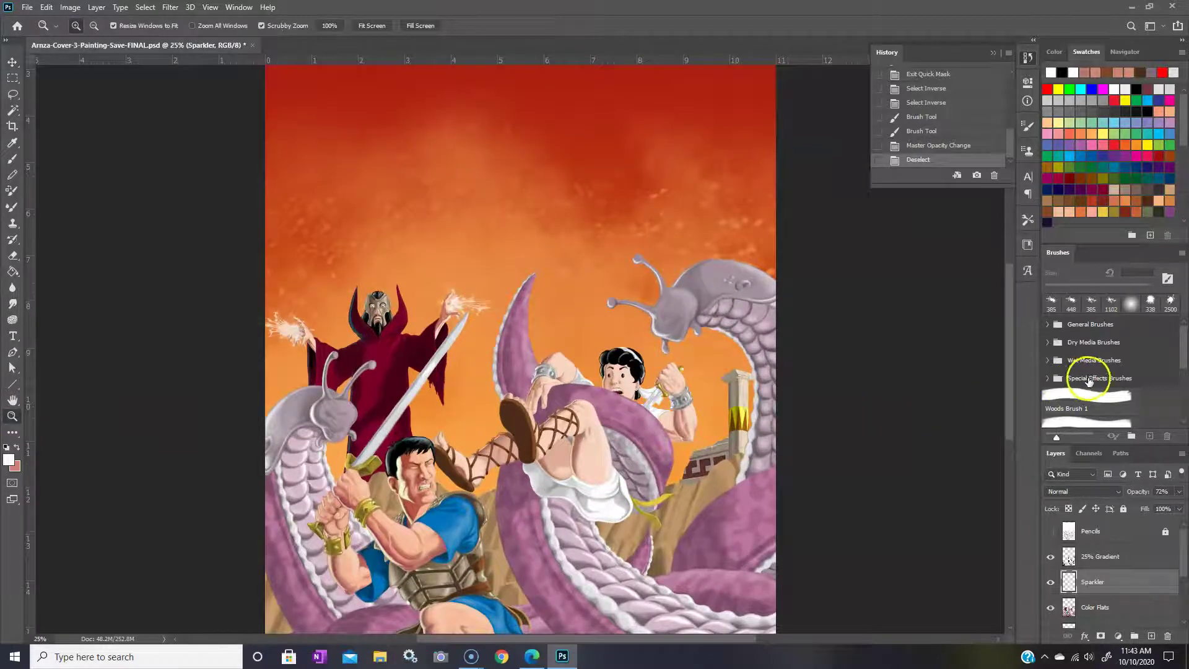
Step: Select and unlock the Clouds layer, leaving its layer style unchanged
left_click_drag(1185, 557, 1186, 601)
mouse_move(1011, 425)
left_mouse_down()
mouse_move(1011, 467)
mouse_move(1021, 414)
mouse_move(1021, 432)
left_mouse_up()
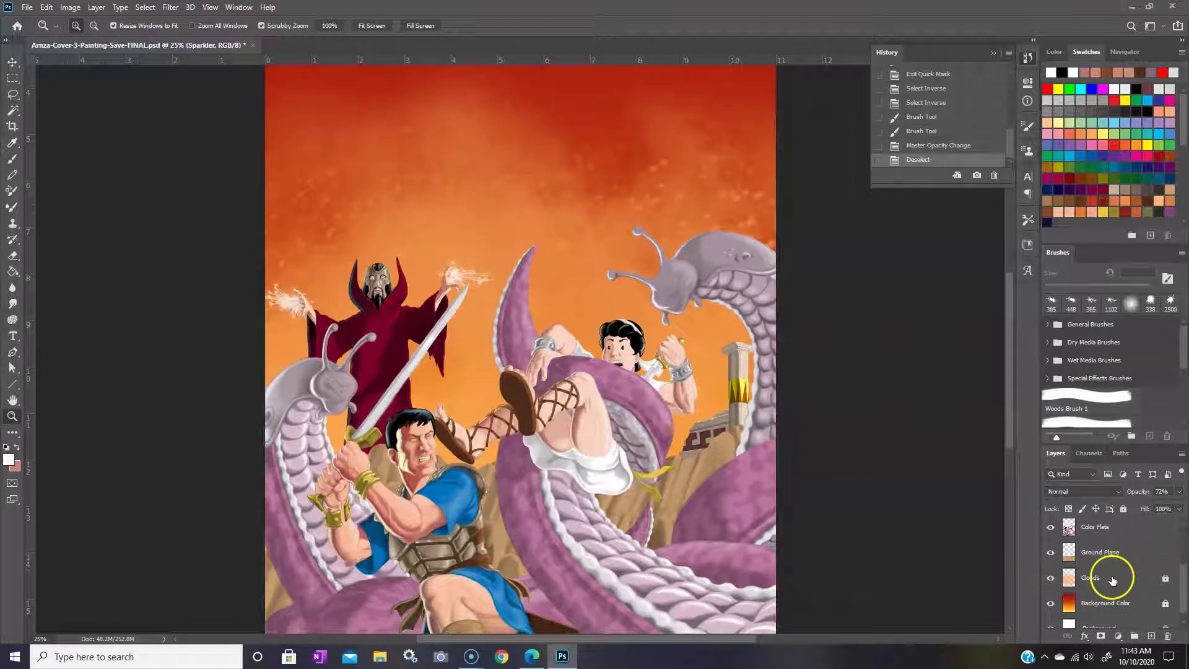
left_click(1113, 580)
left_click(1157, 581)
double_click(1150, 580)
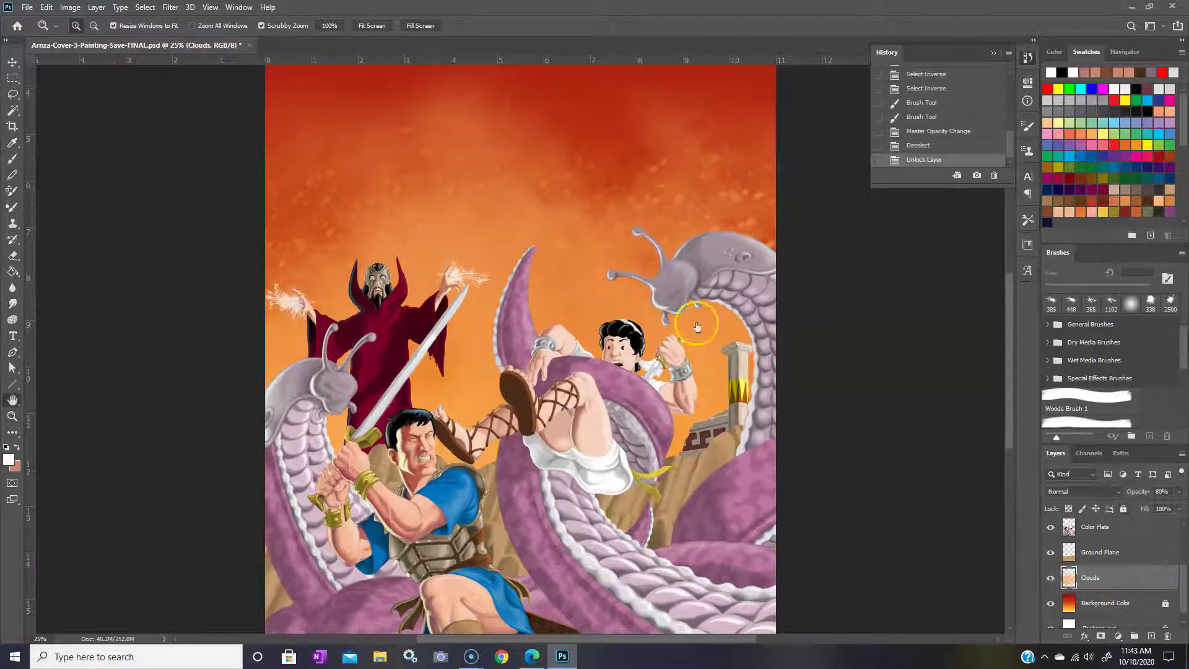
key("Escape")
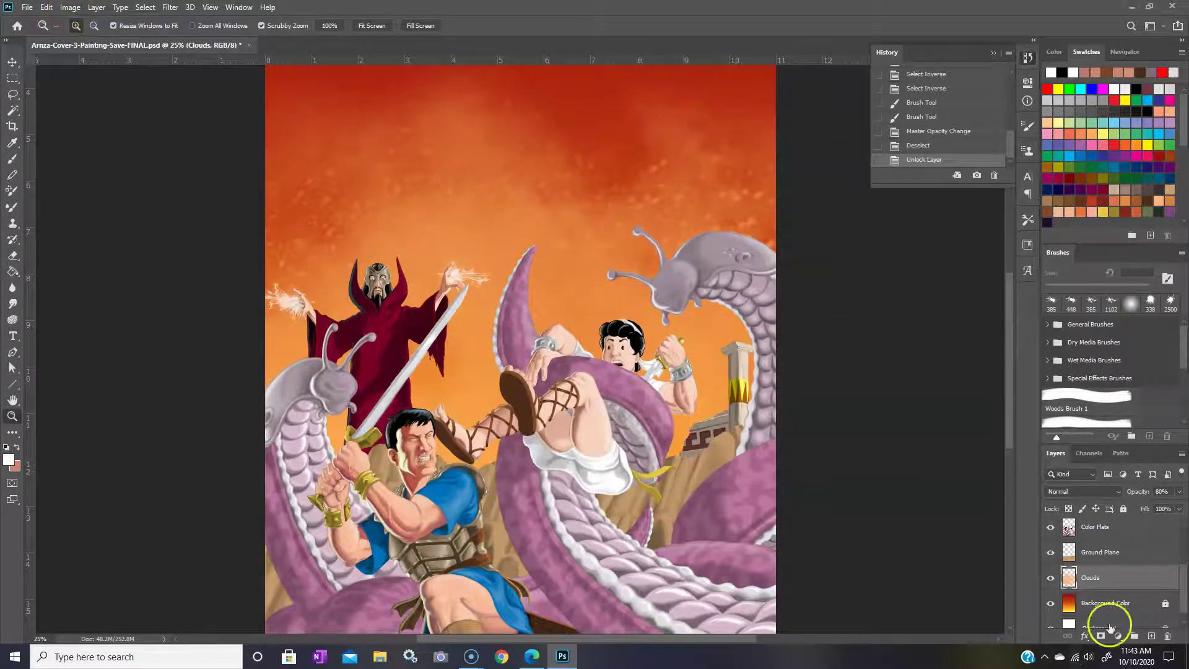
Step: Try a Hue/Saturation adjustment with Hue +33 on the Clouds layer and cancel it
left_click(70, 7)
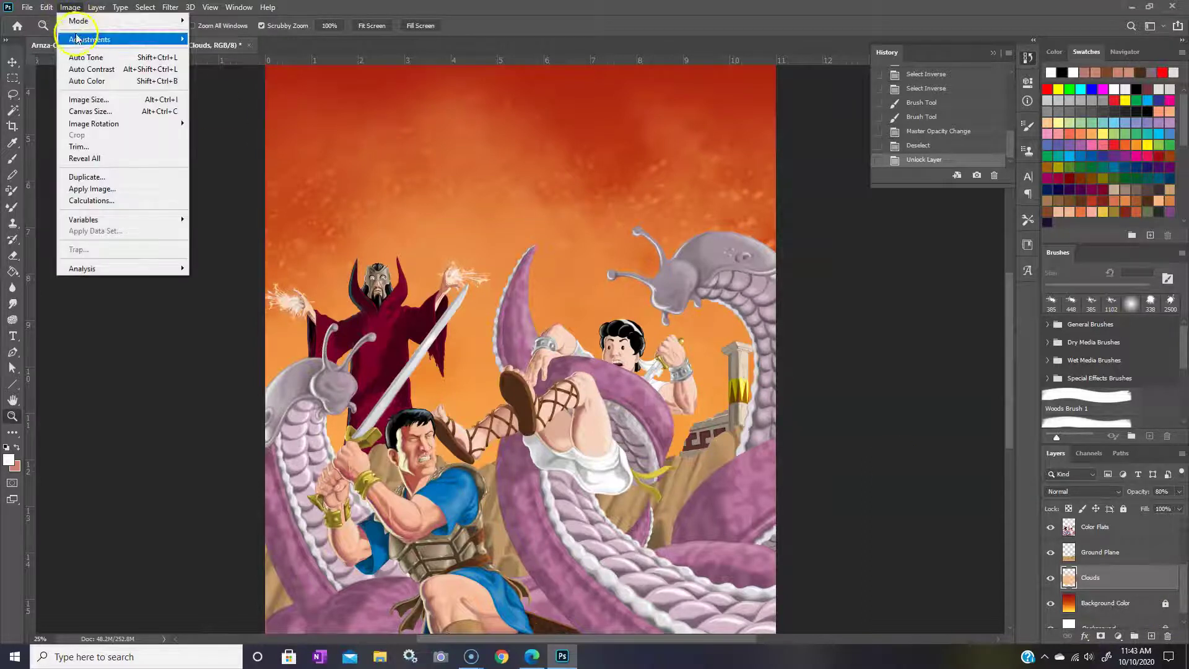
mouse_move(77, 40)
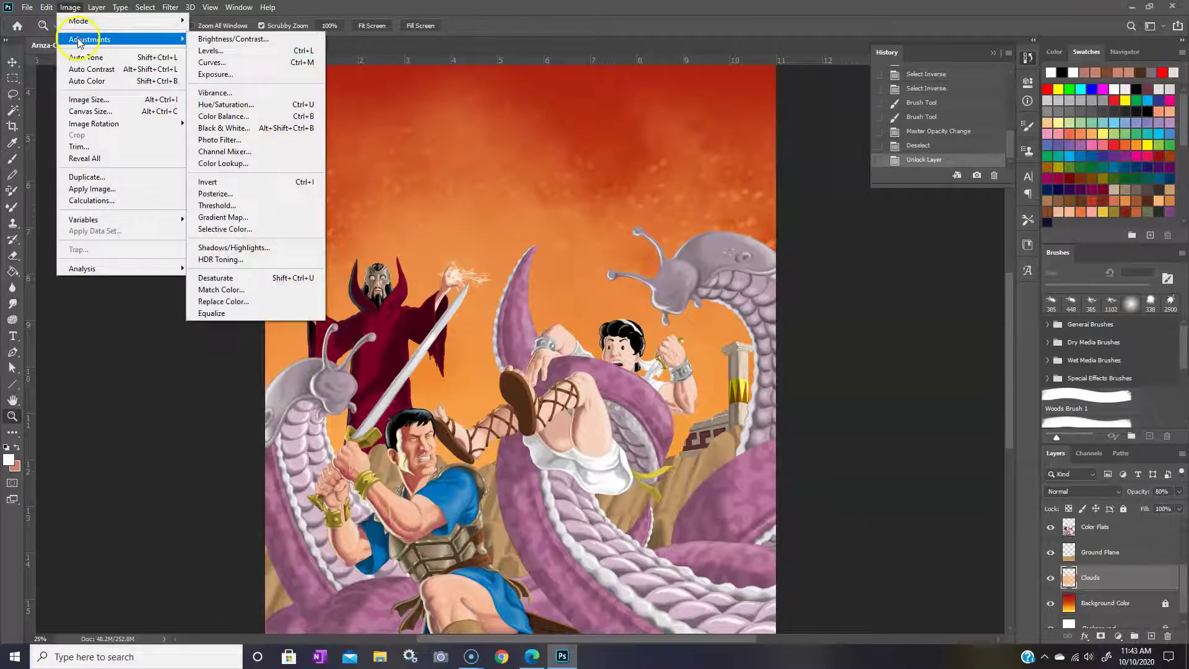
left_click(242, 104)
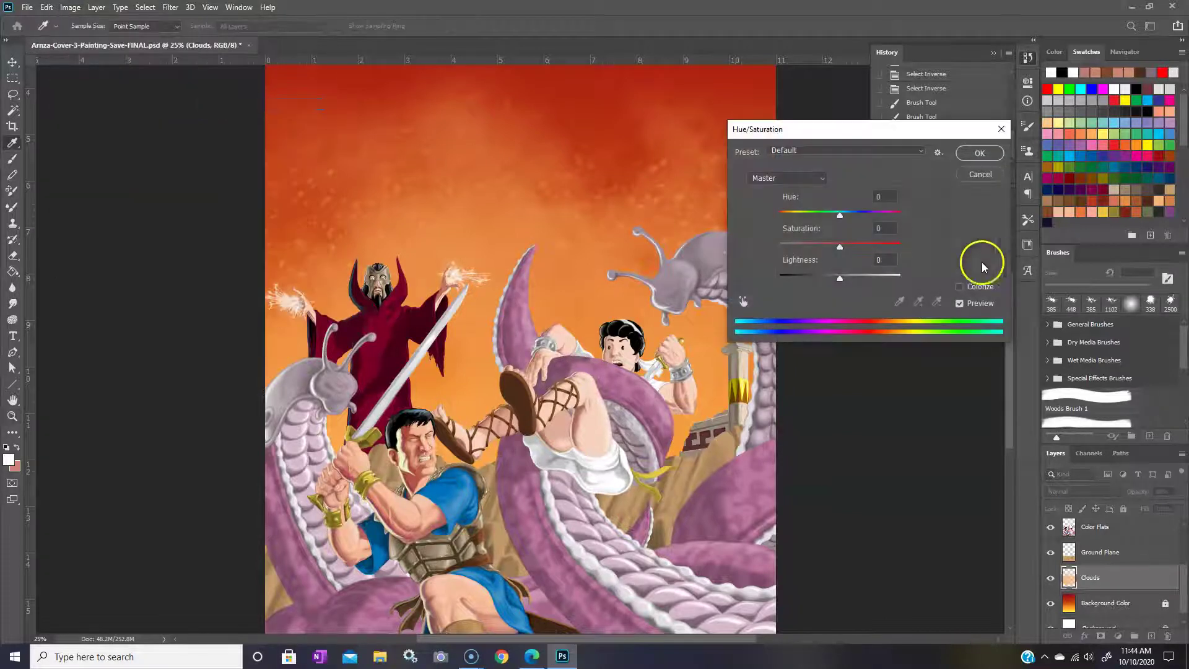
left_click_drag(882, 137, 886, 185)
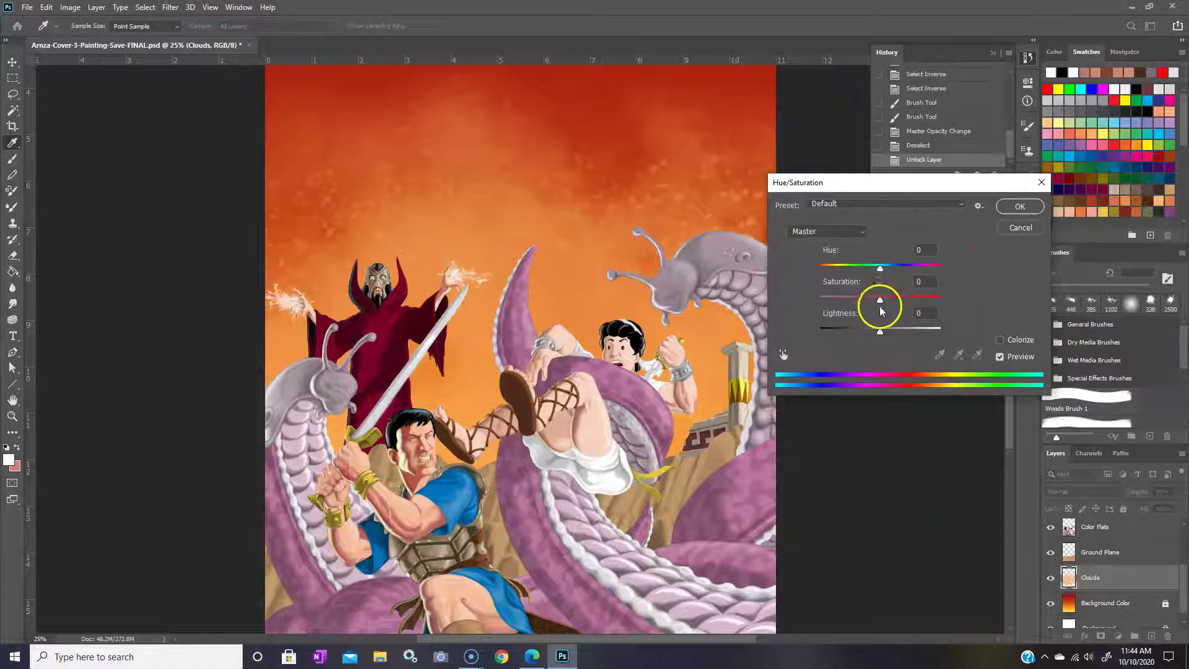
mouse_move(879, 267)
left_mouse_down()
mouse_move(815, 265)
mouse_move(935, 269)
mouse_move(860, 270)
mouse_move(902, 275)
left_mouse_up()
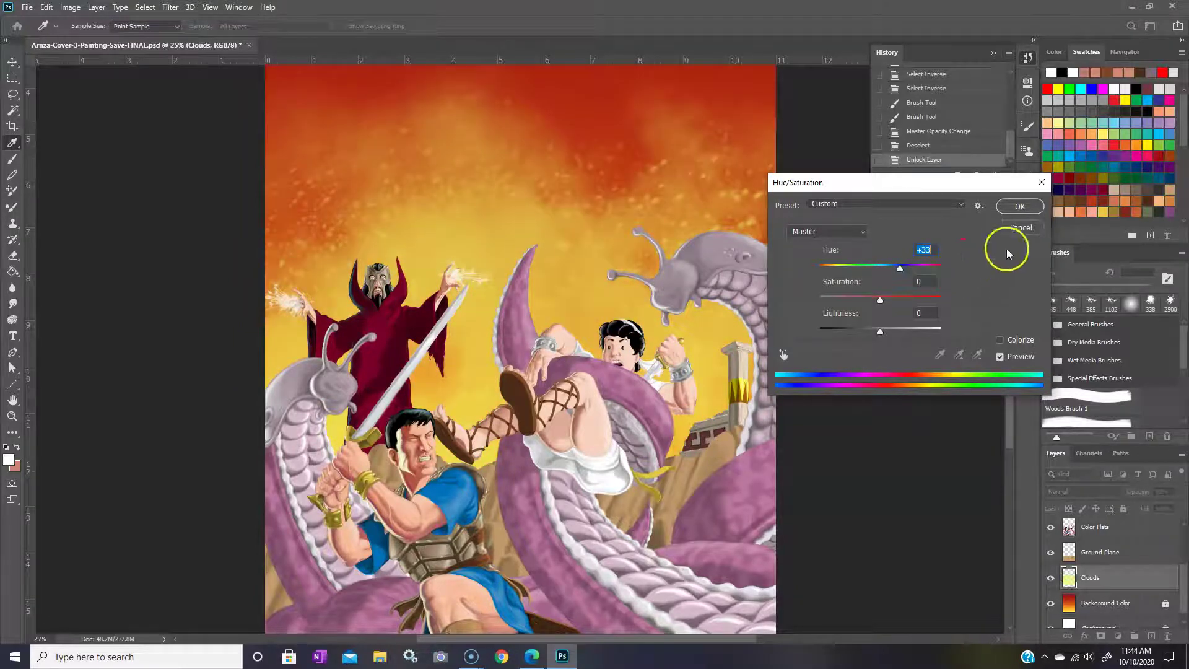
left_click(1020, 227)
Step: Unlock and select the Background Color layer, dismissing its layer style settings
left_click(1164, 603)
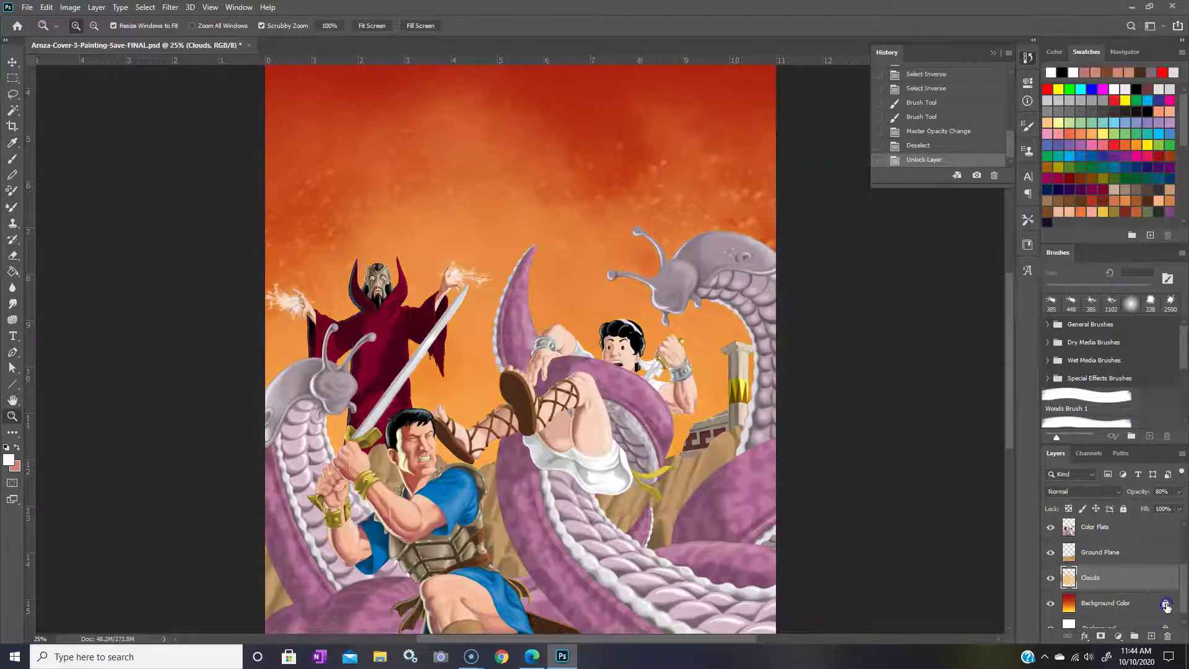
double_click(1146, 605)
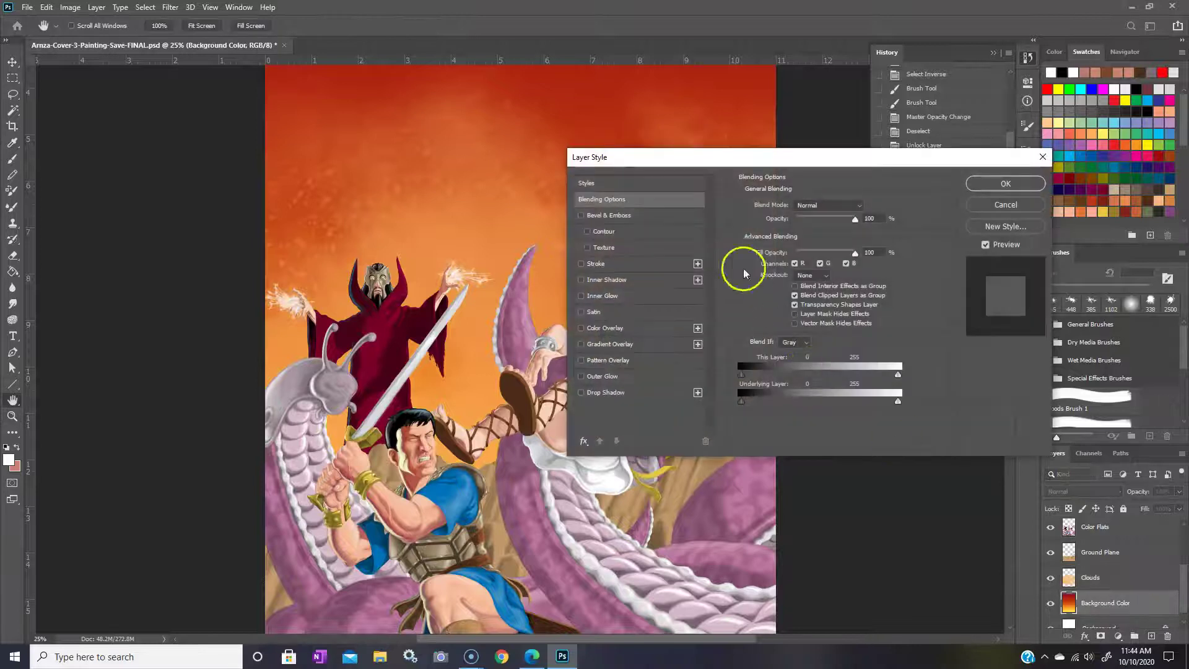
left_click(1003, 203)
key("z")
Step: Recolor the Background Color layer with Hue/Saturation at Hue +180 and Lightness +33, and hide the Clouds layer
left_click(62, 8)
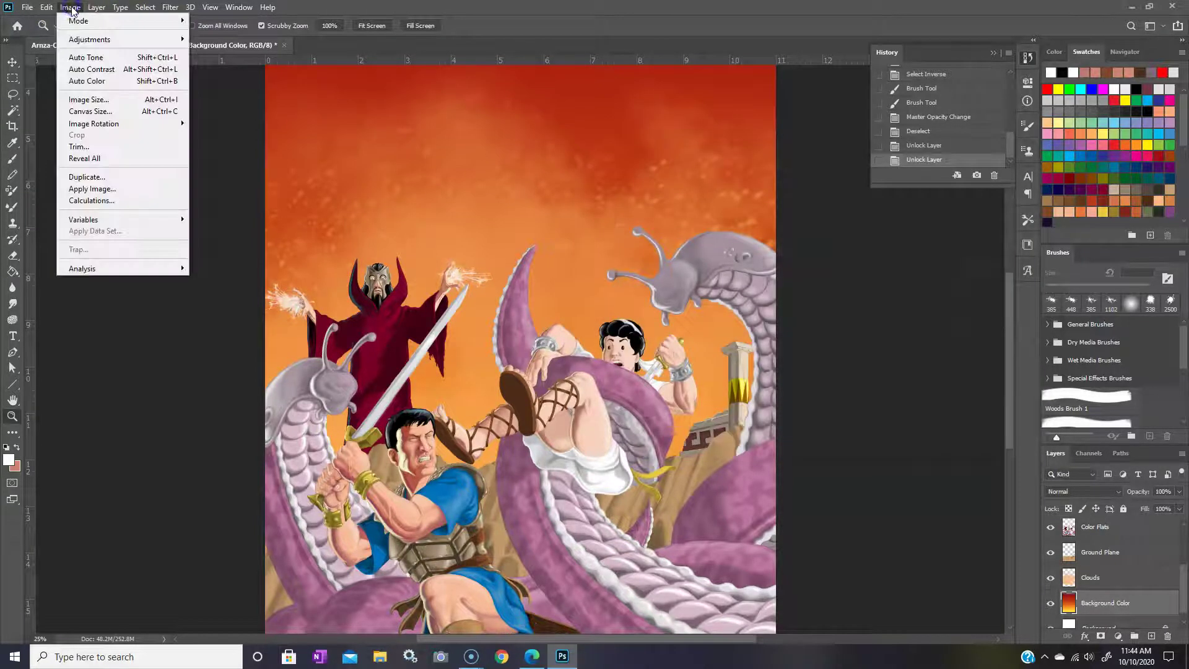
mouse_move(89, 39)
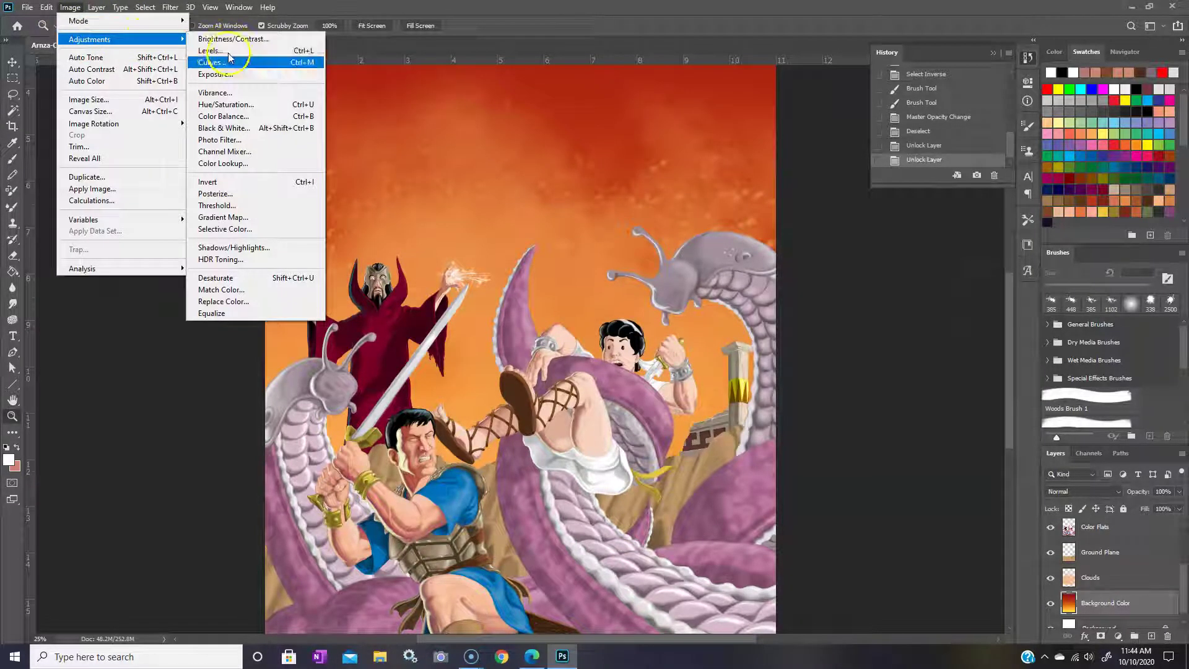
left_click(226, 104)
left_click_drag(873, 272, 945, 272)
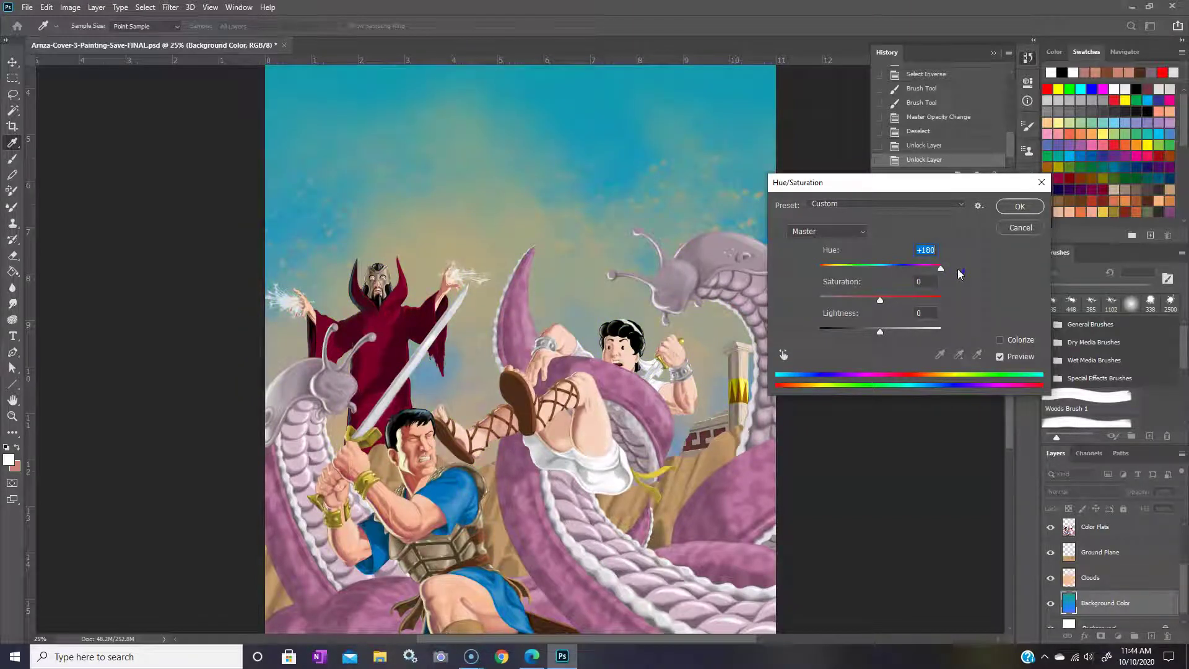
mouse_move(959, 273)
left_mouse_down()
mouse_move(827, 271)
mouse_move(952, 276)
left_mouse_up()
mouse_move(880, 332)
left_mouse_down()
mouse_move(914, 332)
mouse_move(901, 332)
left_mouse_up()
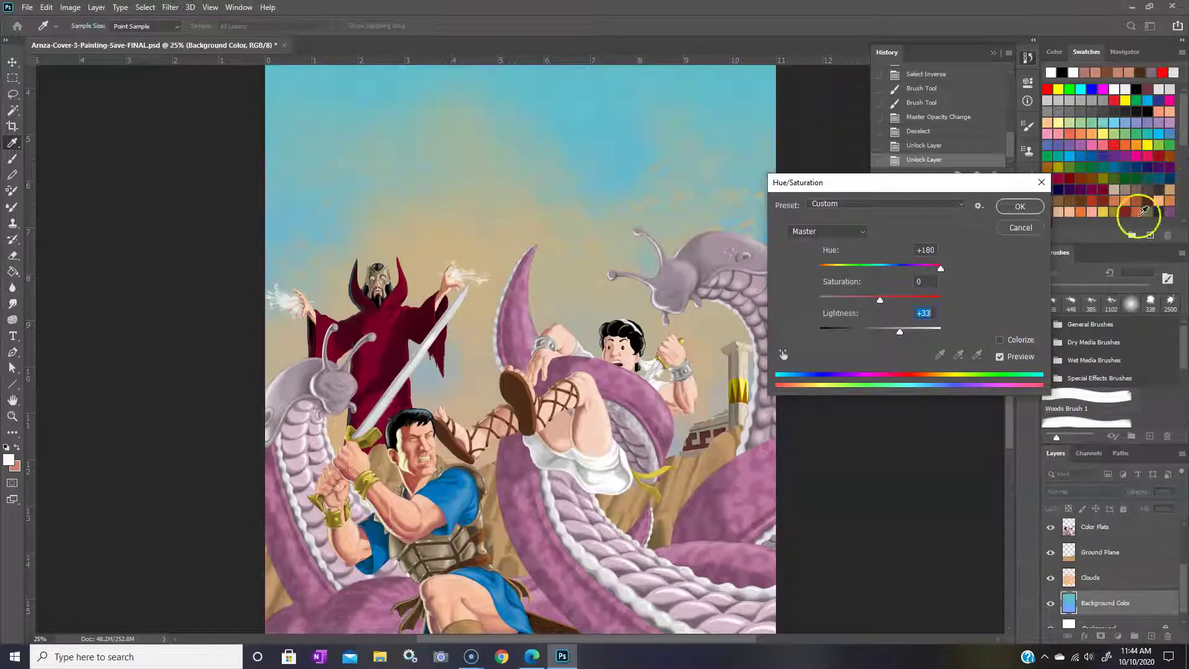
left_click(1019, 207)
left_click(1050, 577)
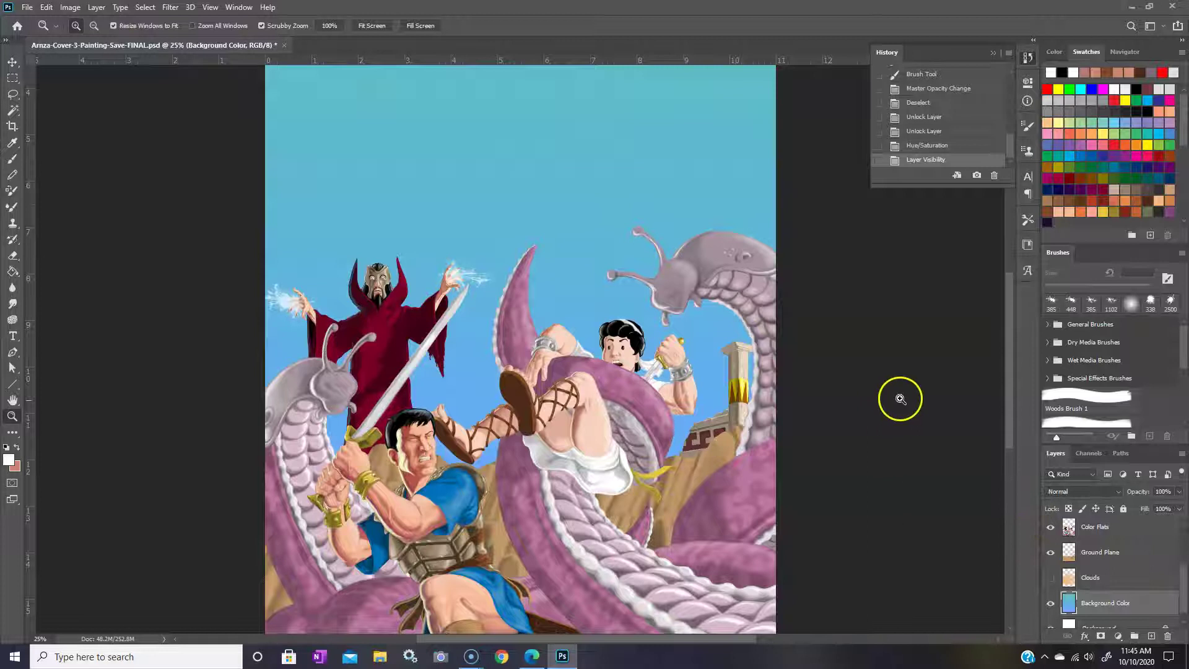
left_click_drag(1007, 392, 1009, 401)
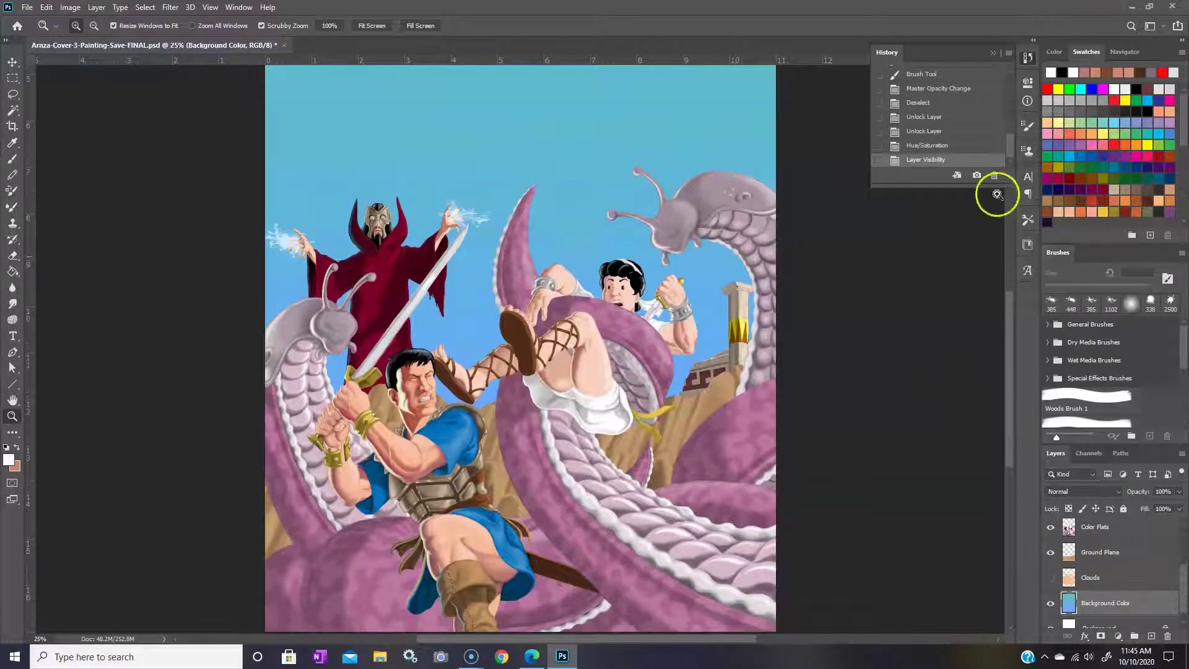
Step: Revert the document history to the state just after the Clouds layer was unlocked and check the whole cover
left_click(961, 122)
mouse_move(1017, 394)
left_mouse_down()
mouse_move(1006, 368)
mouse_move(1008, 400)
left_mouse_up()
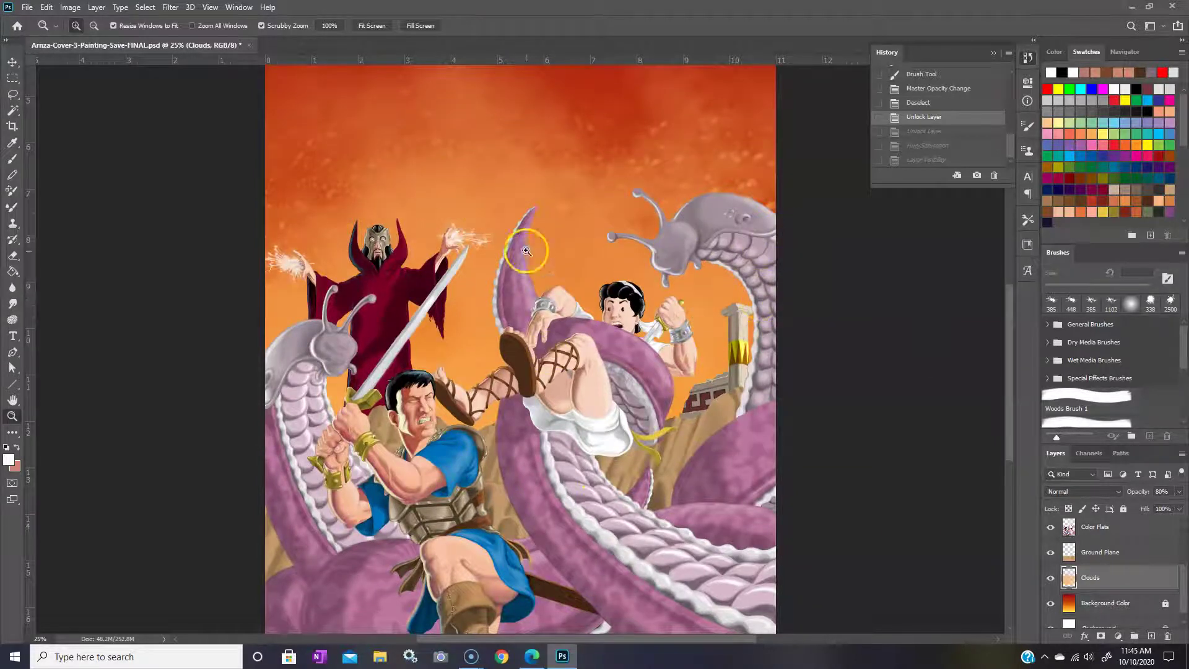
mouse_move(1011, 391)
left_mouse_down()
mouse_move(1009, 340)
mouse_move(1011, 409)
left_mouse_up()
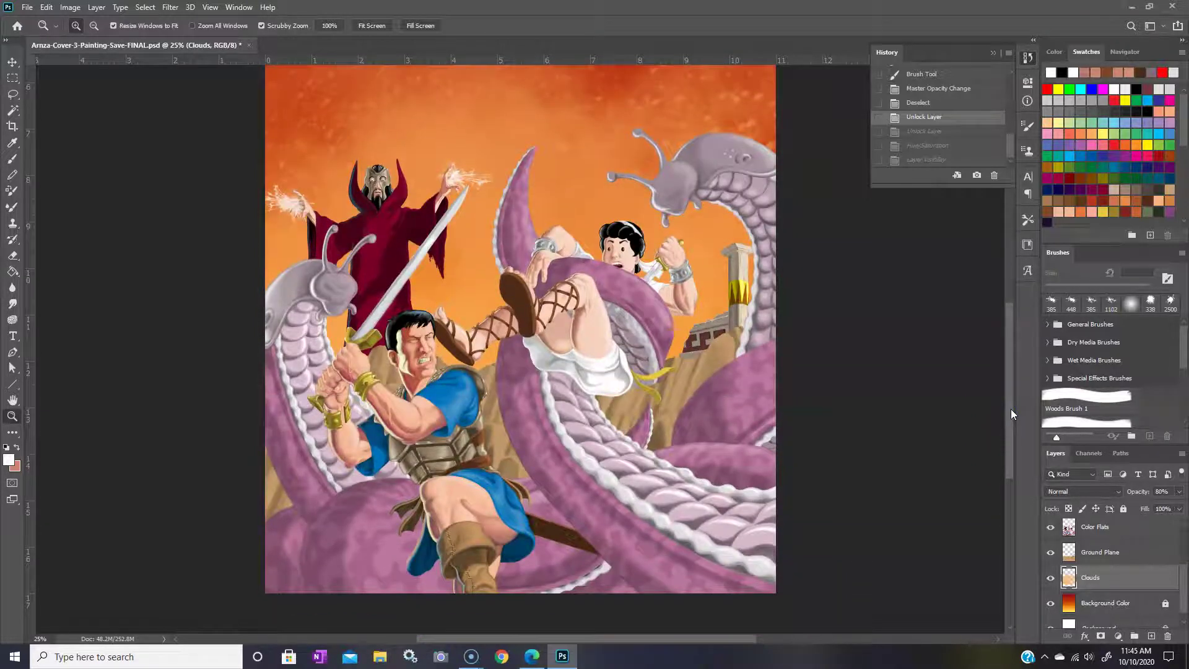
key("ctrl+0")
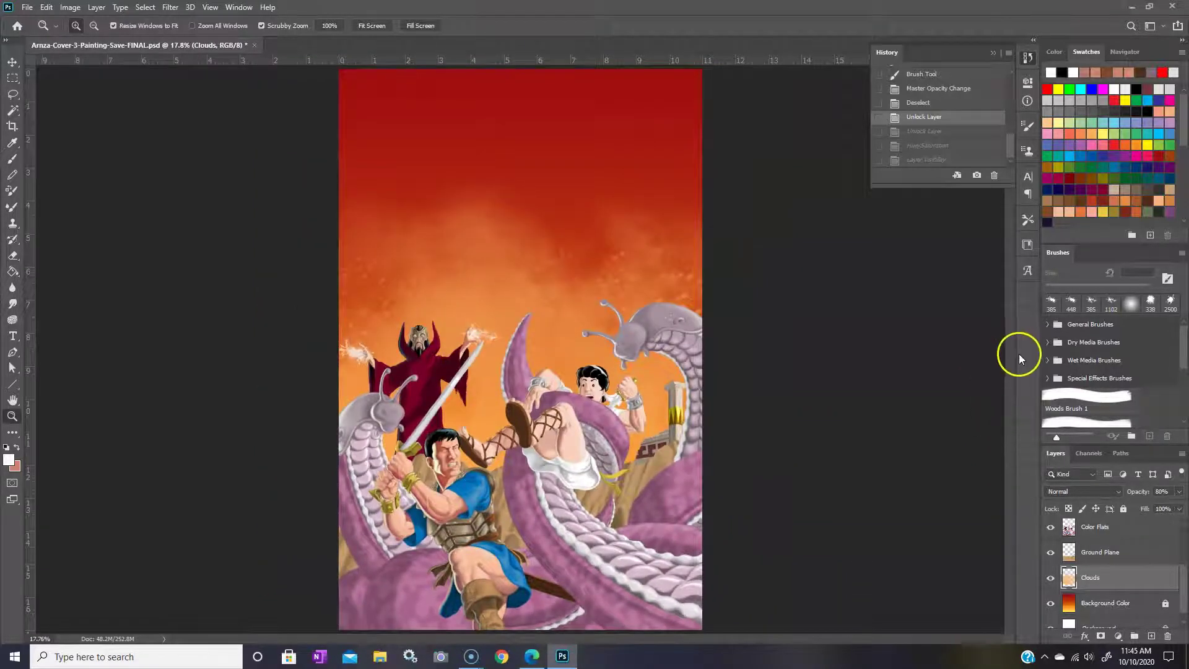
Step: Open the file Arza-Cover-Art-Template.tif from the Arnza folder
left_click(28, 8)
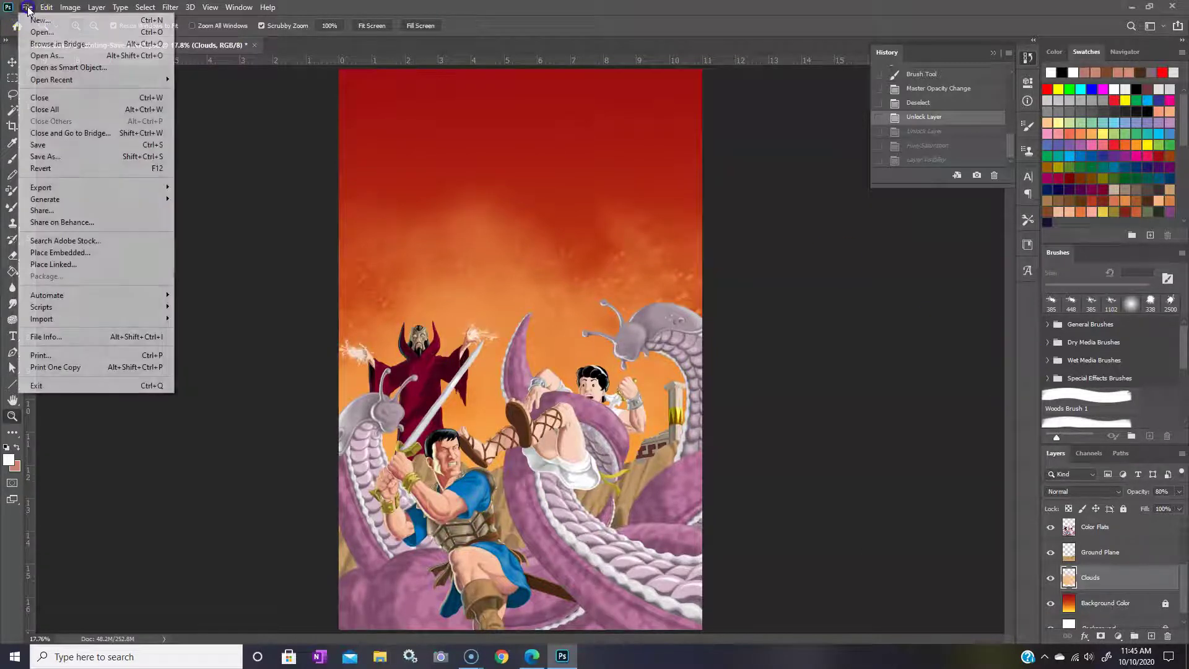
left_click(28, 32)
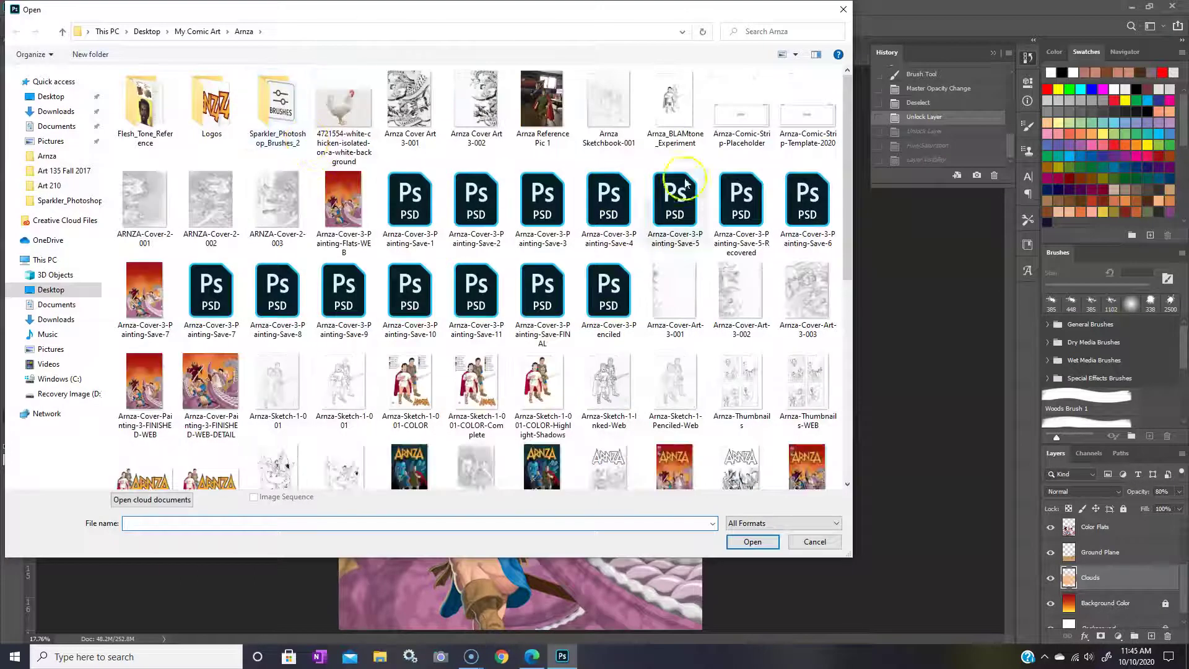
left_click_drag(848, 258, 849, 353)
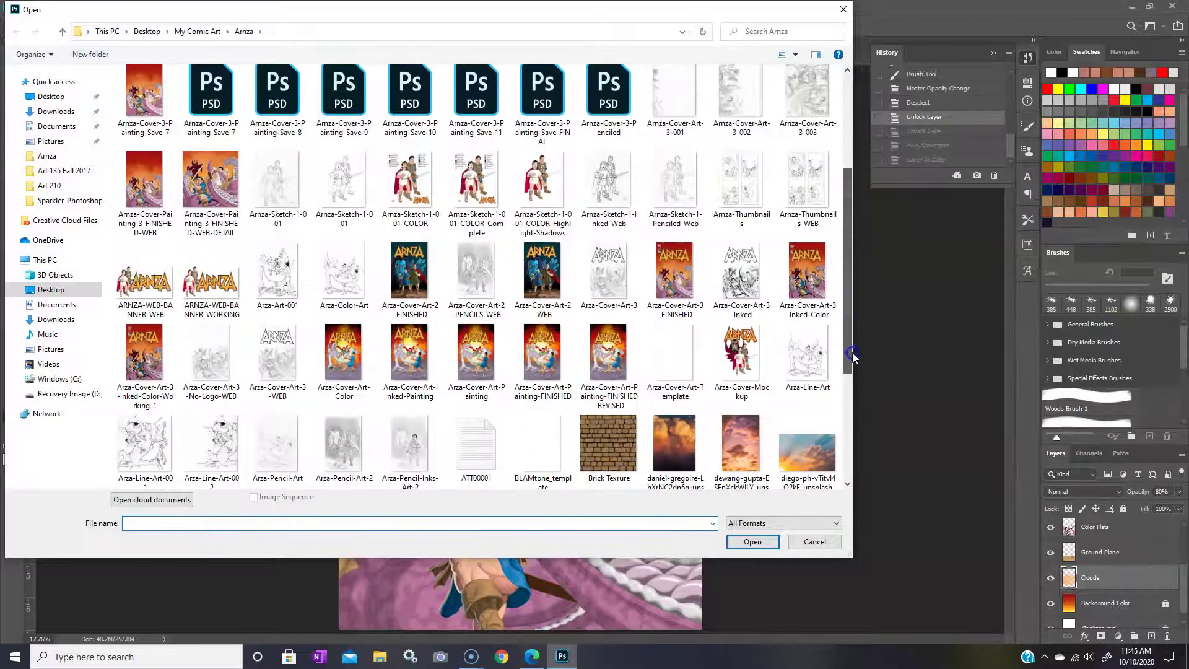
left_click(673, 371)
left_click(751, 542)
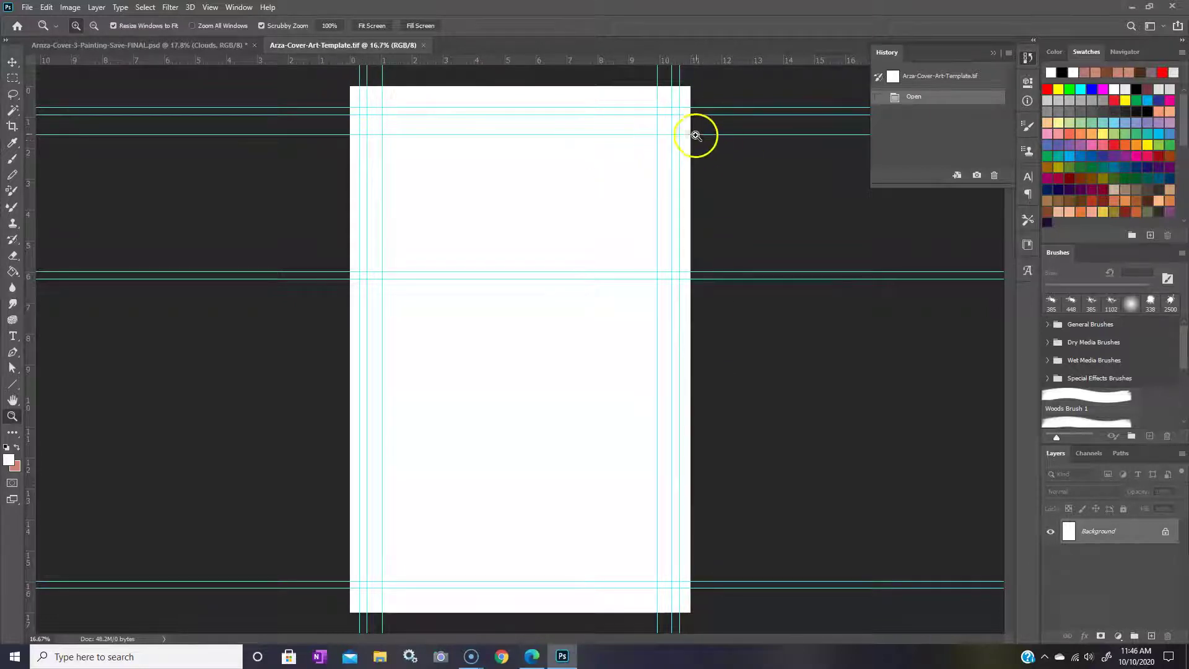
Step: Select the entire canvas of the cover painting and copy all its visible layers merged
left_click(229, 47)
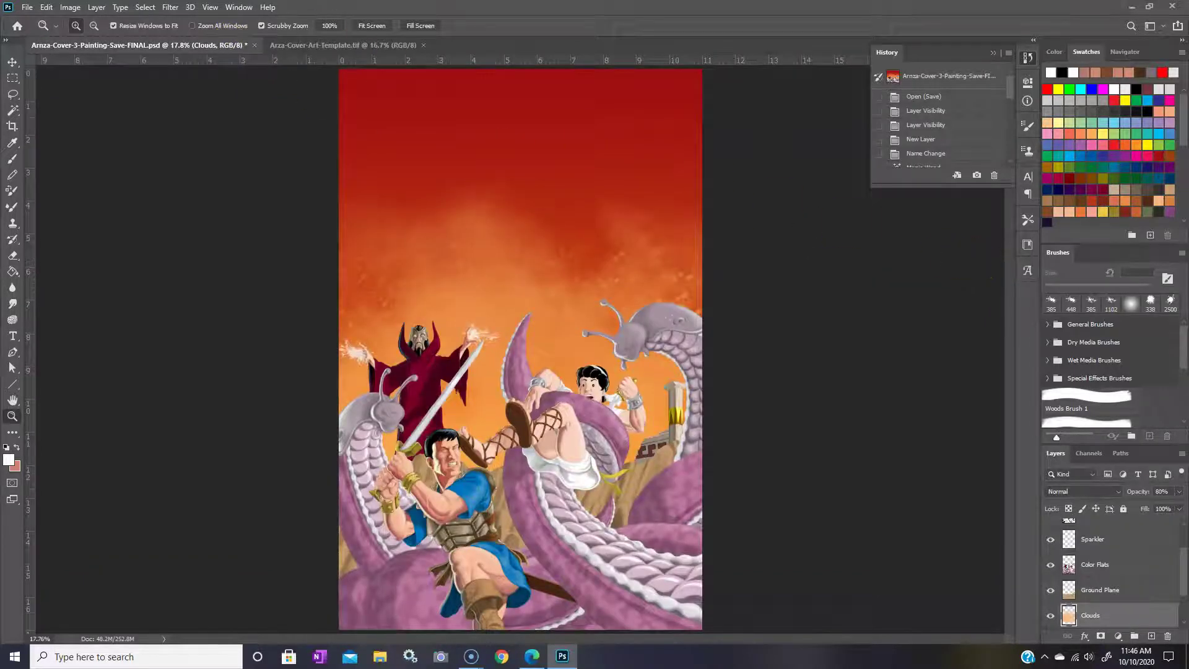
left_click(146, 8)
left_click(151, 19)
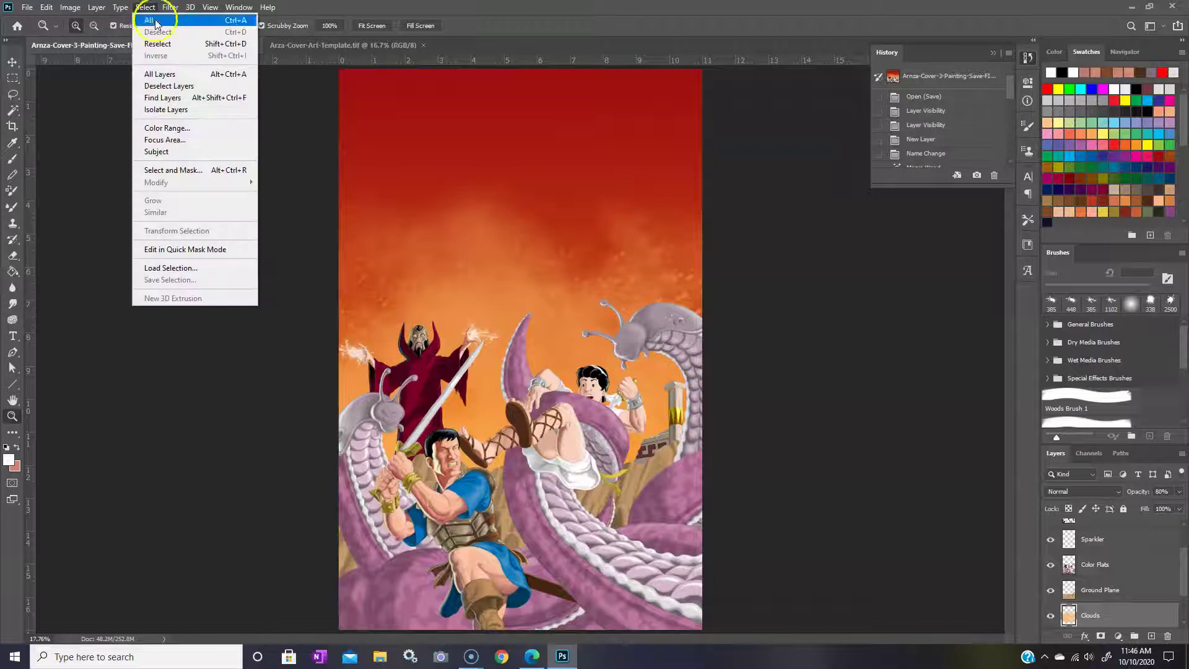
left_click(47, 8)
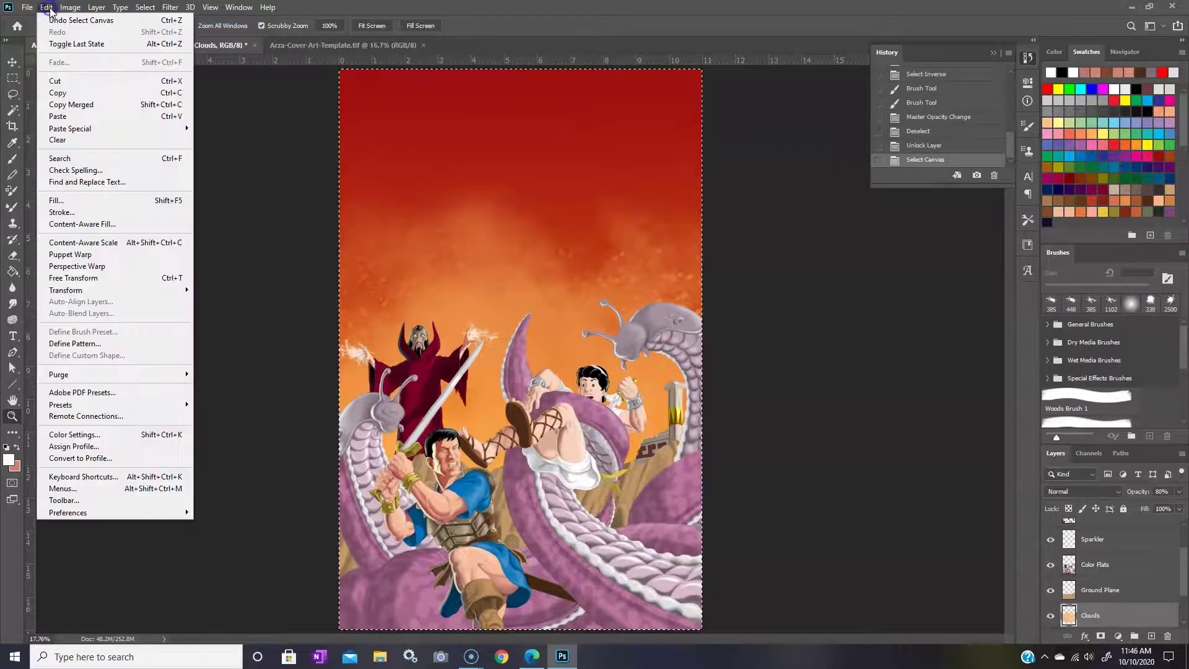
left_click(87, 100)
Step: Paste the merged artwork in place into the Arza-Cover-Art-Template document
left_click(353, 46)
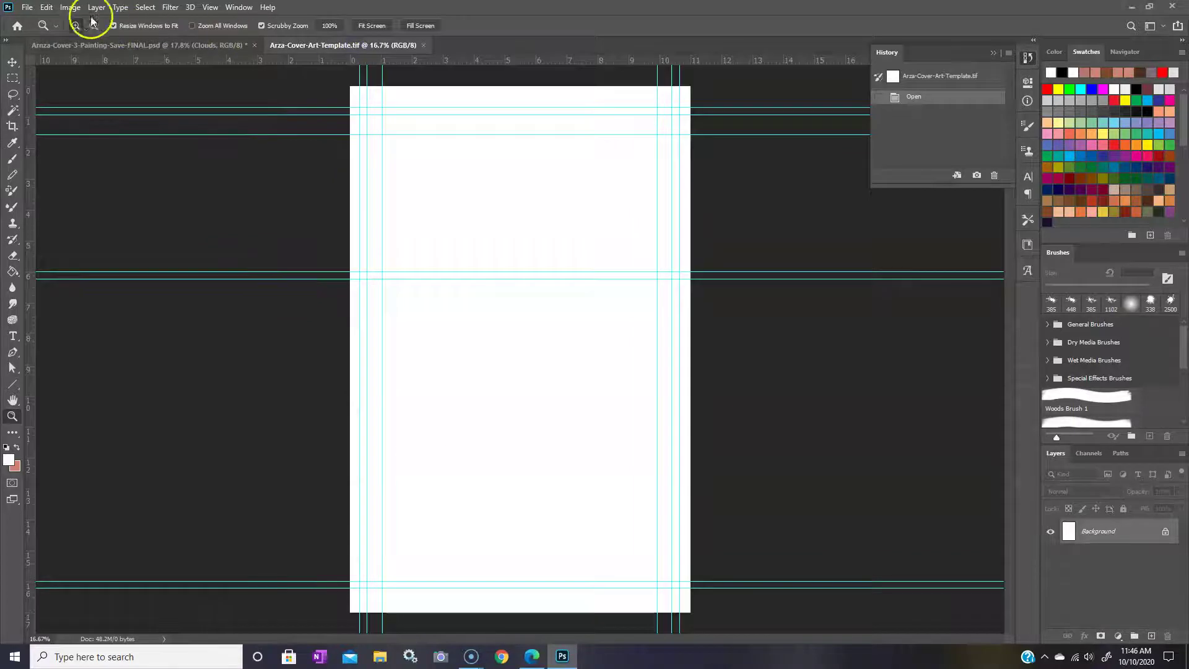
left_click(46, 7)
mouse_move(109, 132)
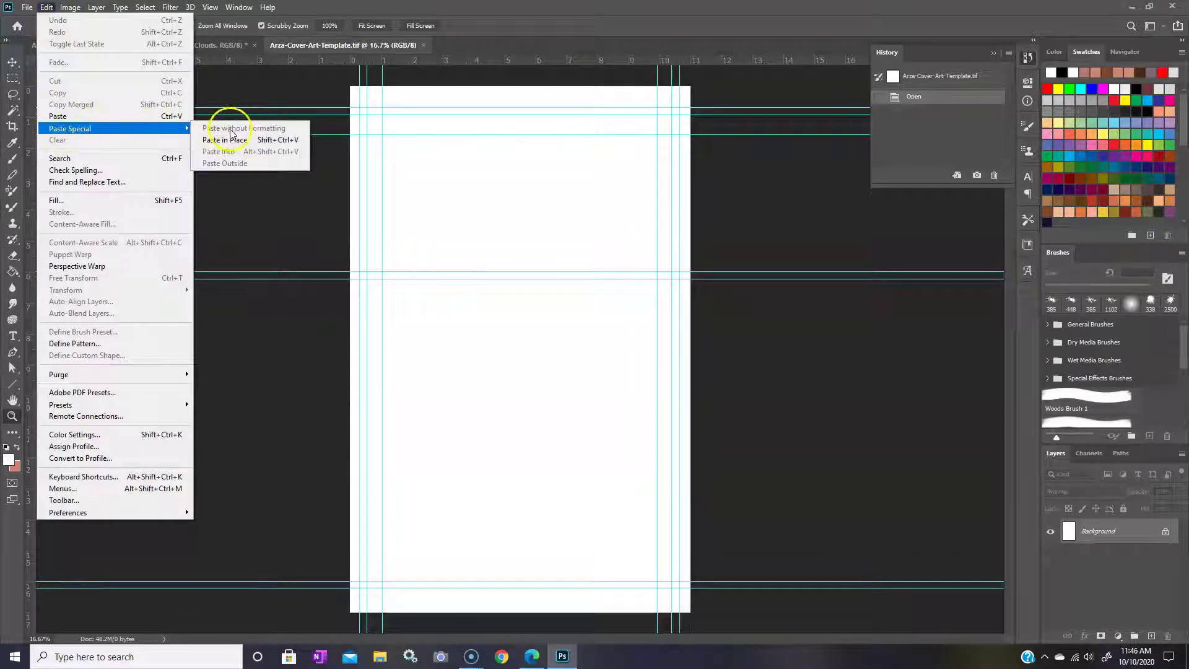
left_click(230, 140)
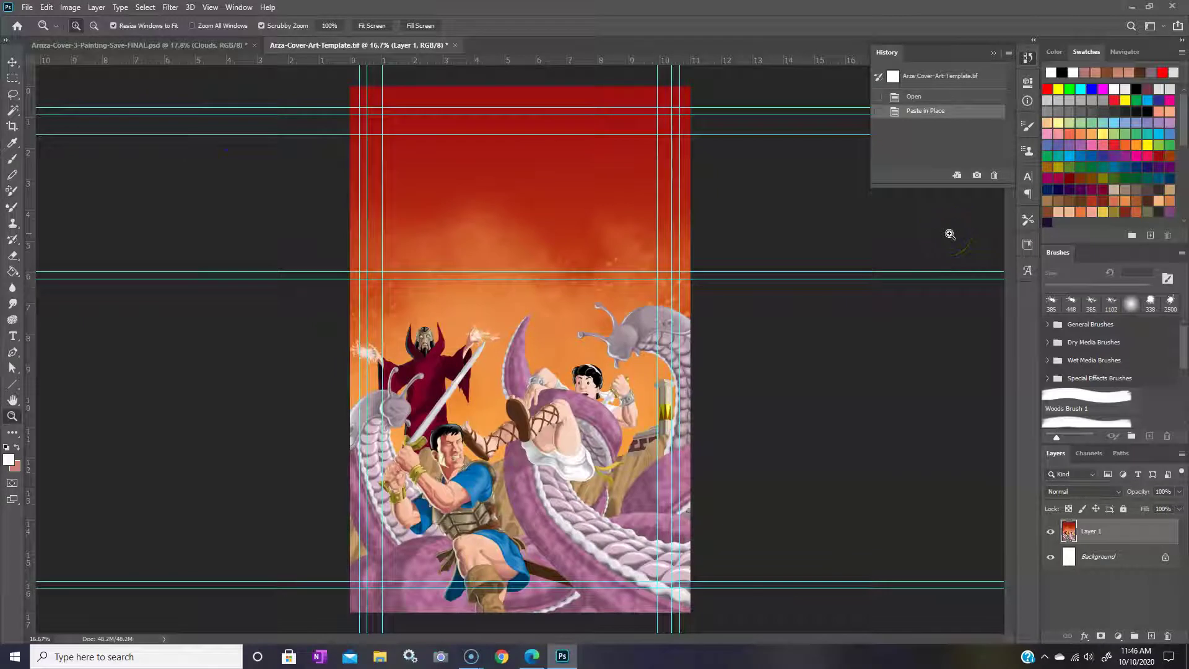
Step: Rename the pasted layer as Artwork
double_click(1090, 532)
type("Artwork")
left_click(1159, 538)
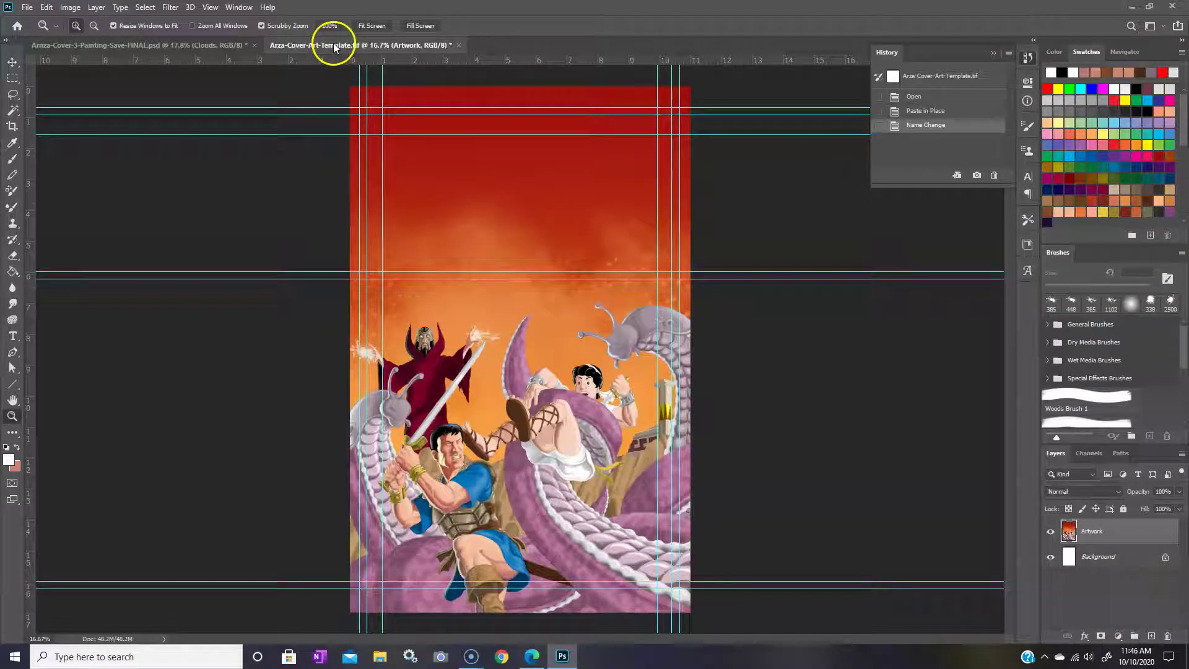
Step: Save the Arnza-Cover-3-Painting-Save-FINAL.psd painting and close it
left_click(203, 45)
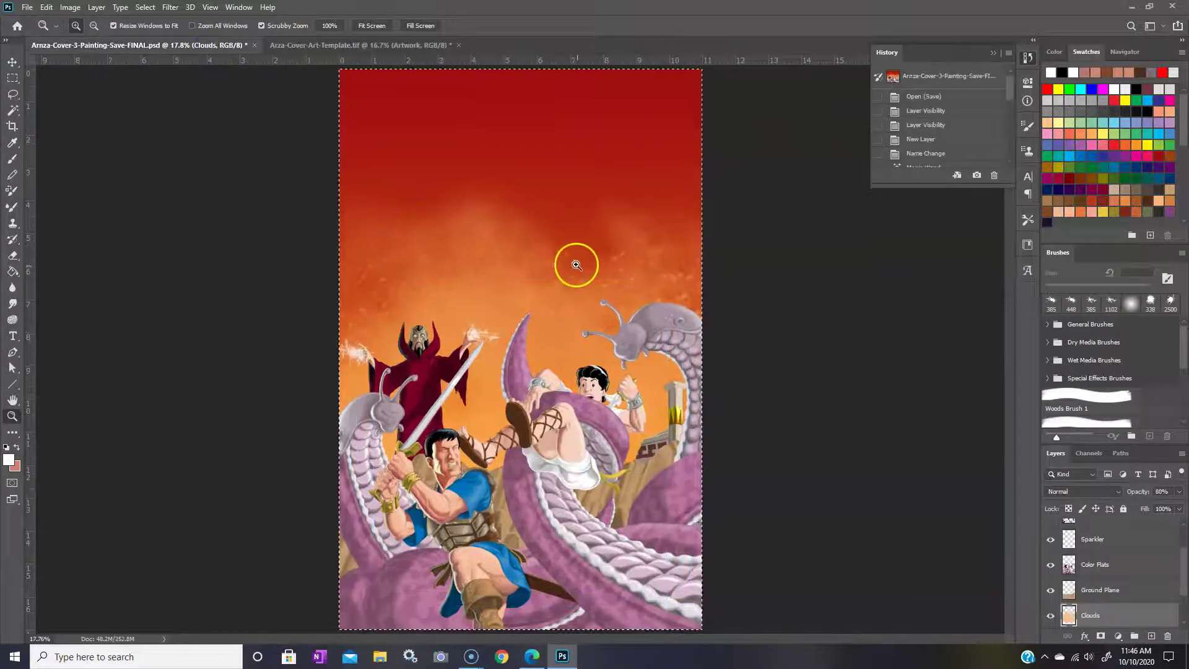
left_click(31, 9)
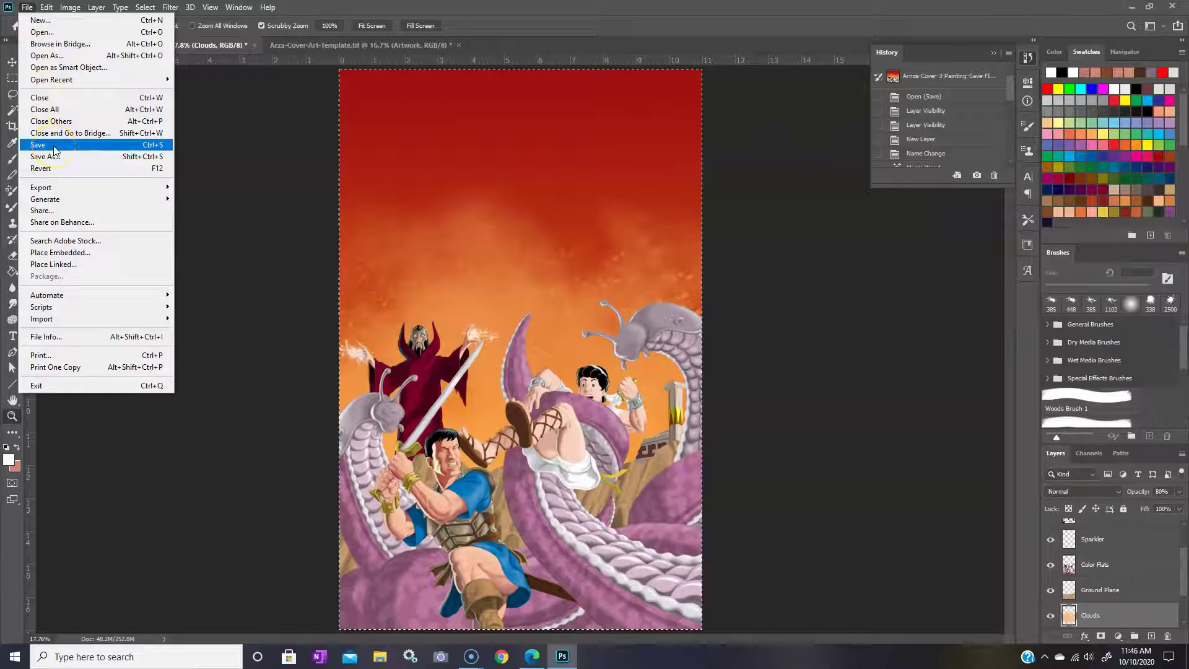
left_click(55, 150)
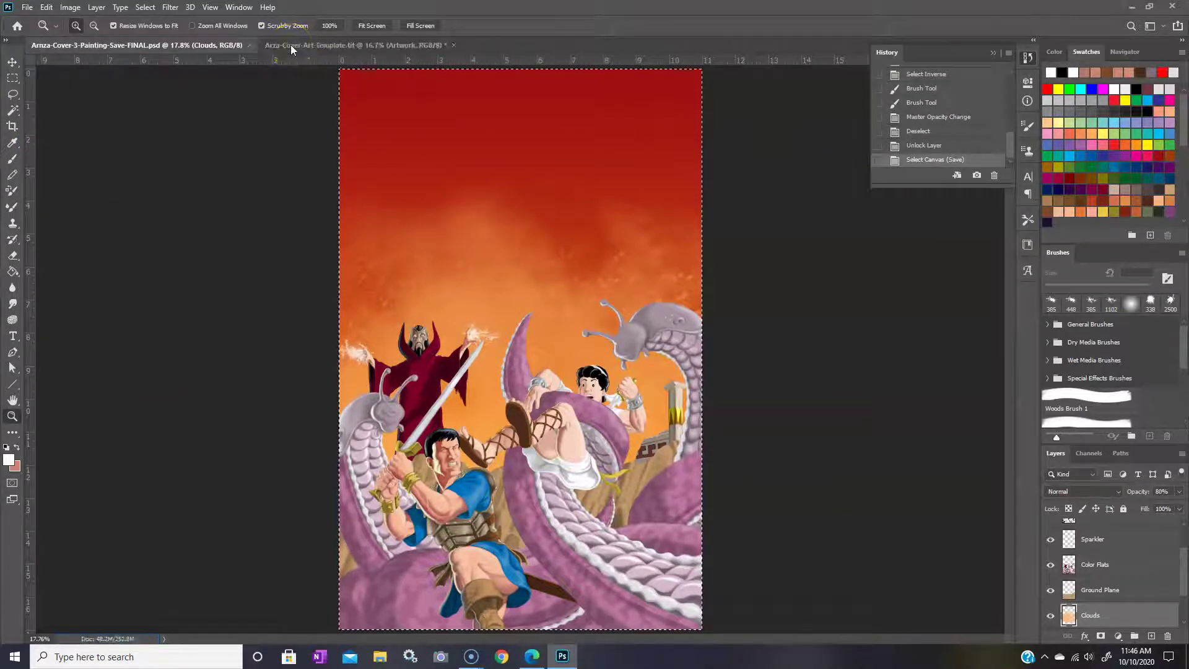
left_click(249, 45)
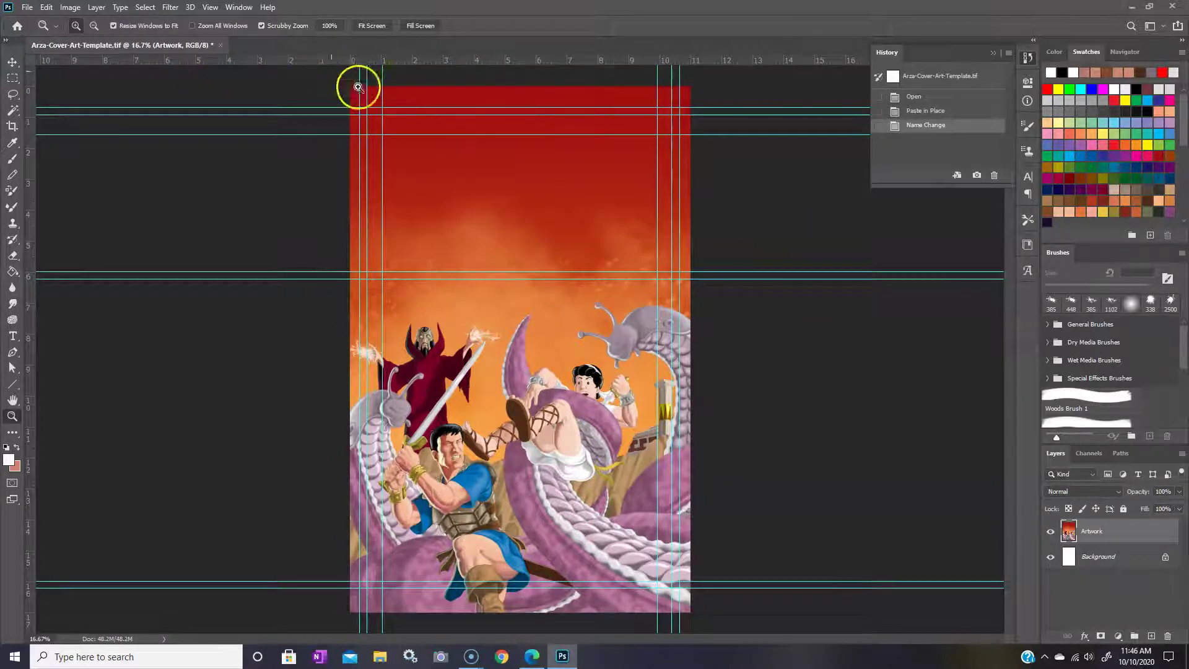
Step: Open Arnza-Logo-2-COLOR, Arnza-Logo-2-RED-BROWN-COLOR and Arnza-Logo-2-RED-BROWN-COLOR-MERGED together from the Logos folder
left_click(25, 9)
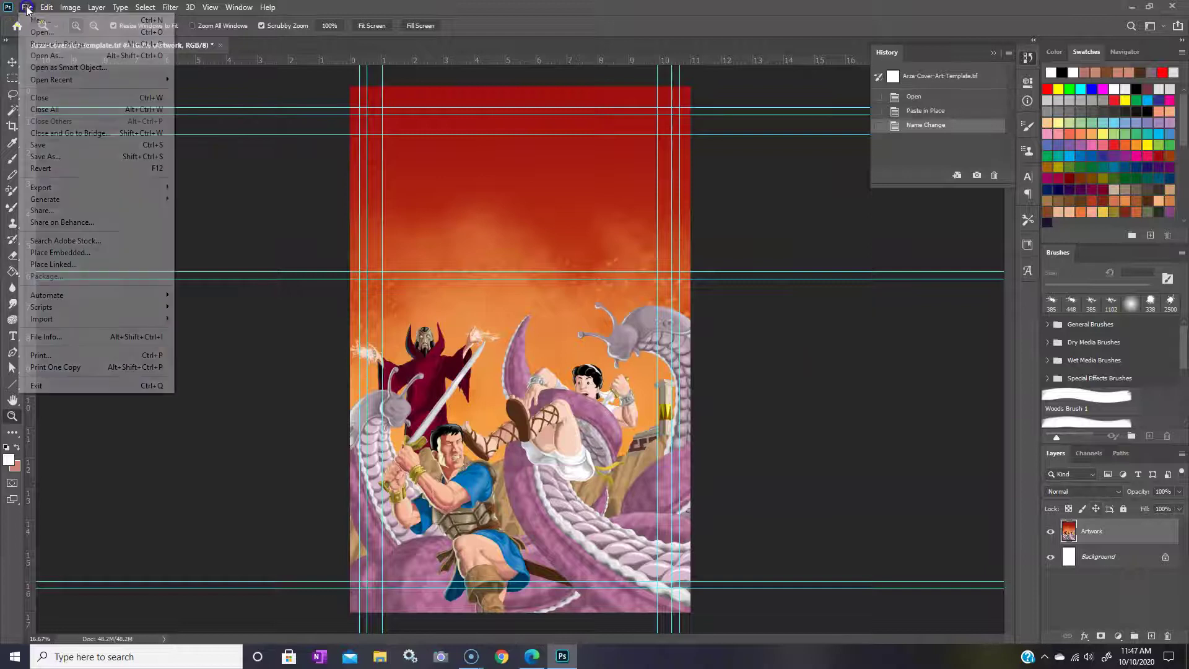
mouse_move(59, 84)
left_click(42, 32)
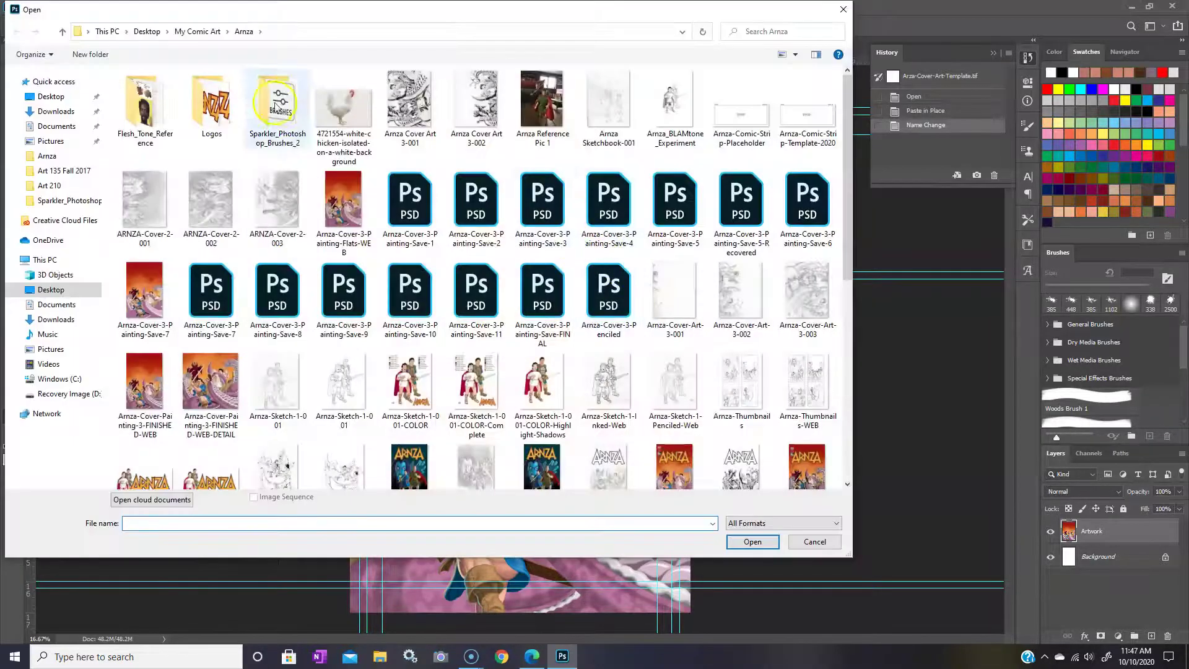
double_click(211, 104)
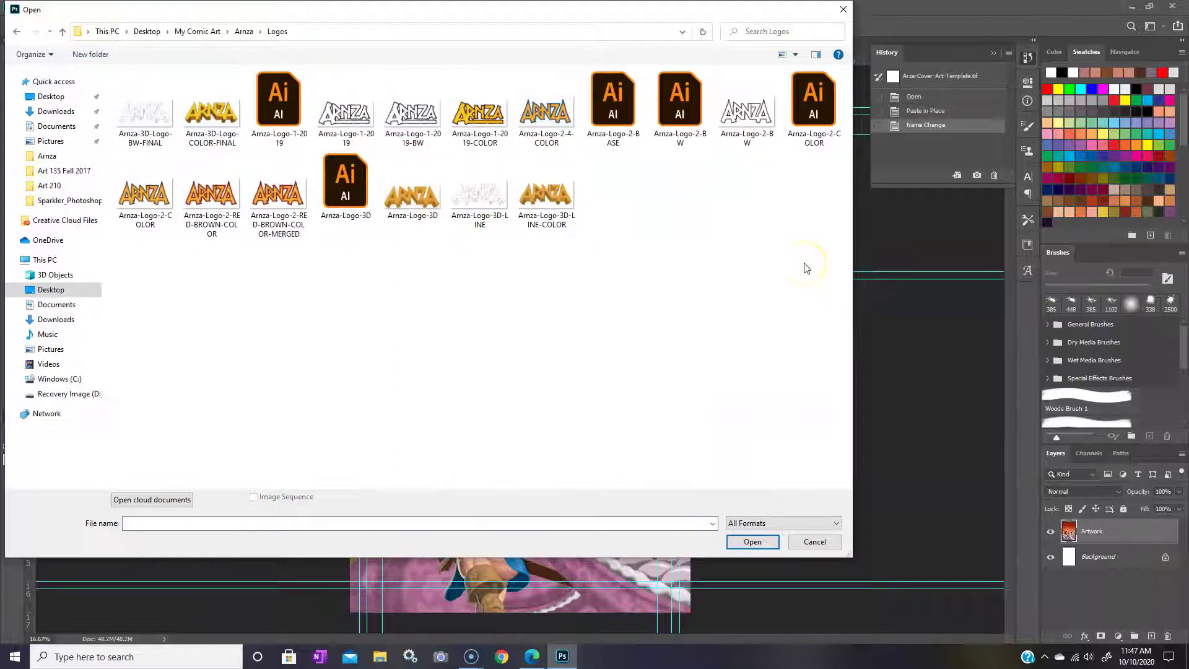
left_click(144, 209)
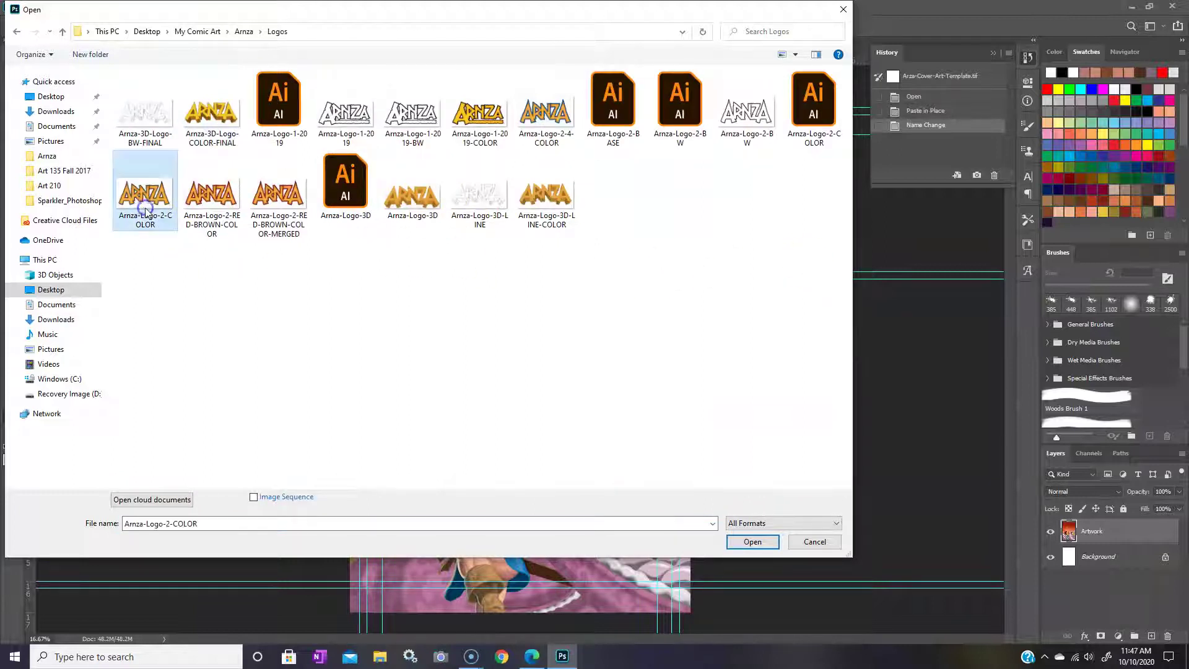
left_click(270, 220, "shift")
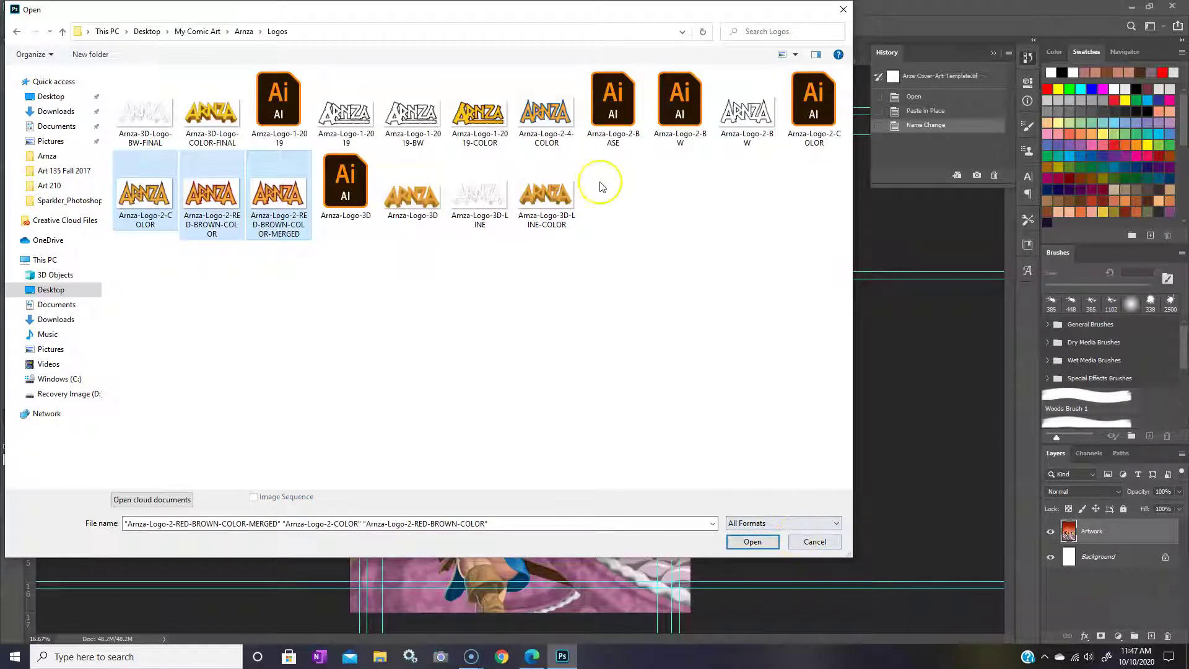
left_click(766, 544)
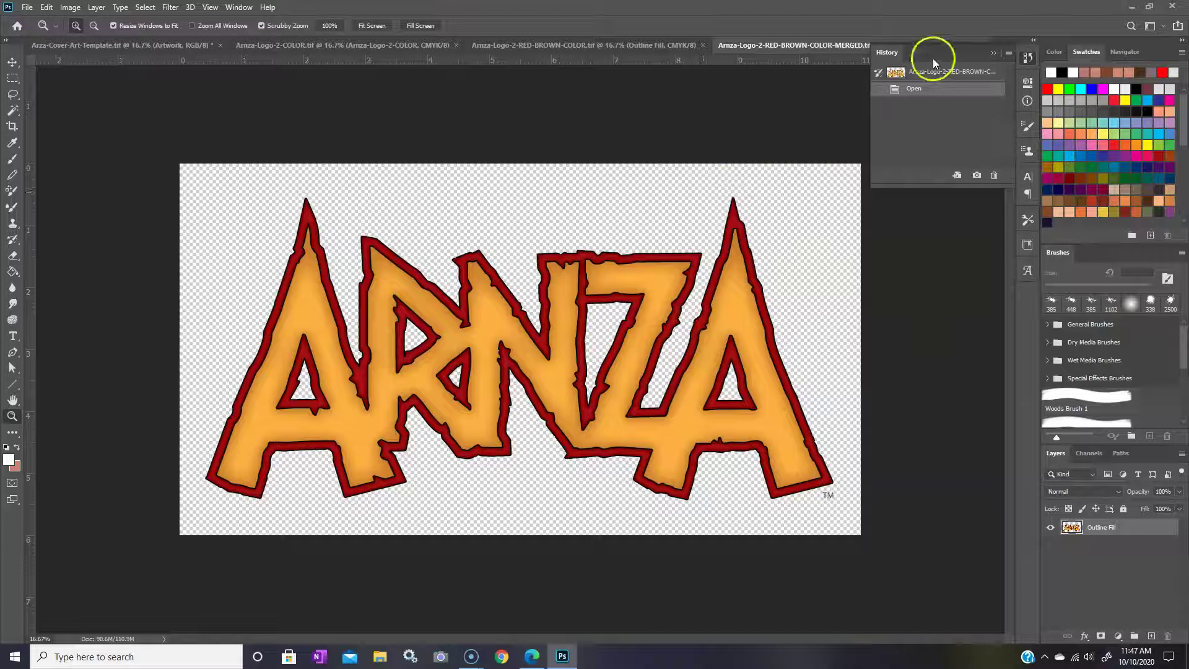
Step: Close the unmerged Arnza-Logo-2-RED-BROWN-COLOR document and open Arnza-Logo-2-4-COLOR from the Logos folder
left_click(993, 52)
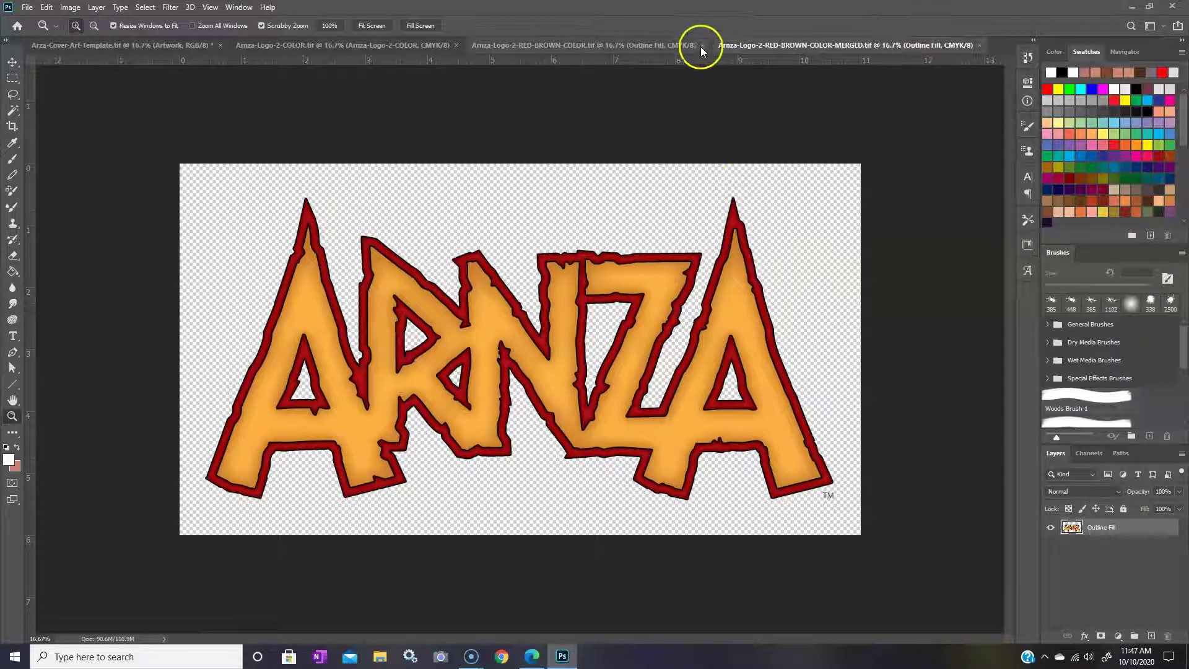
left_click(701, 46)
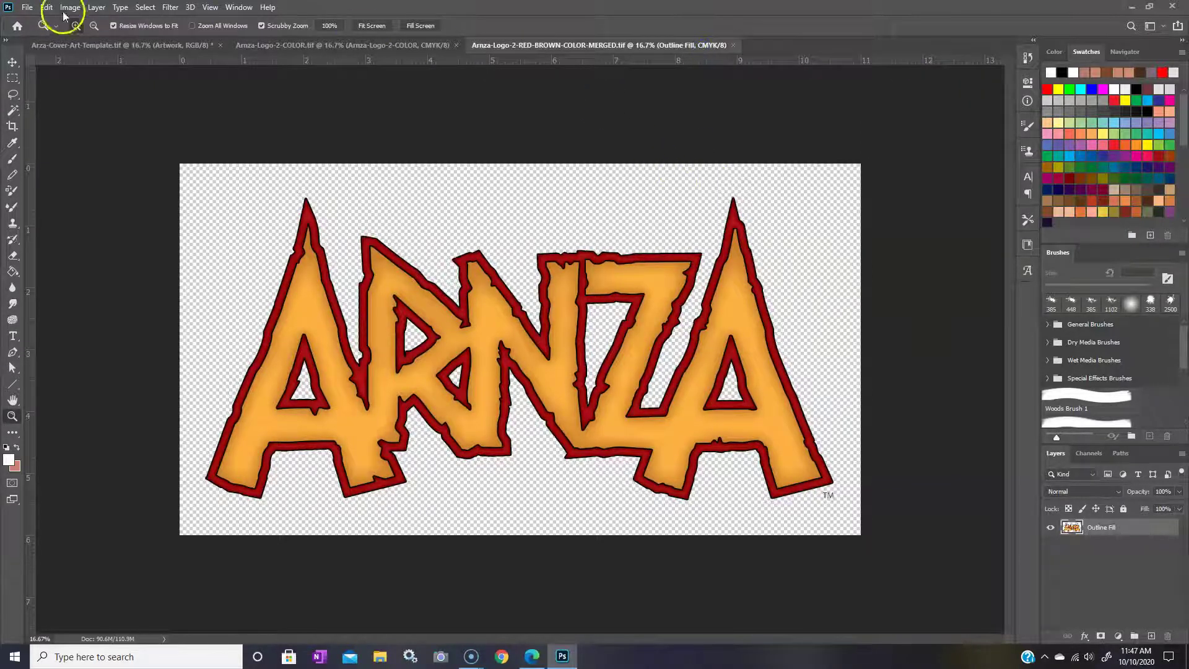
left_click(25, 7)
left_click(28, 29)
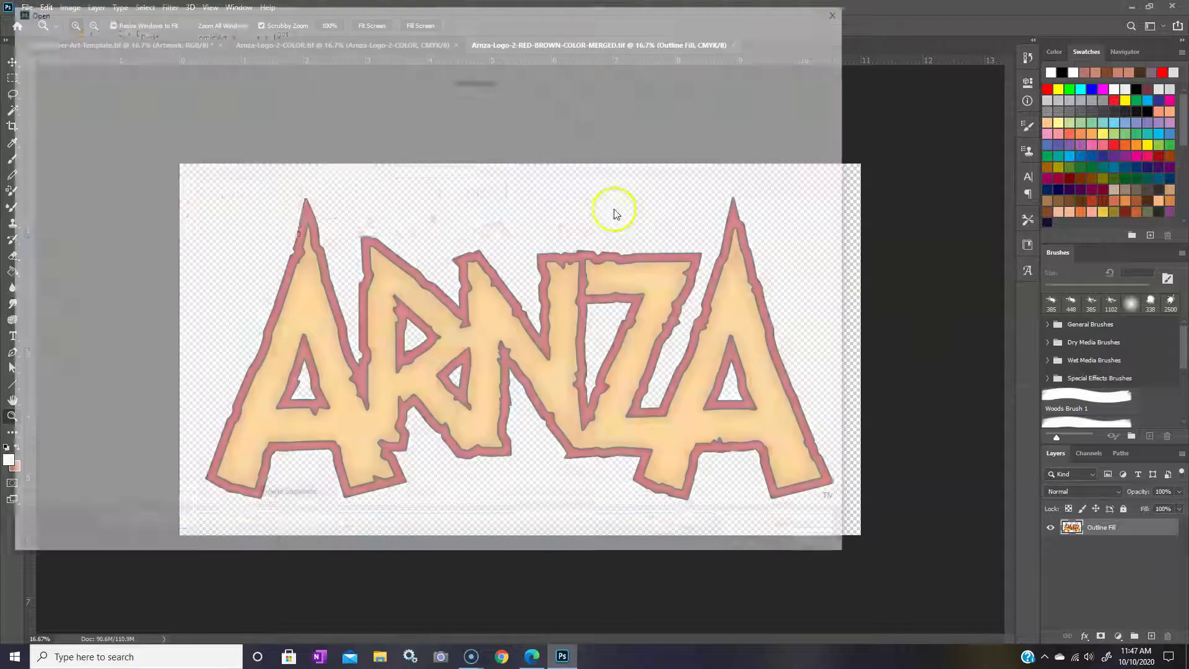
left_click(546, 114)
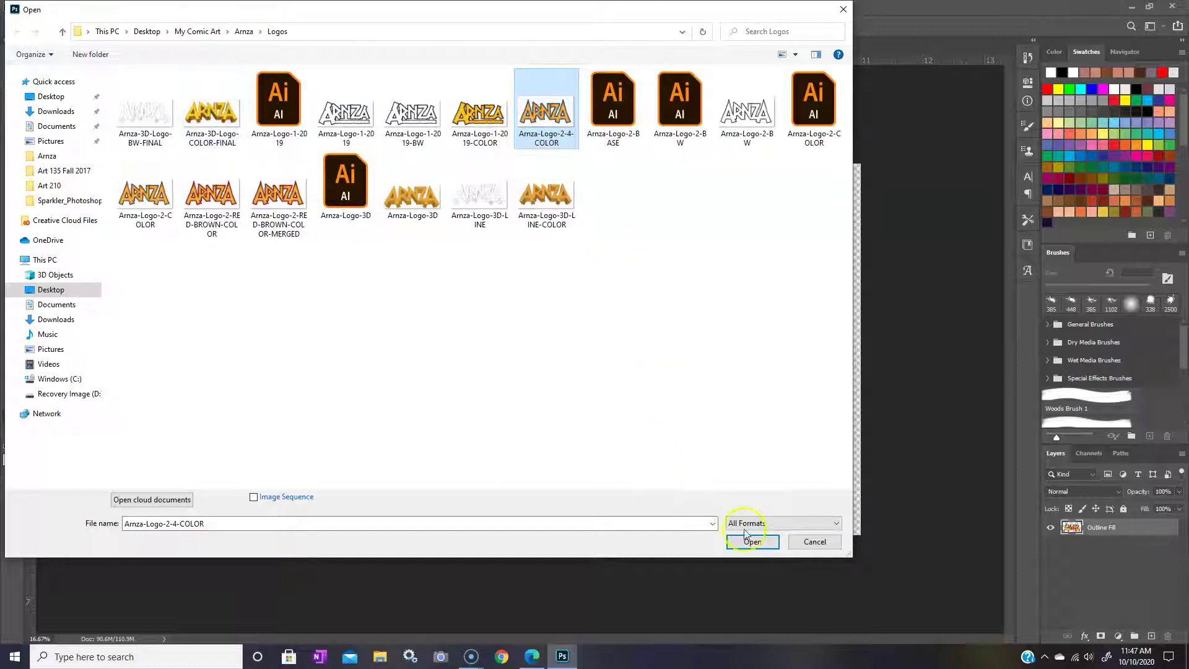
left_click(752, 541)
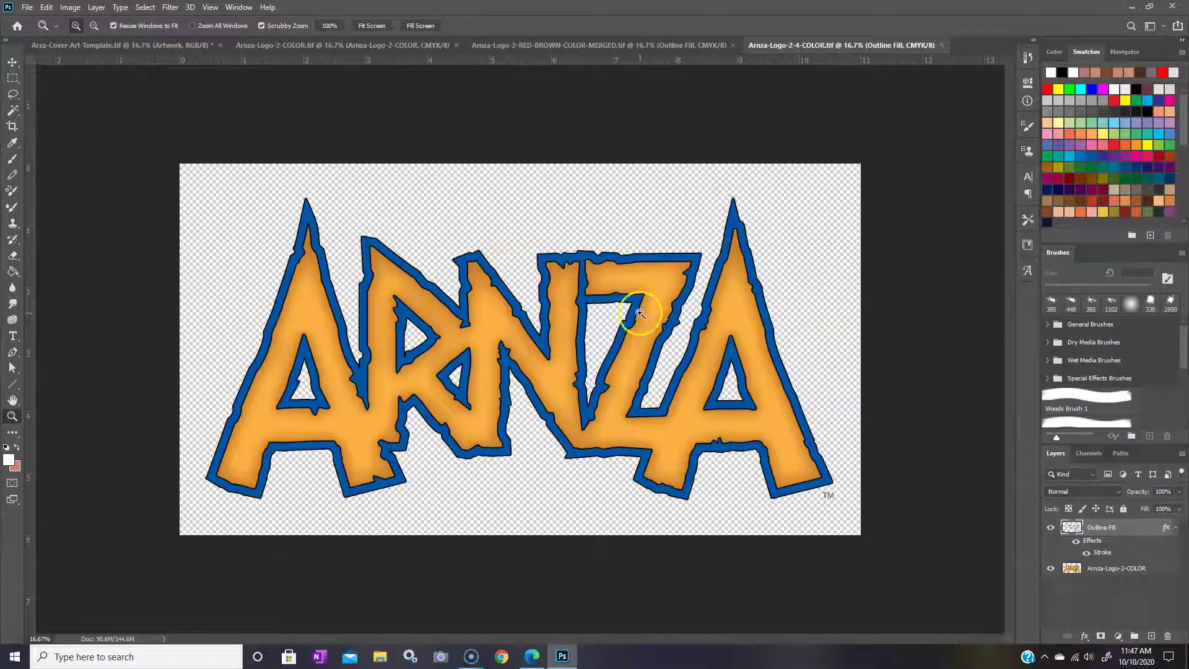
left_click(162, 46)
left_click_drag(885, 46, 841, 164)
left_click_drag(924, 162, 364, 191)
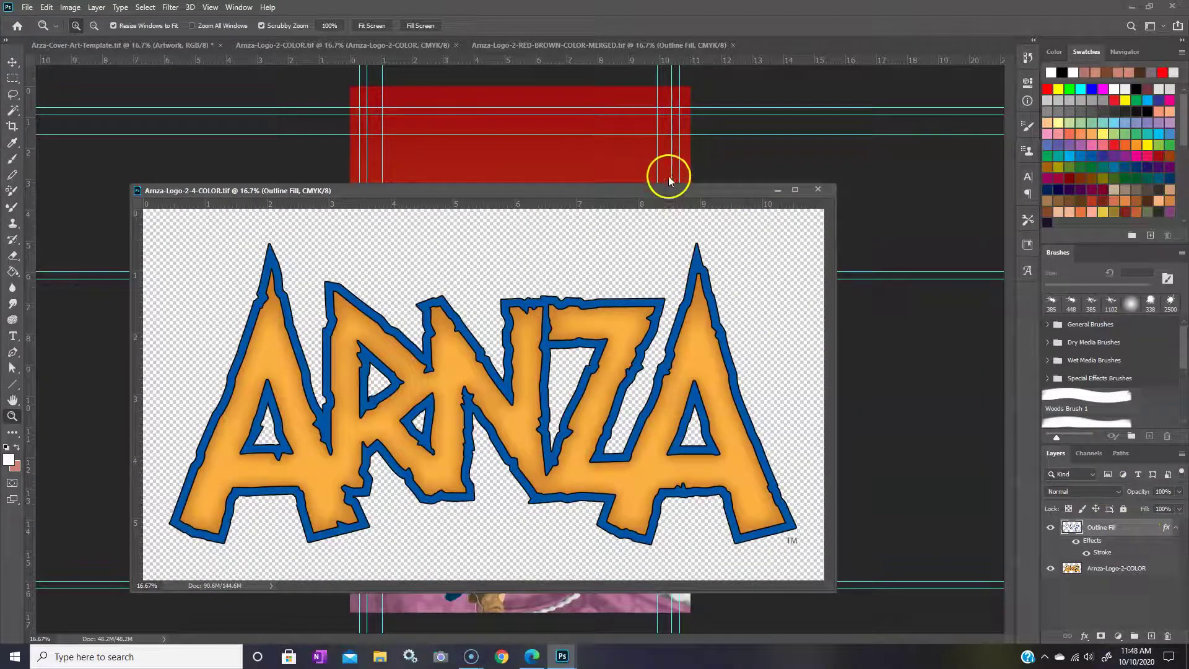
left_click_drag(667, 193, 849, 41)
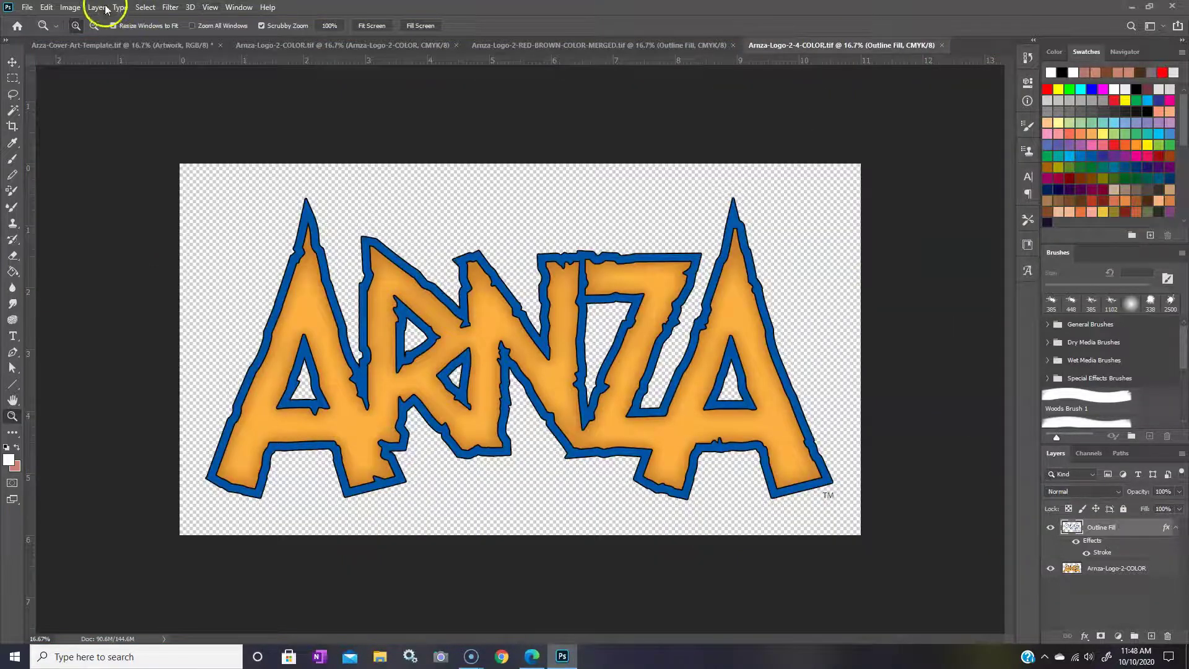
Step: Merge the visible layers of the Arnza-Logo-2-4-COLOR document
left_click(77, 7)
mouse_move(96, 8)
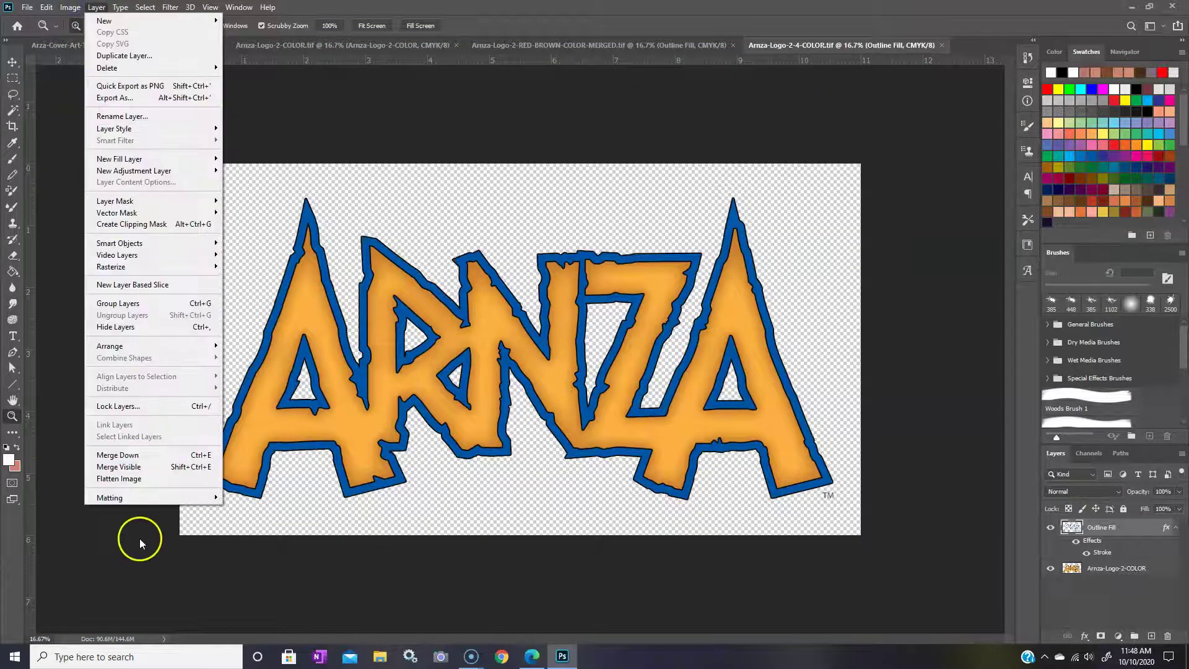
left_click(127, 466)
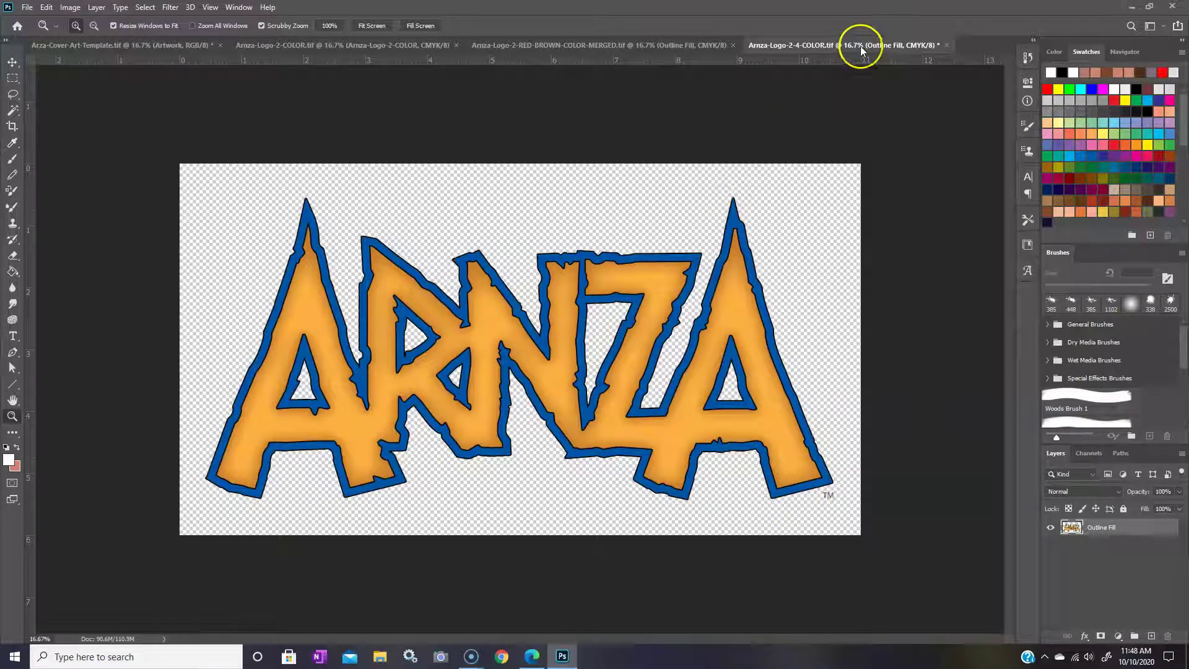
Step: Copy the merged blue-outlined logo layer into the Arza-Cover-Art-Template document and return to the template
mouse_move(857, 46)
left_mouse_down()
mouse_move(836, 98)
mouse_move(911, 106)
mouse_move(319, 254)
mouse_move(256, 347)
left_mouse_up()
left_click_drag(1071, 528, 473, 196)
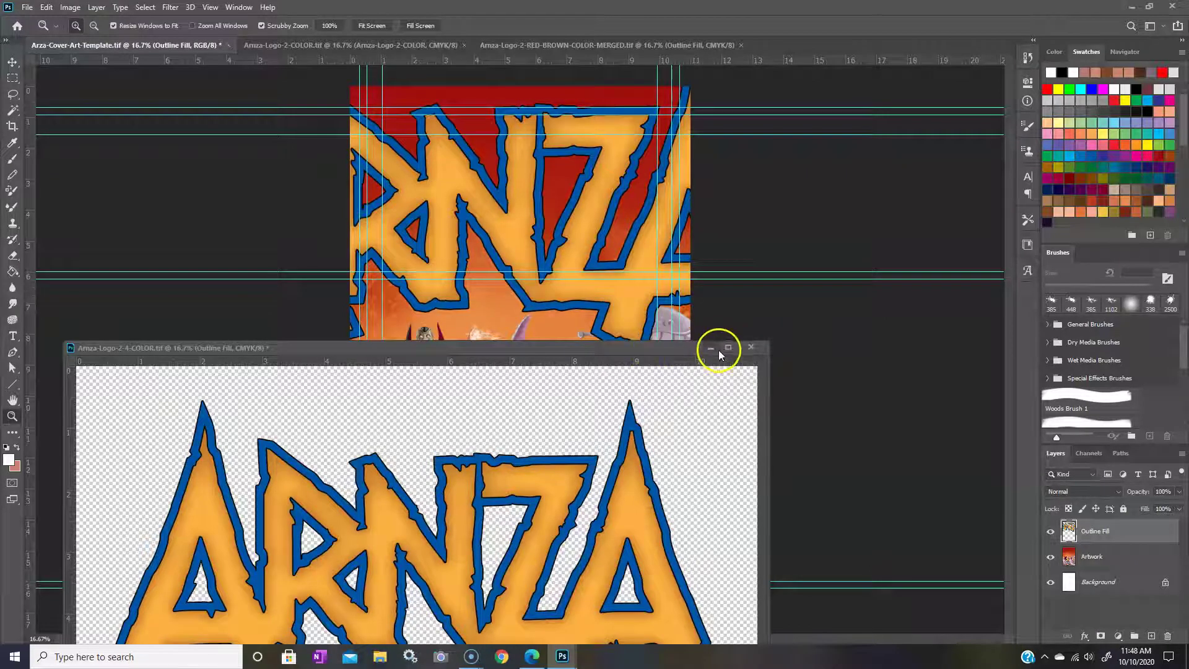
left_click_drag(652, 344, 911, 44)
left_click(86, 45)
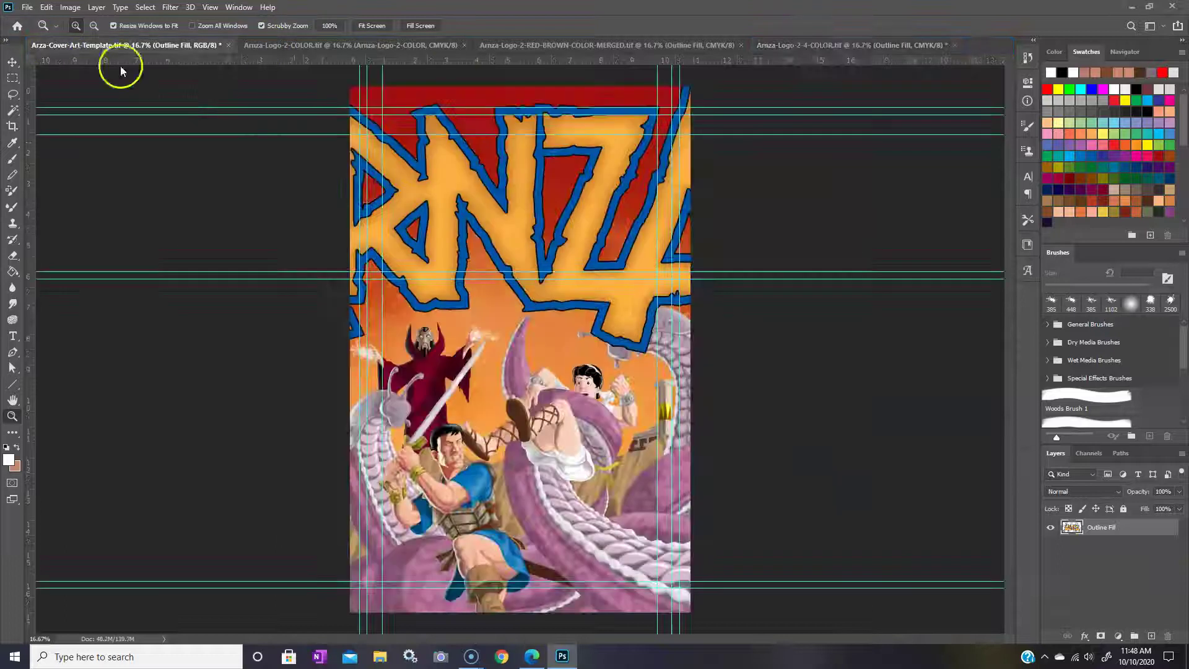
Step: Scale the blue-outlined logo proportionally to about 48% so it fits the cover's width between the side guides
left_click(46, 8)
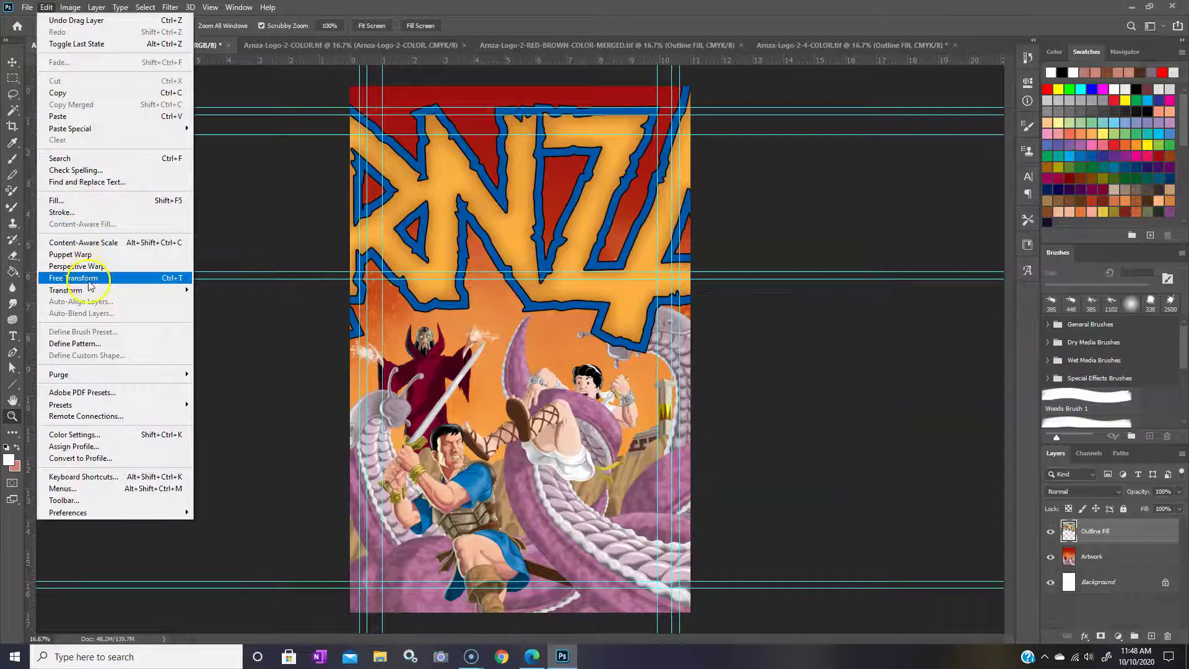
mouse_move(88, 296)
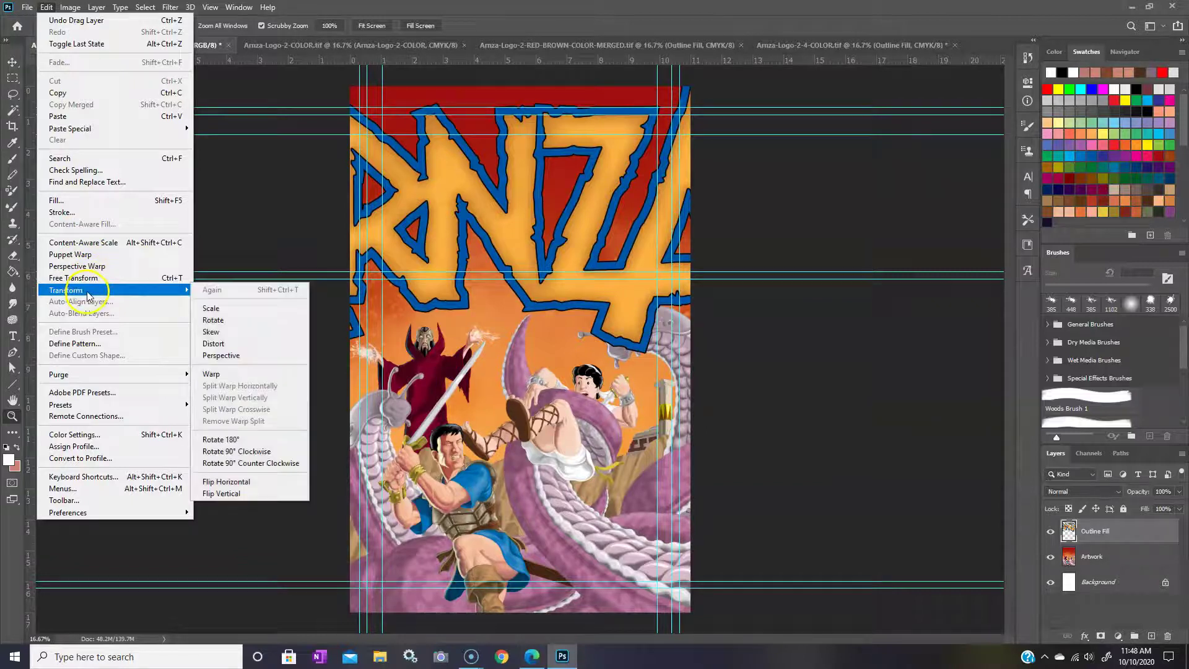
left_click(222, 310)
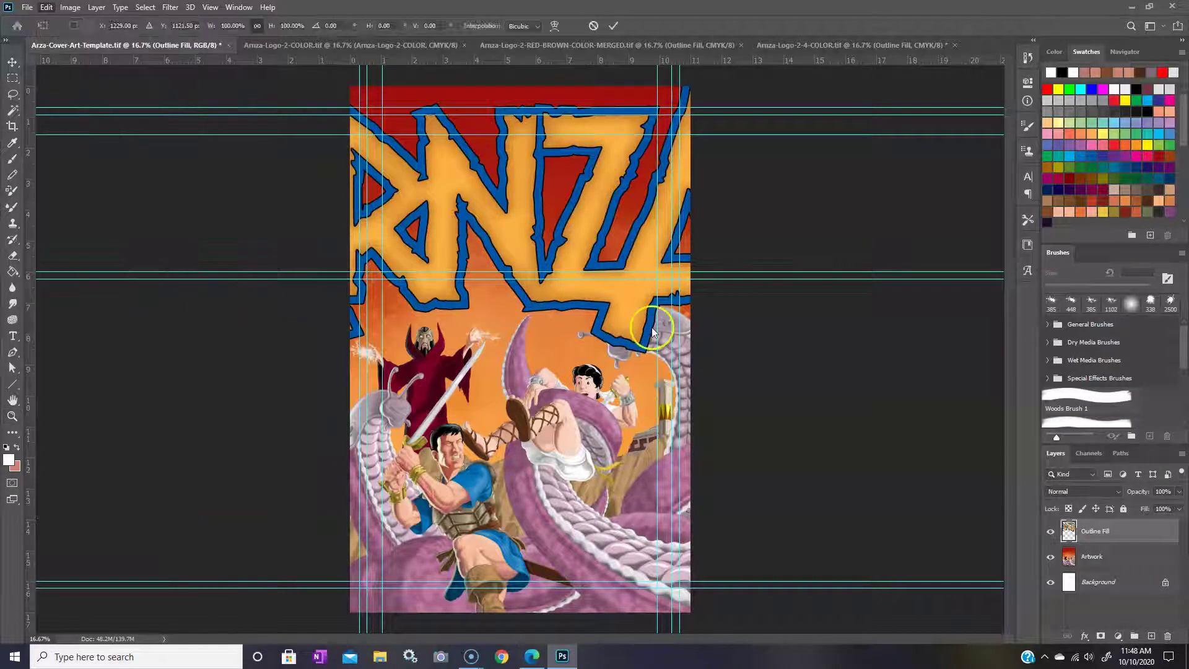
left_click(70, 8)
left_click(70, 8)
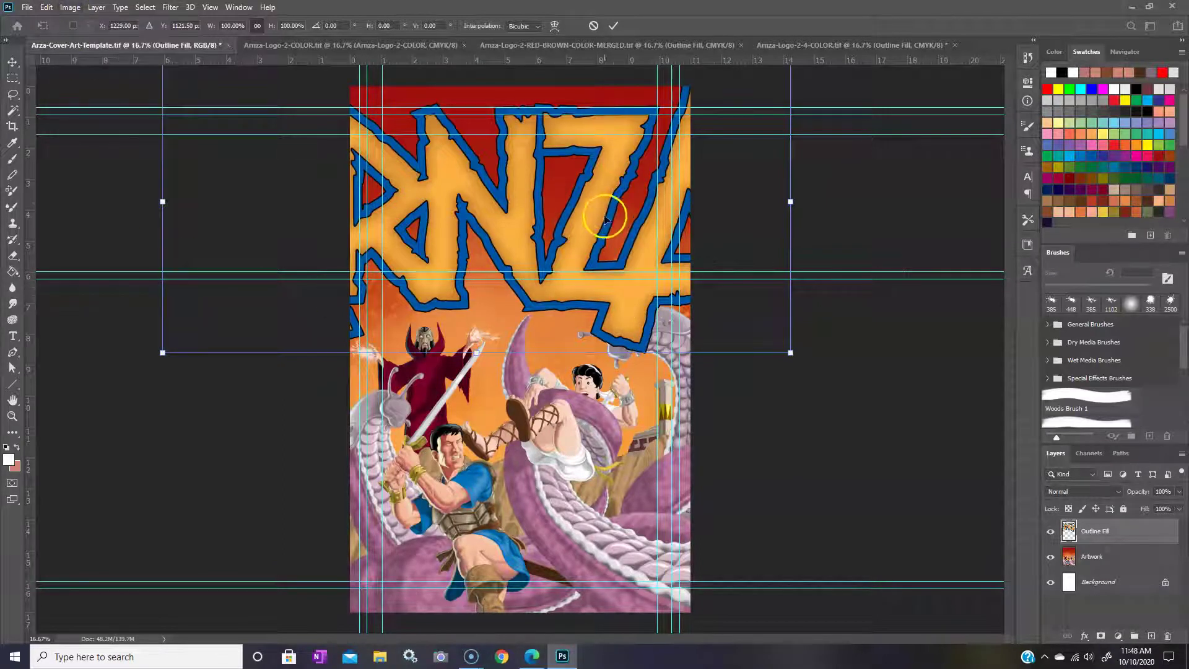
left_click_drag(603, 197, 652, 254)
left_click_drag(839, 108, 662, 173)
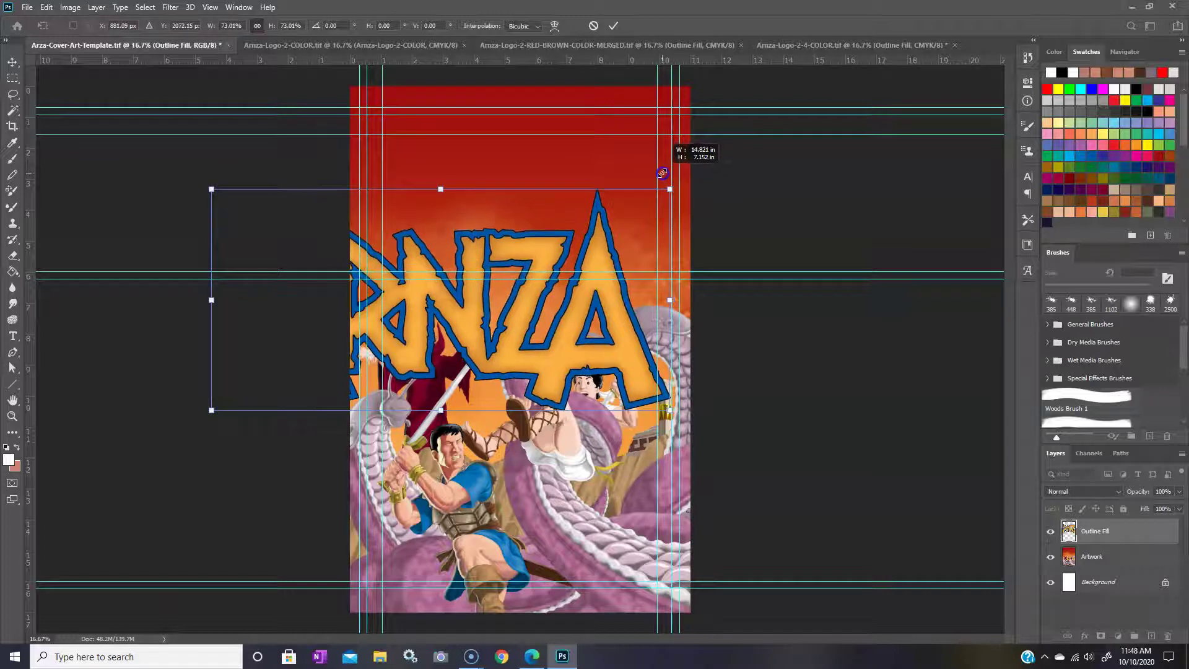
left_click_drag(211, 409, 356, 309)
Step: Position the blue-outlined logo above the figures, between the upper horizontal guides and centred on the cover, and apply the transform
left_click_drag(564, 240, 563, 174)
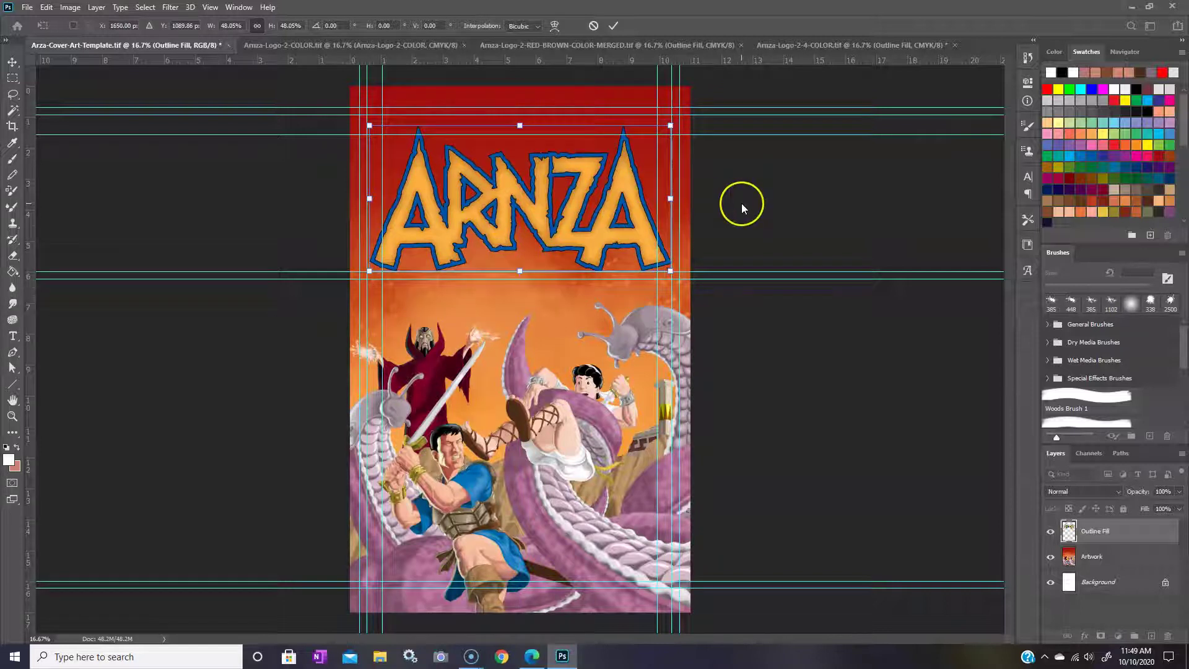
key("Left")
key("Left")
key("Left")
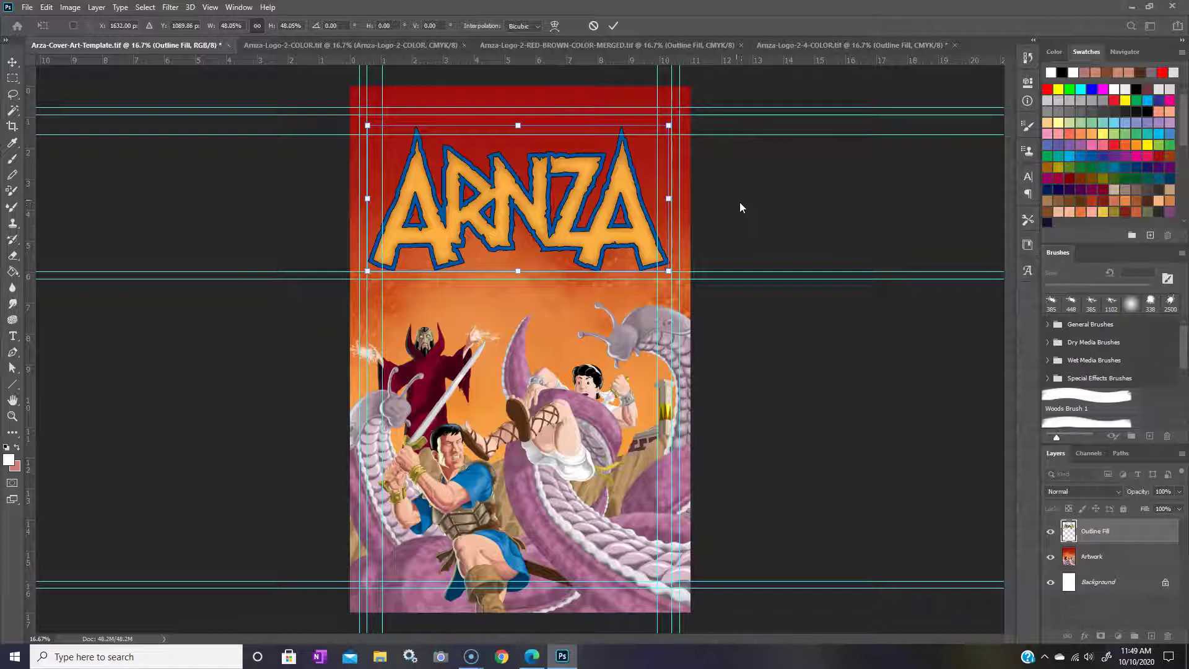
left_click(13, 64)
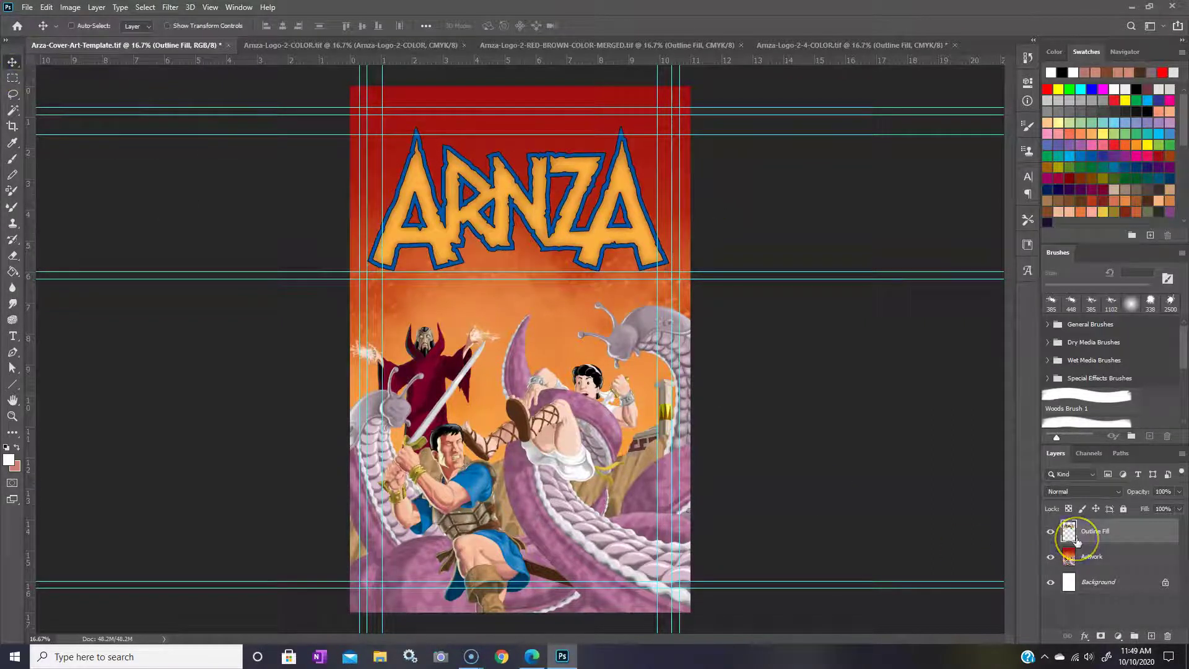
Step: Replace the blue-outlined logo in the cover template with the black-outlined logo layer from Arnza-Logo-2-COLOR
key("Delete")
left_click(426, 46)
left_click_drag(400, 46, 356, 383)
left_click_drag(1072, 527, 706, 263)
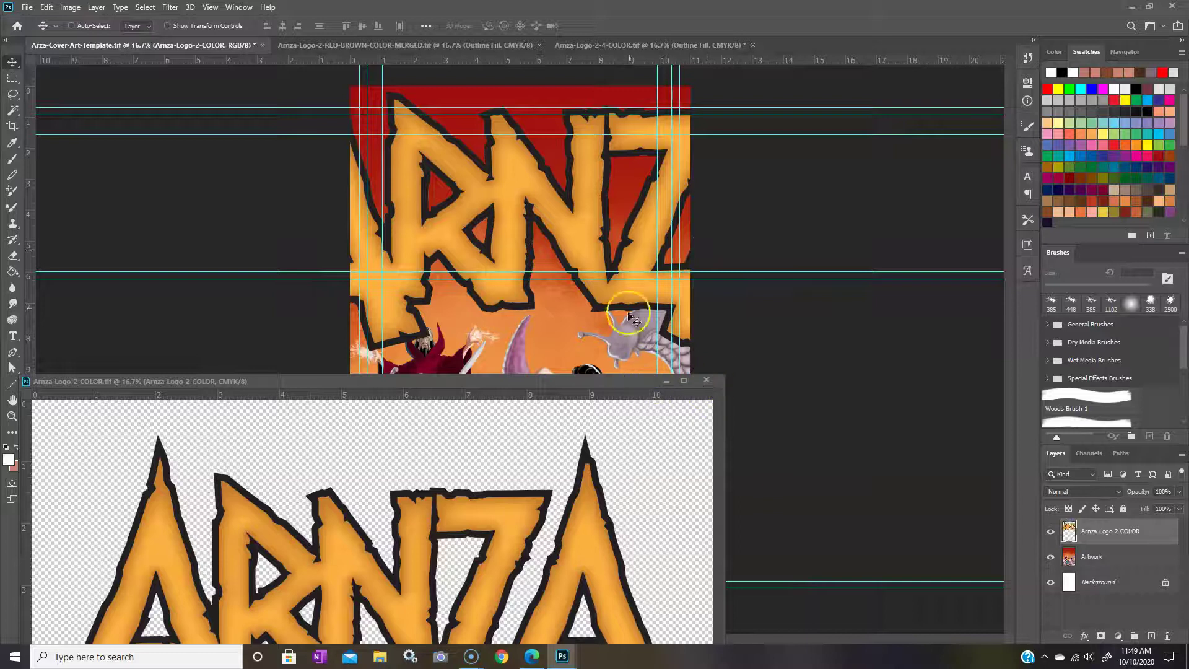
left_click_drag(579, 387, 904, 44)
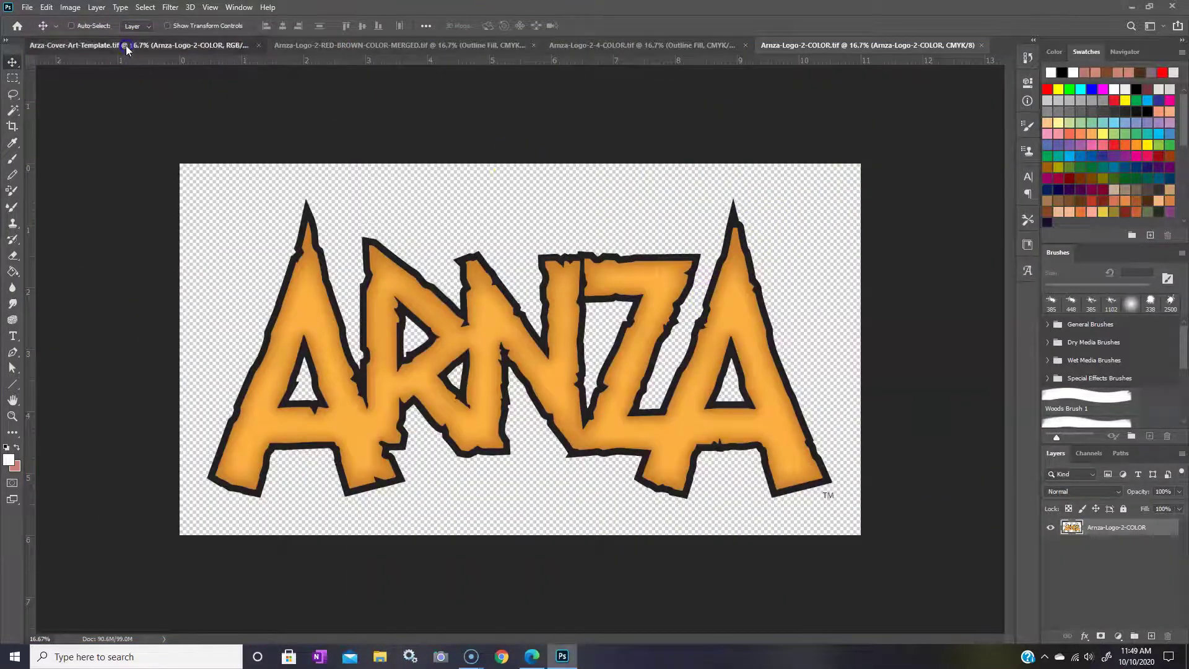
left_click(145, 45)
Step: Scale the black-outlined logo to about 48.6%, position it above the figures between the guides, and apply the transform
left_click(53, 8)
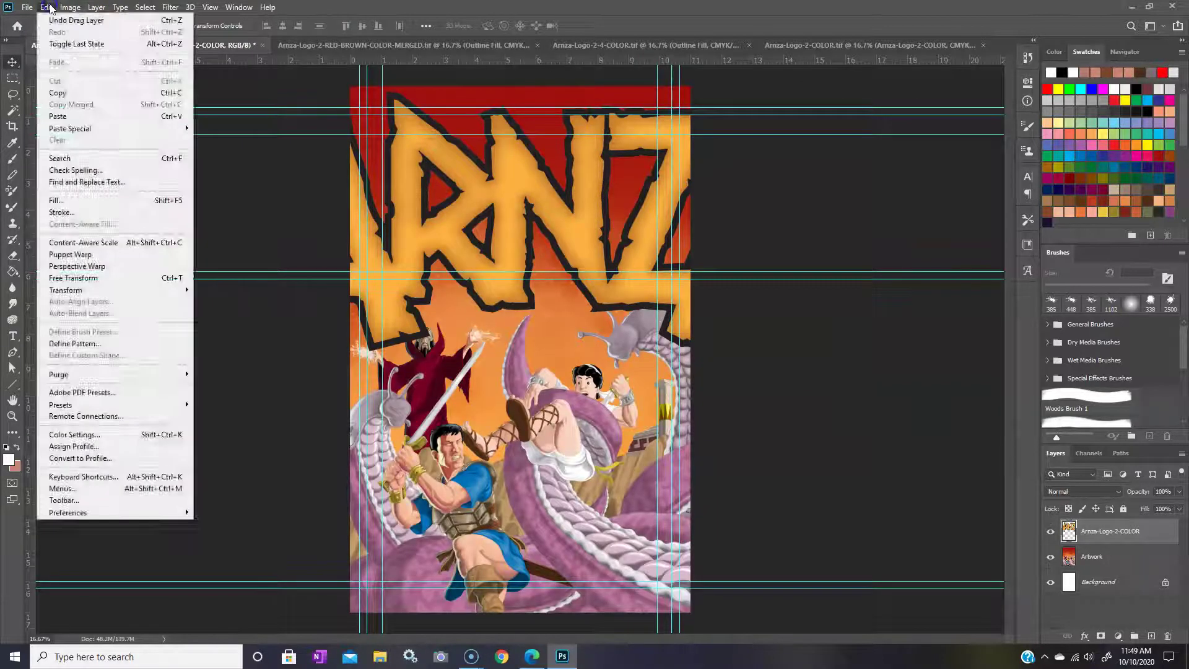
left_click(92, 277)
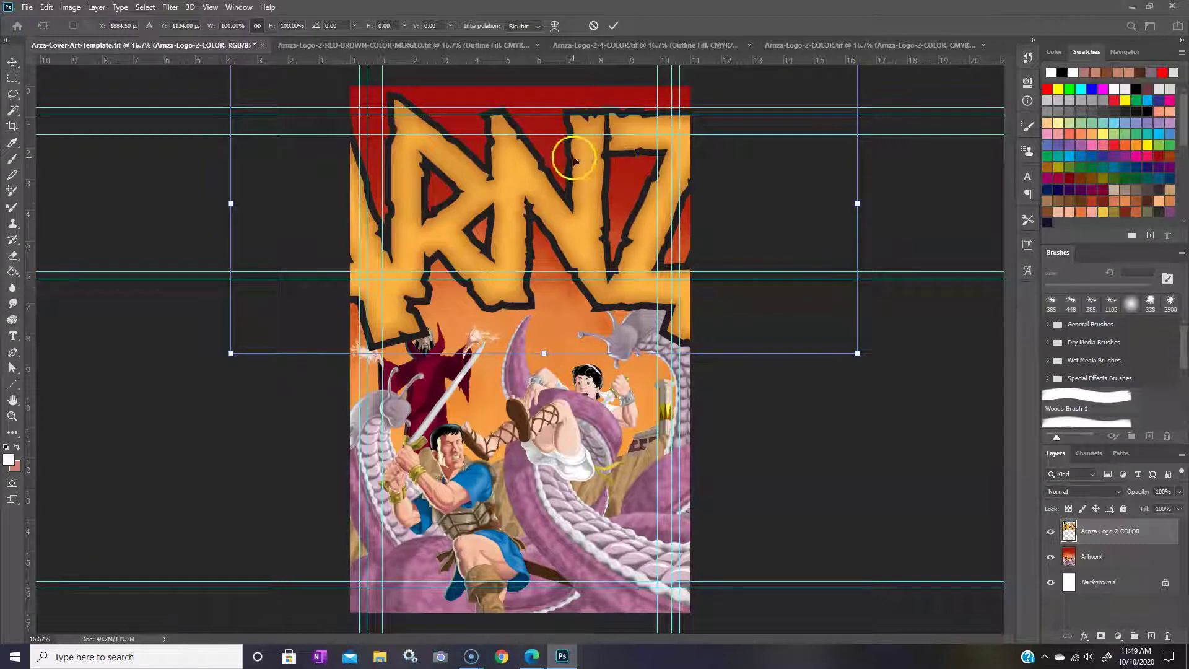
left_click_drag(573, 161, 576, 216)
left_click_drag(860, 107, 665, 181)
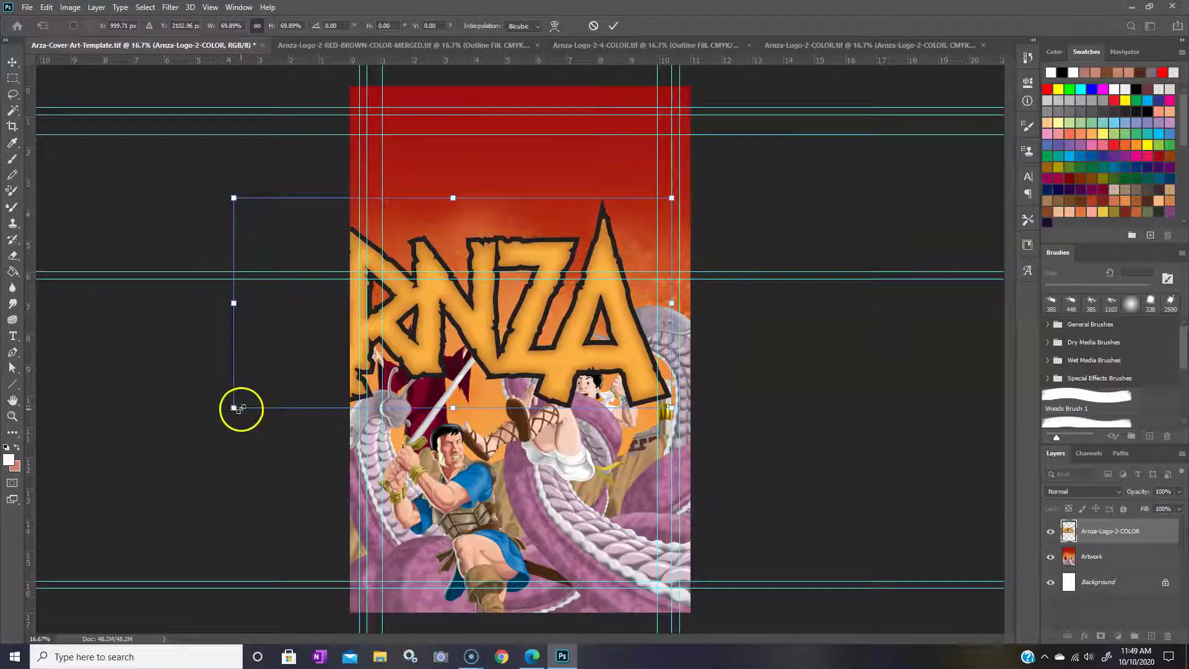
left_click_drag(236, 407, 368, 343)
left_click(535, 224)
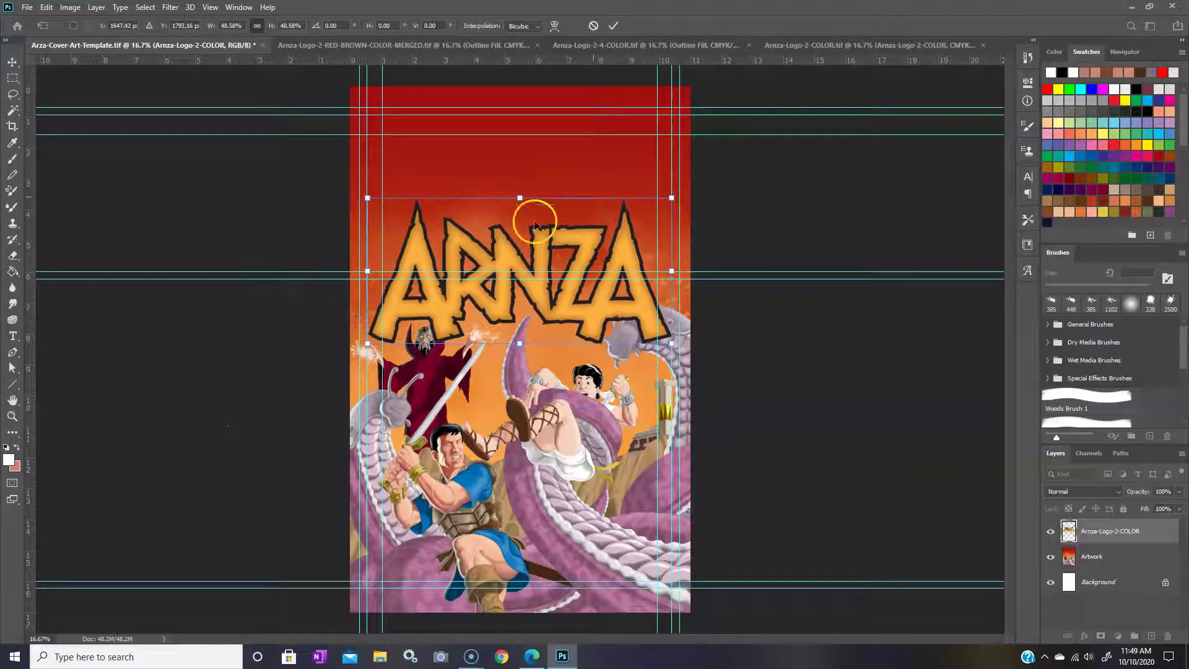
left_click_drag(588, 239, 587, 168)
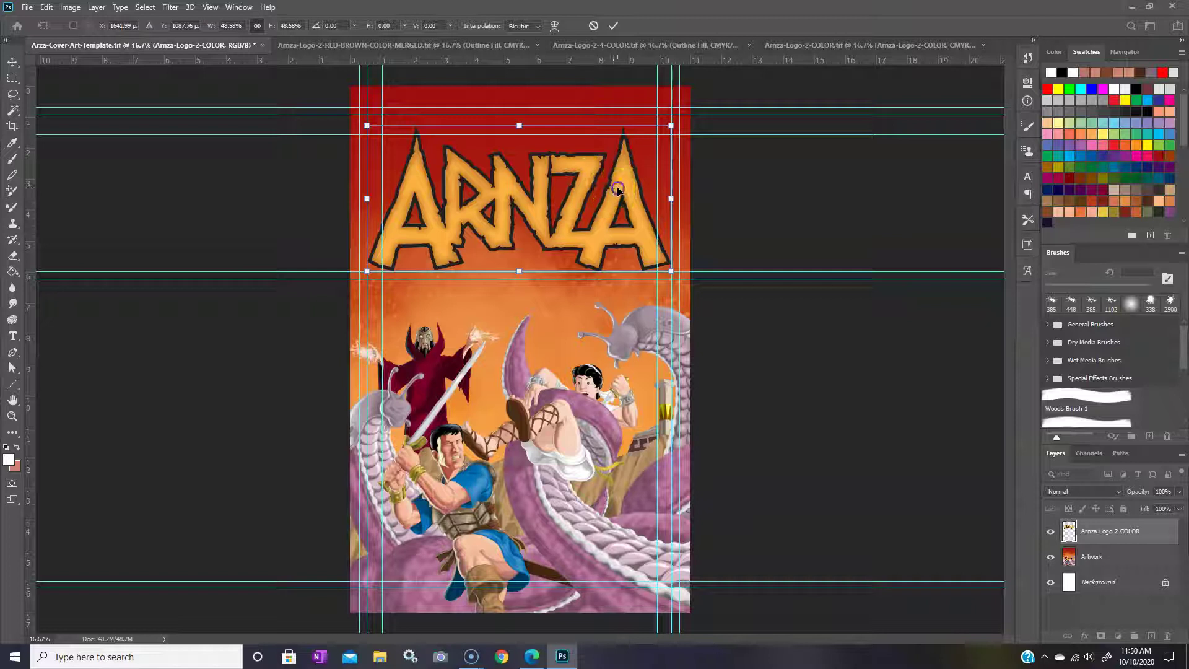
left_click(14, 78)
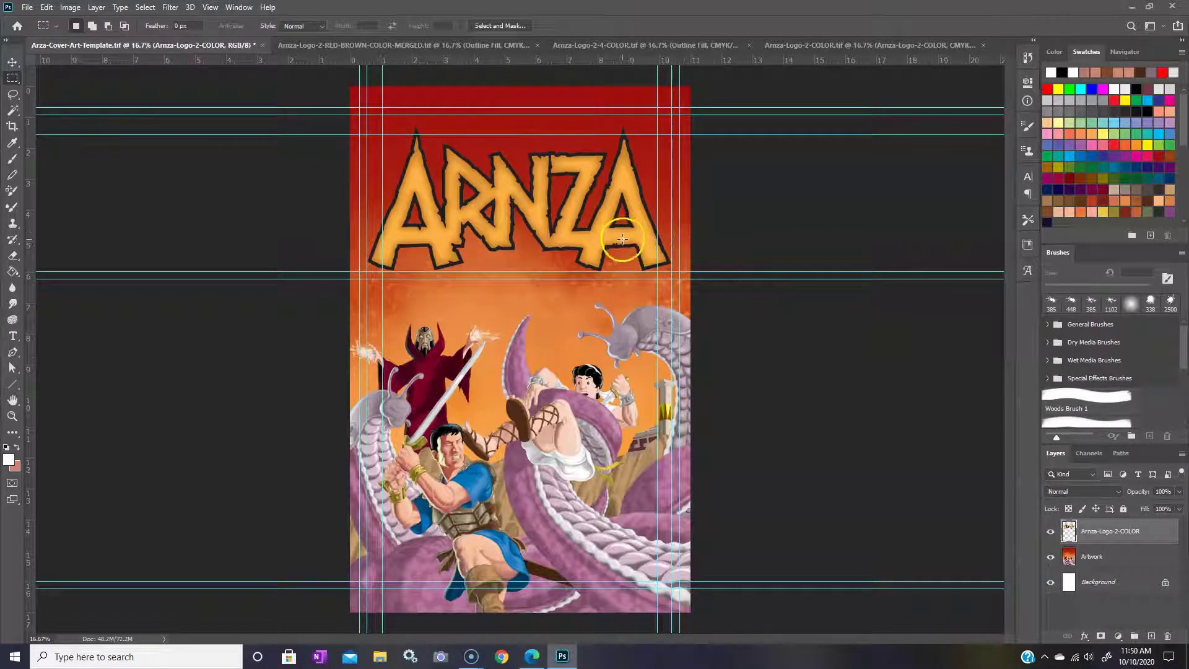
Step: Open the TIFF image "Red House Comics Logo With Price and Issue" from the My Comic Art folder
left_click(10, 61)
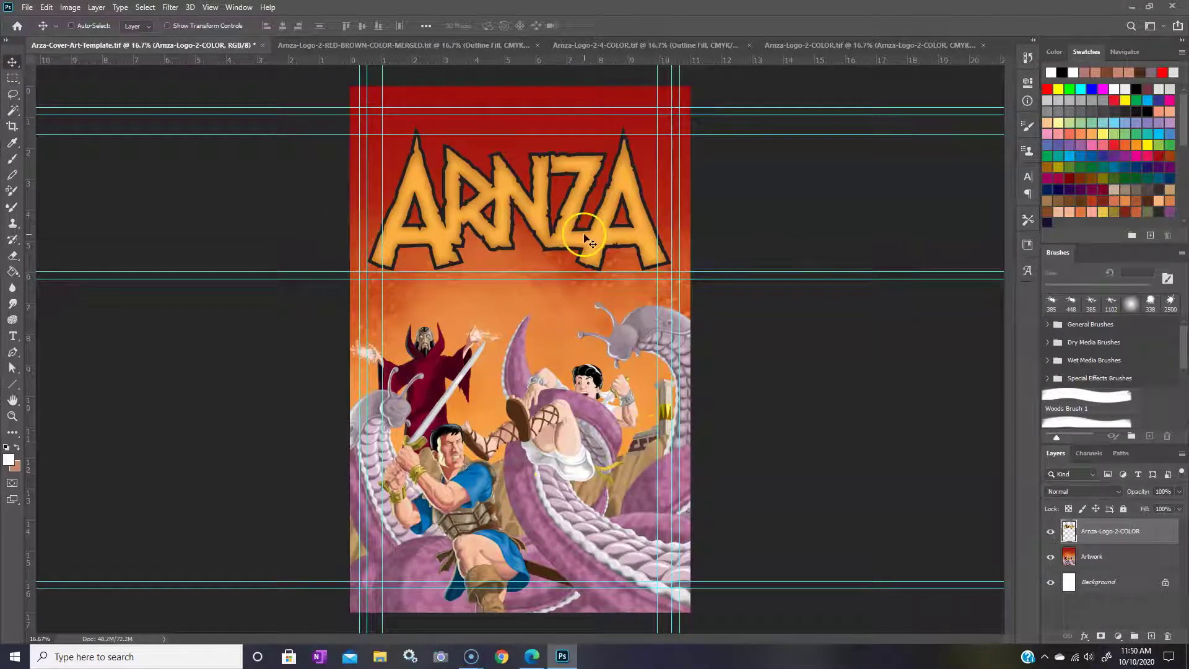
left_click(12, 416)
left_click_drag(527, 325, 687, 303)
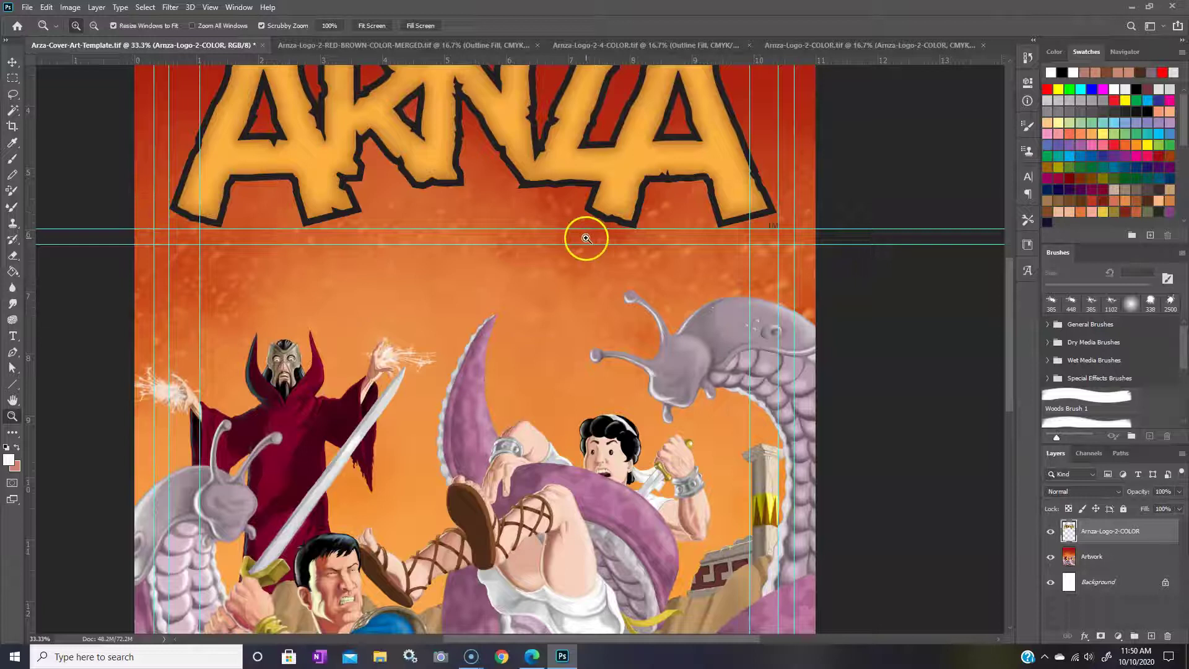
left_click_drag(1009, 366, 1016, 317)
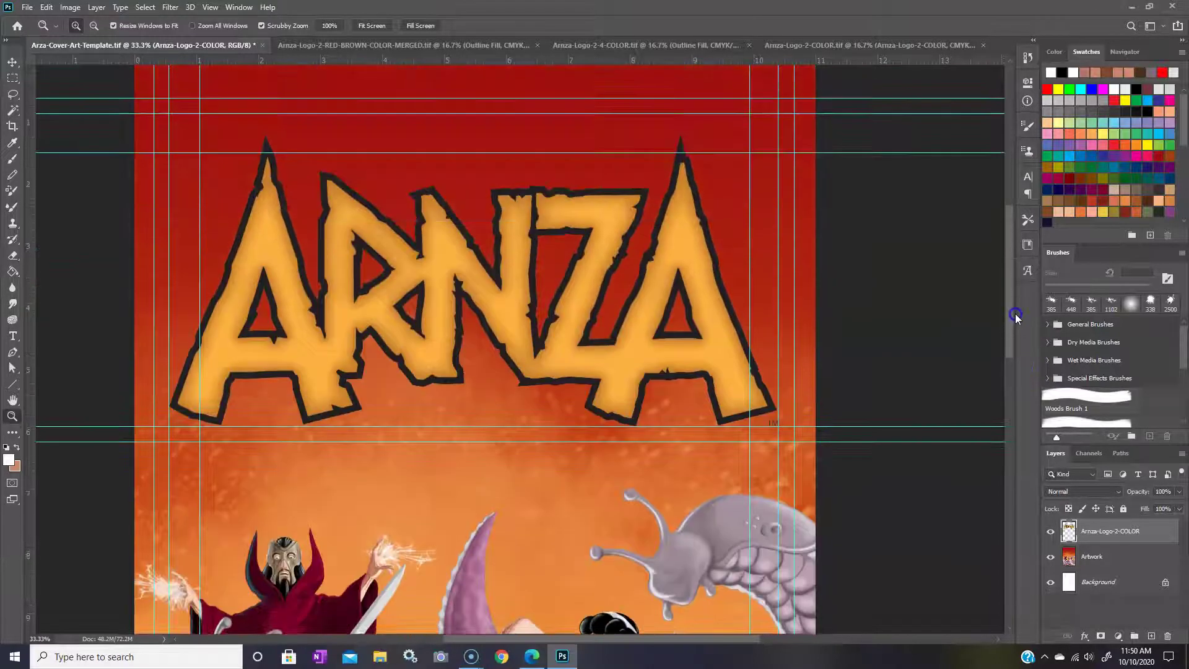
left_click(27, 7)
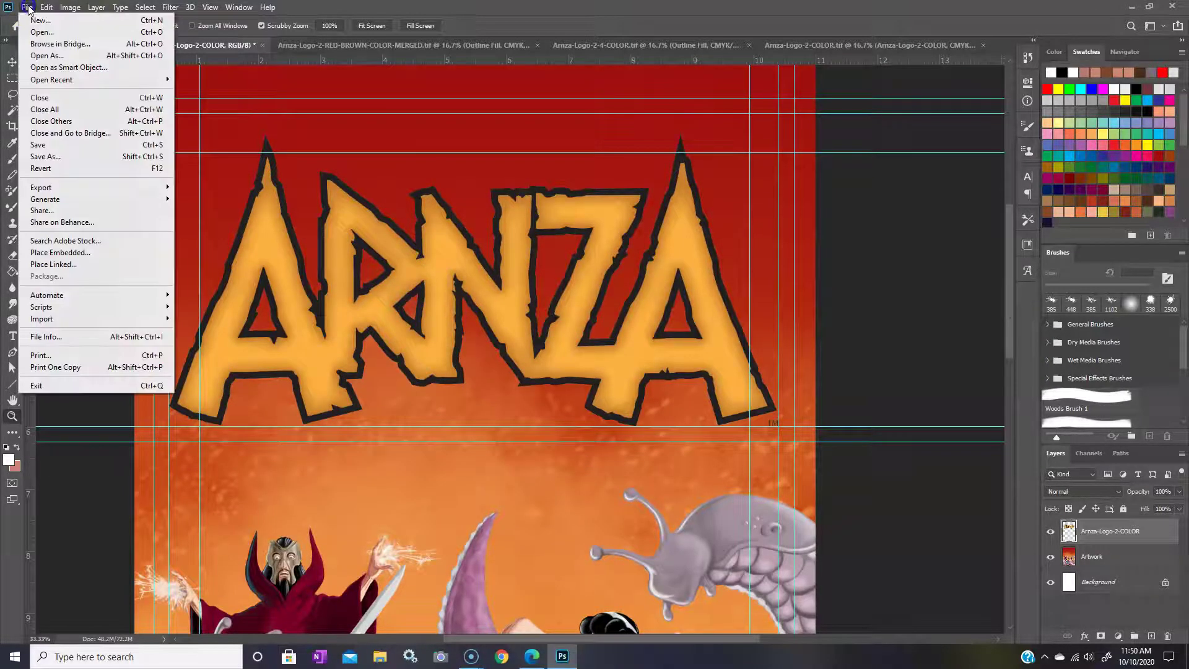
left_click(48, 34)
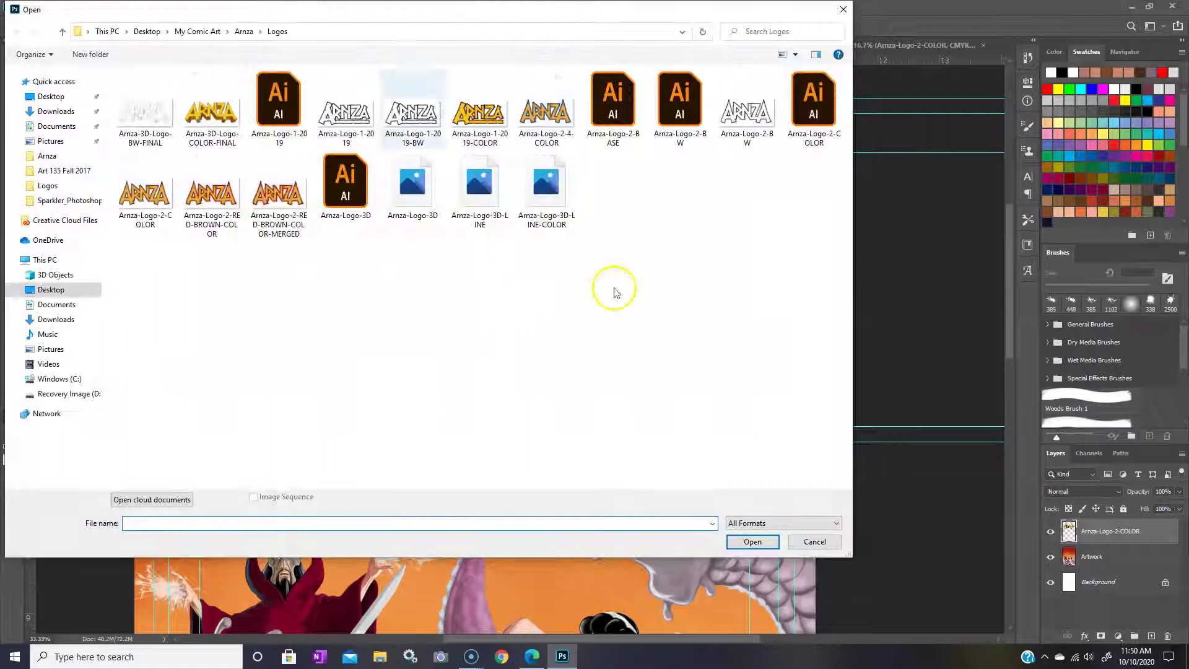
left_click(65, 32)
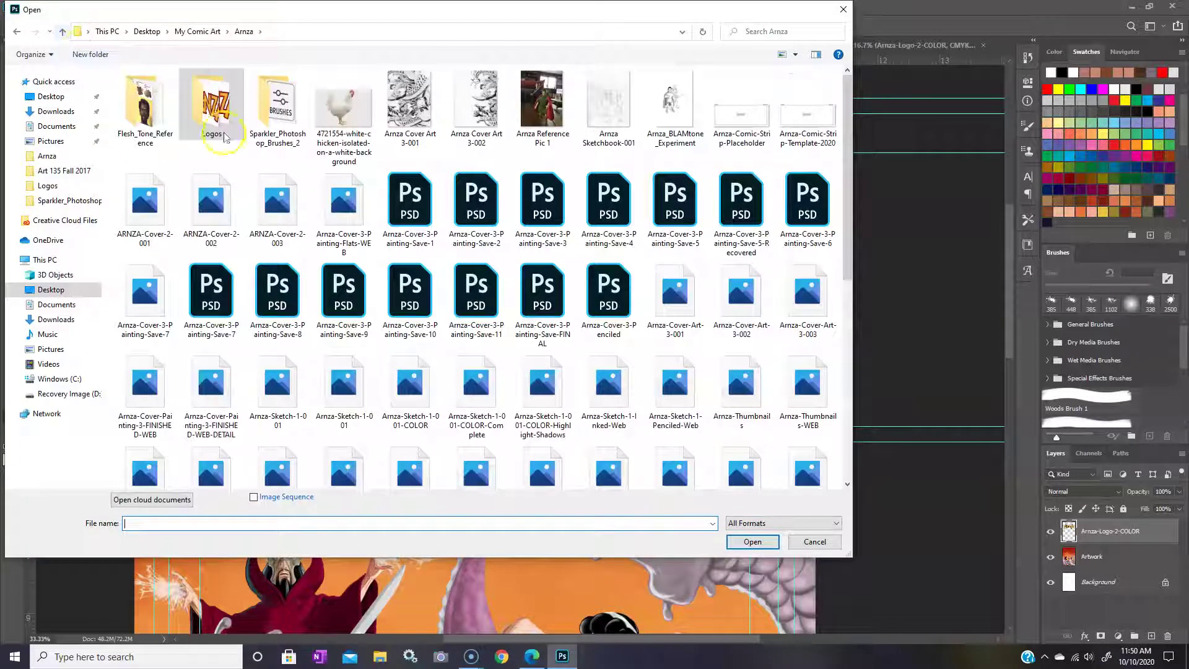
mouse_move(847, 254)
left_mouse_down()
mouse_move(876, 440)
mouse_move(870, 373)
mouse_move(848, 370)
left_mouse_up()
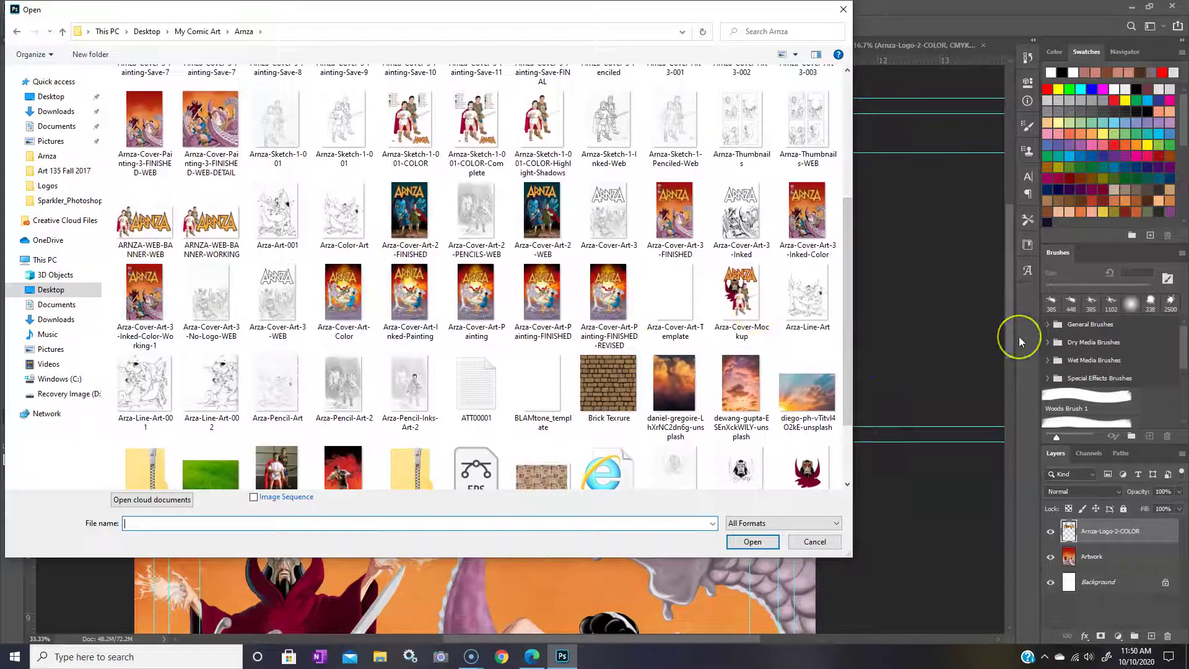
left_click_drag(845, 362, 898, 130)
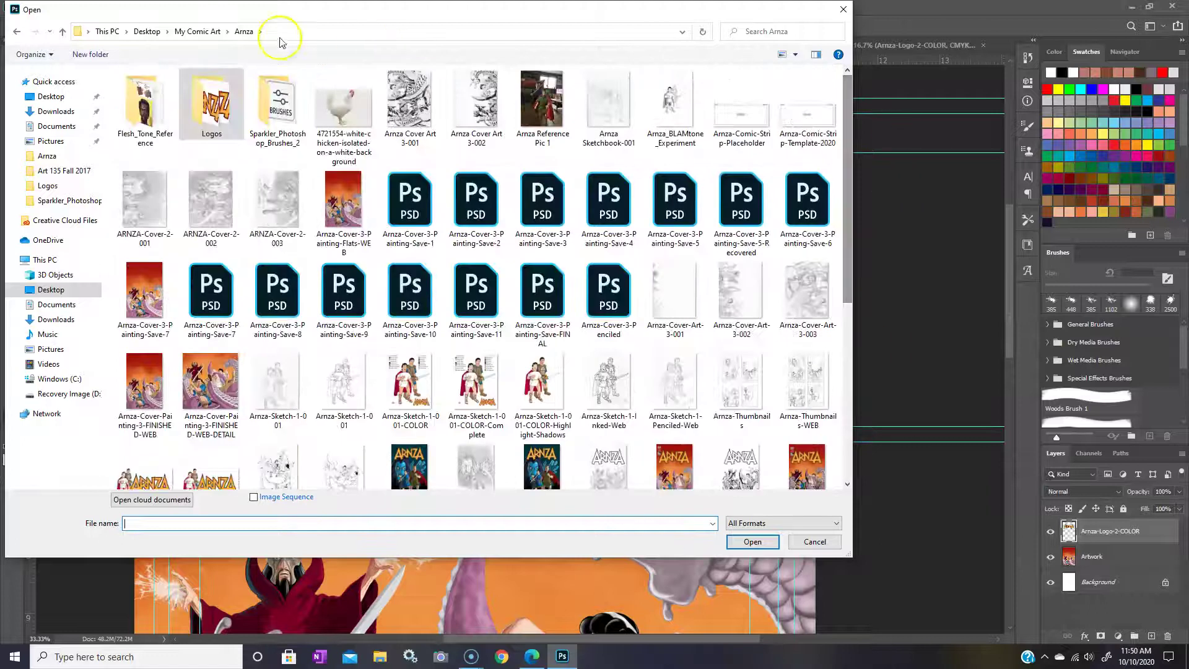
left_click(62, 32)
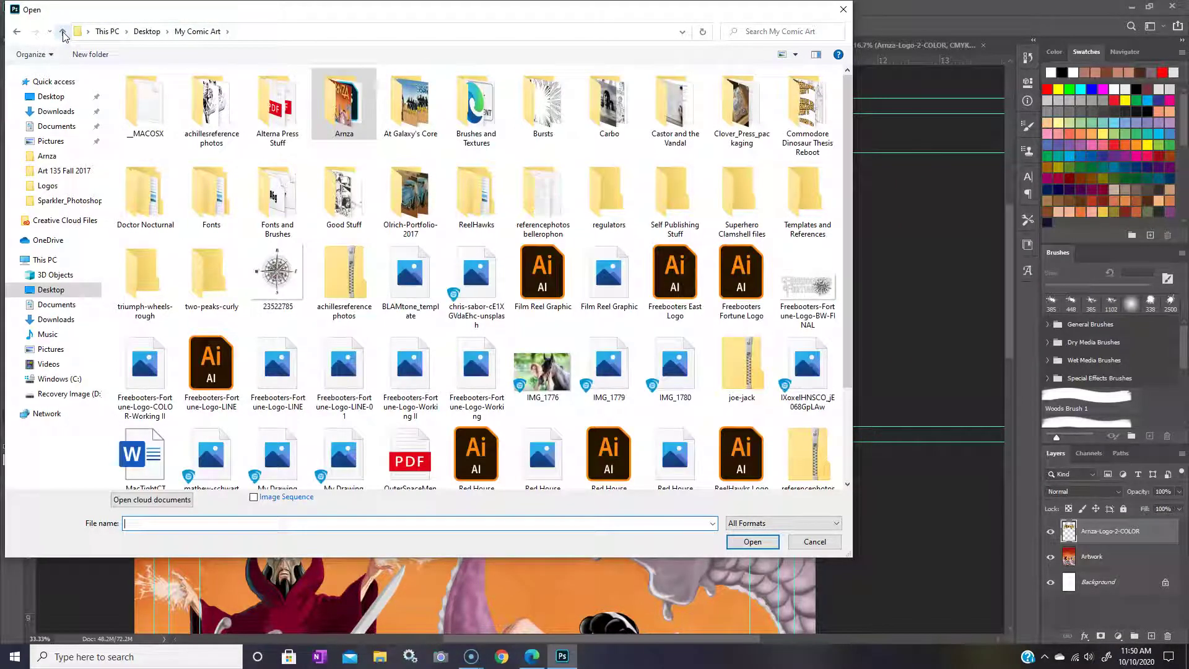
left_click_drag(853, 276, 860, 403)
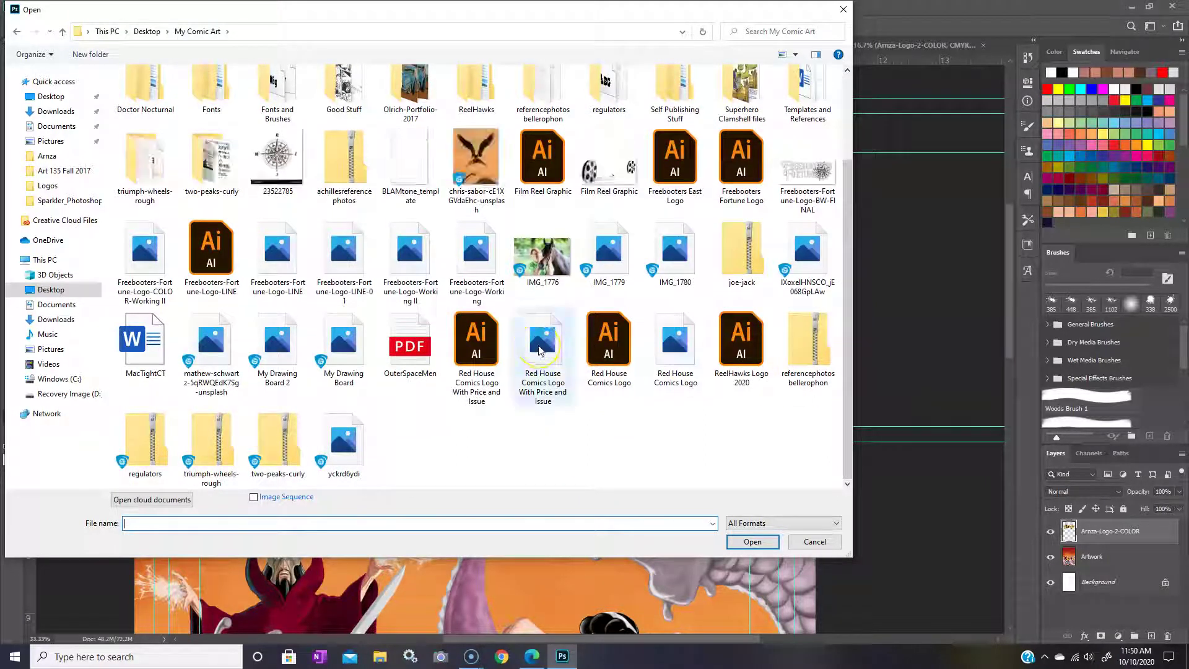
left_click(539, 350)
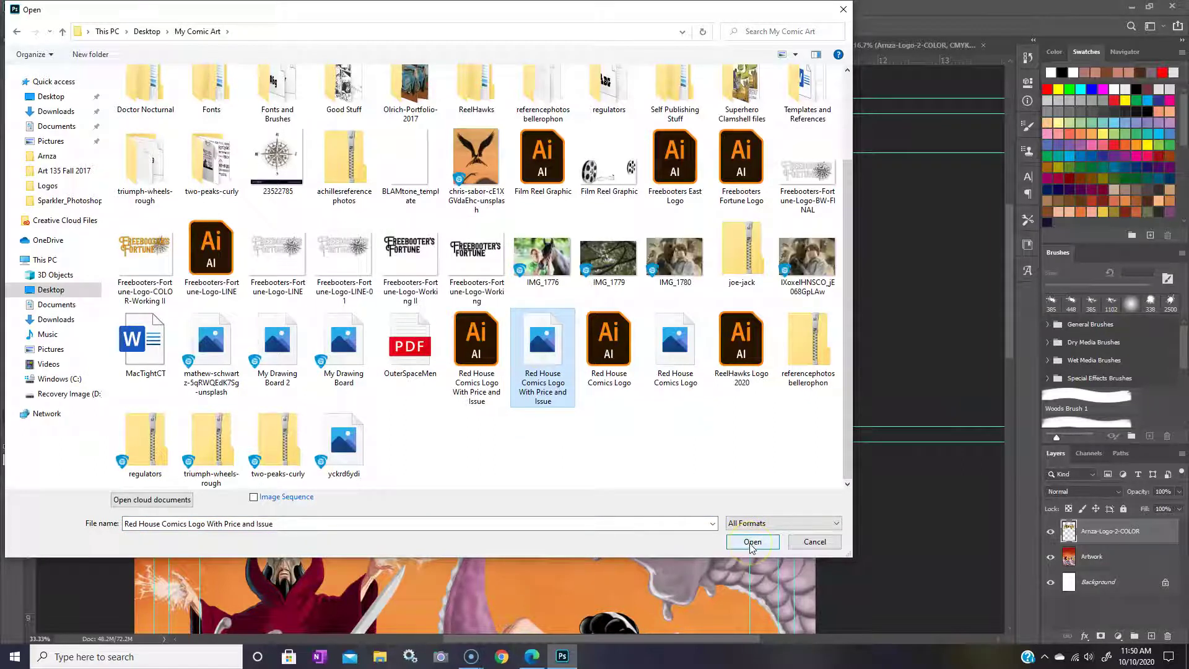
left_click(751, 542)
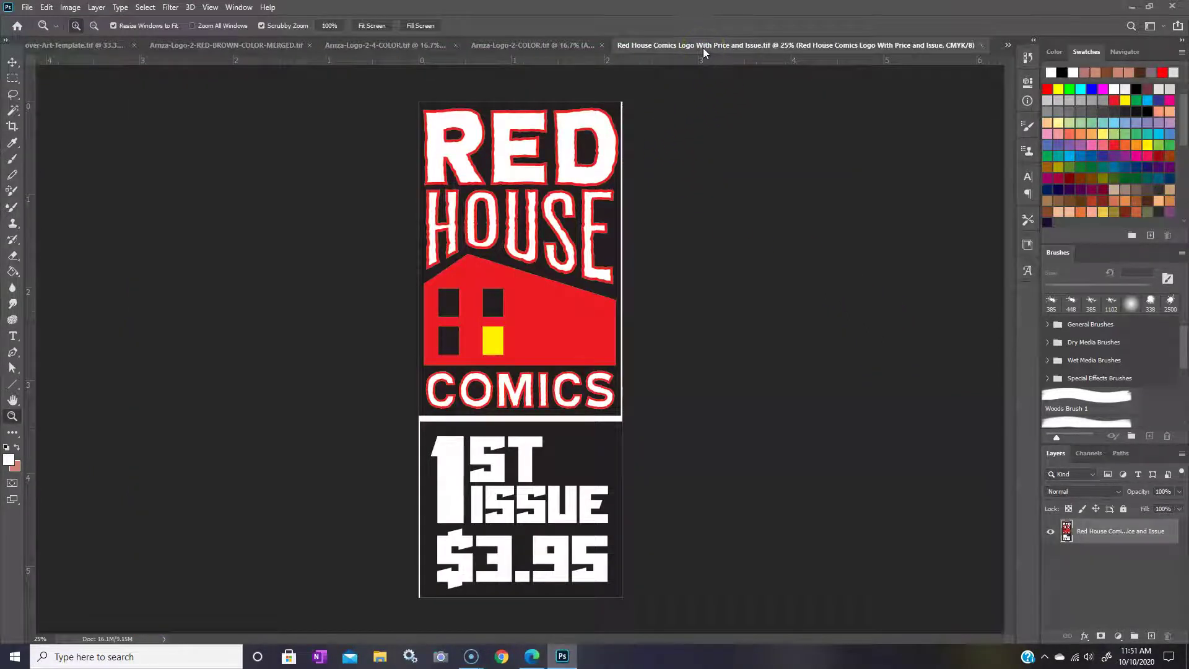
Step: Copy the Red House Comics logo layer into the cover template and close its source document
left_click_drag(720, 43, 750, 134)
left_click_drag(1095, 540, 398, 266)
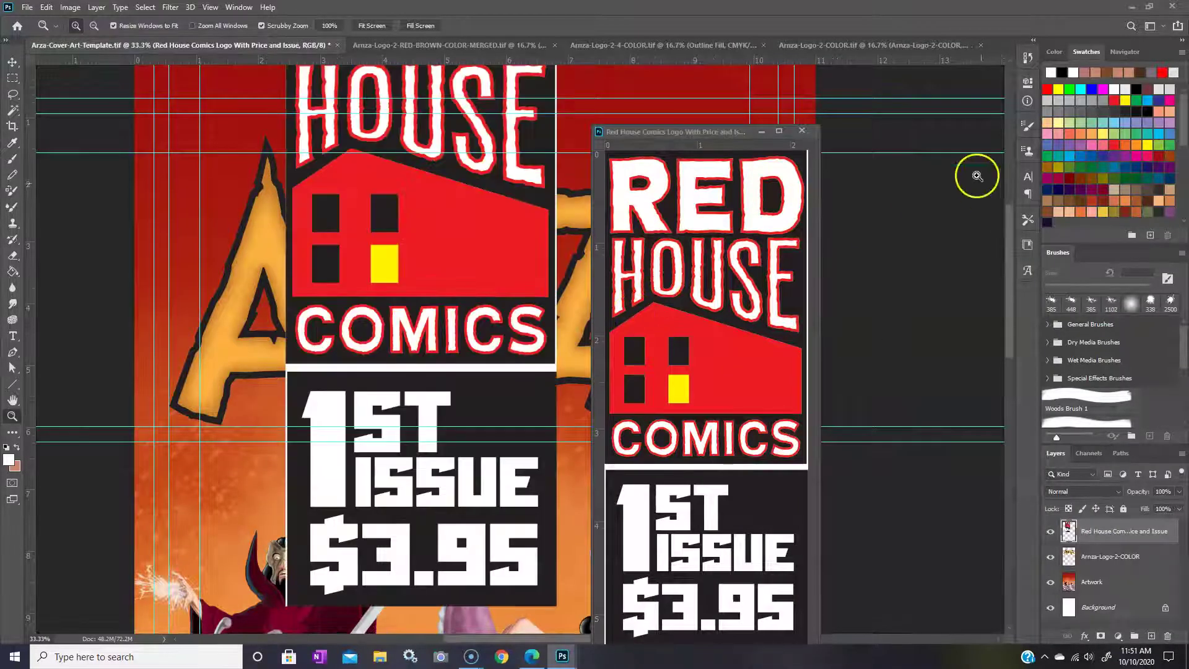
left_click(801, 130)
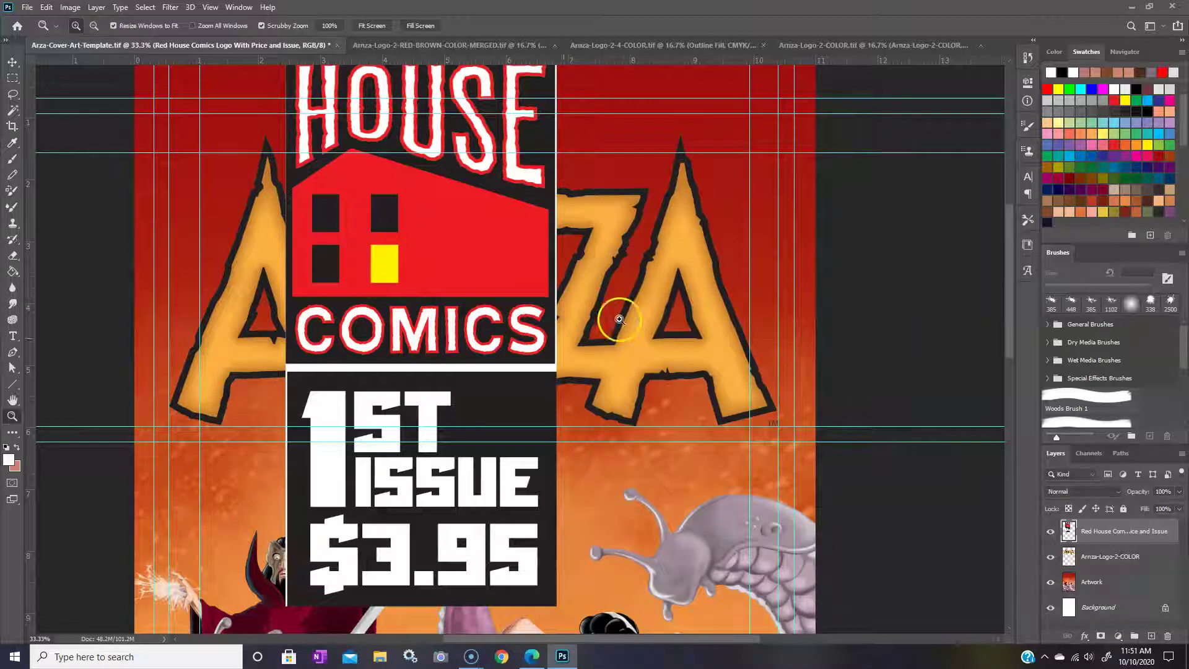
Step: Delete the white strips from the Red House Comics layer with the Magic Wand, deselect, and move the layer beneath the ARNZA logo layer
left_click(12, 110)
left_click(443, 366)
key("Delete")
left_click(146, 7)
left_click(162, 35)
left_click_drag(1113, 536, 1114, 567)
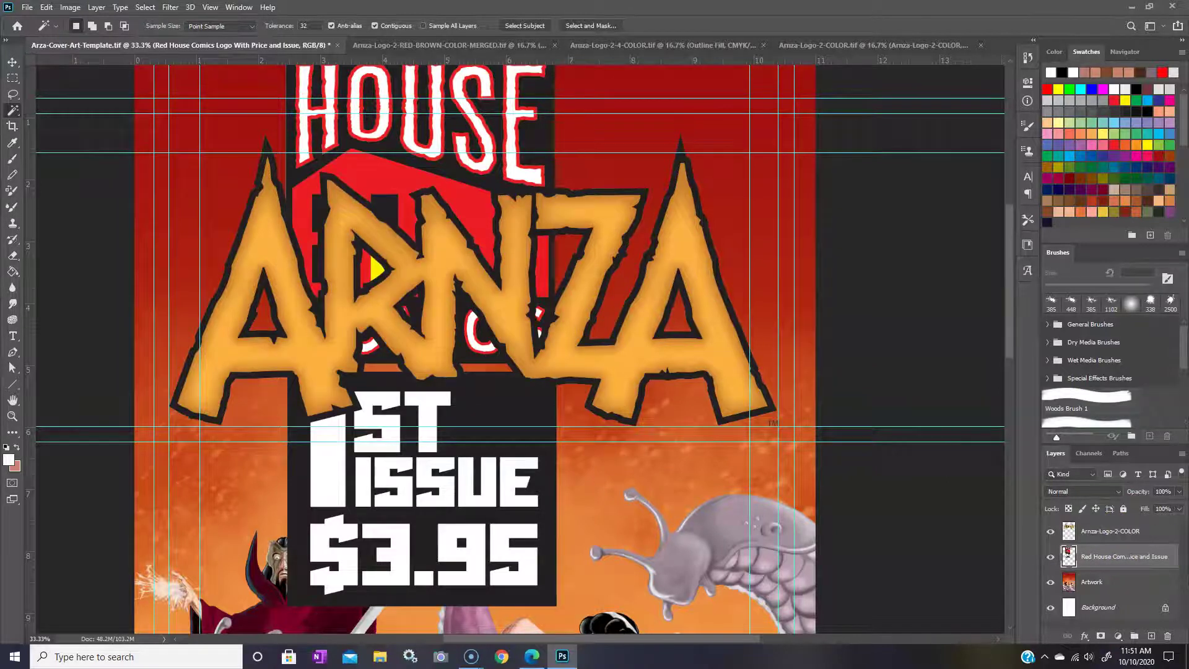
Step: Scale the Red House Comics logo to about 27.5%, position it at the outer guides' upper-left corner on the cover, and apply the transform
left_click(45, 8)
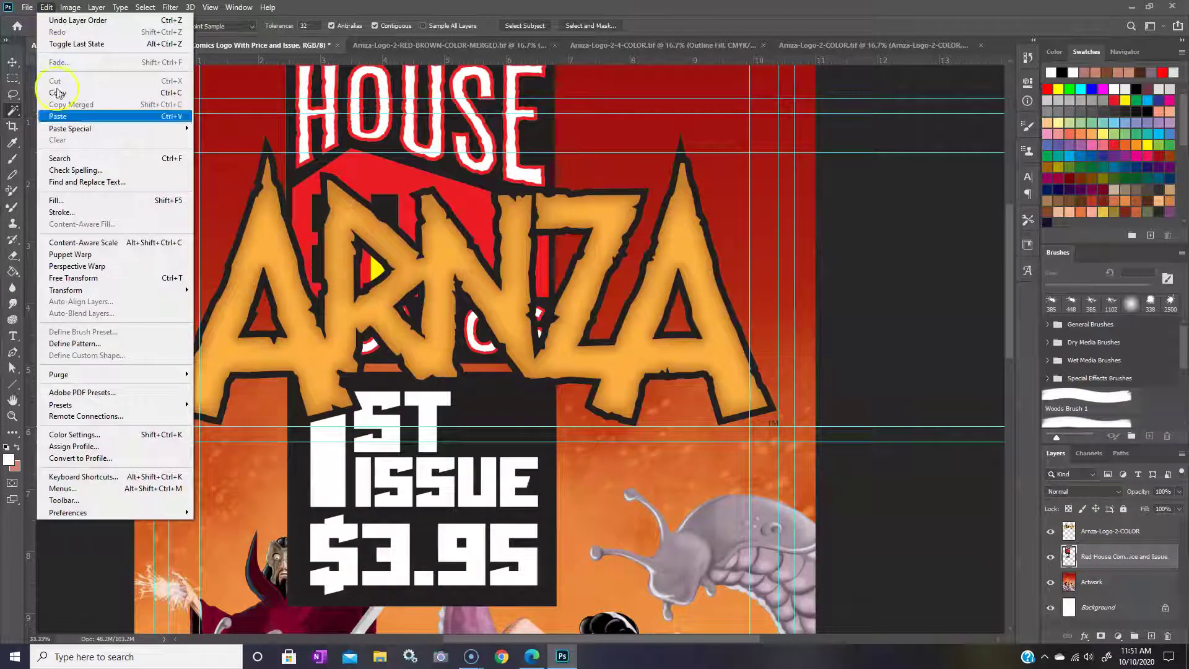
left_click(96, 282)
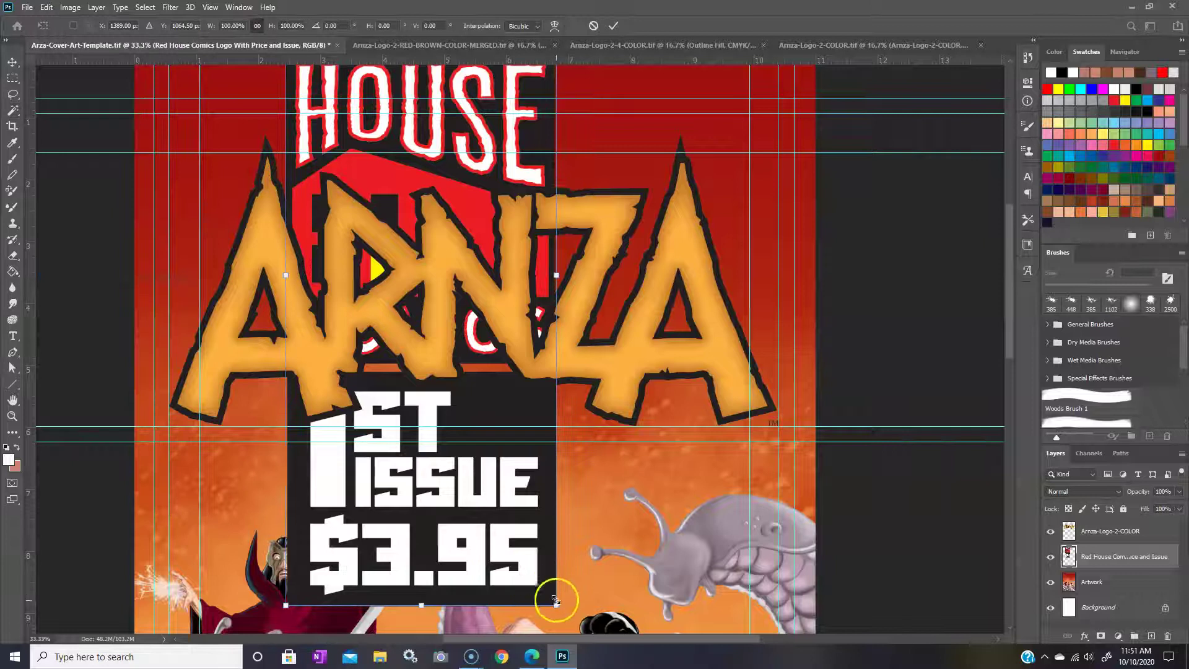
left_click_drag(556, 603, 303, 236)
left_click_drag(340, 132, 210, 284)
left_click_drag(259, 354, 229, 280)
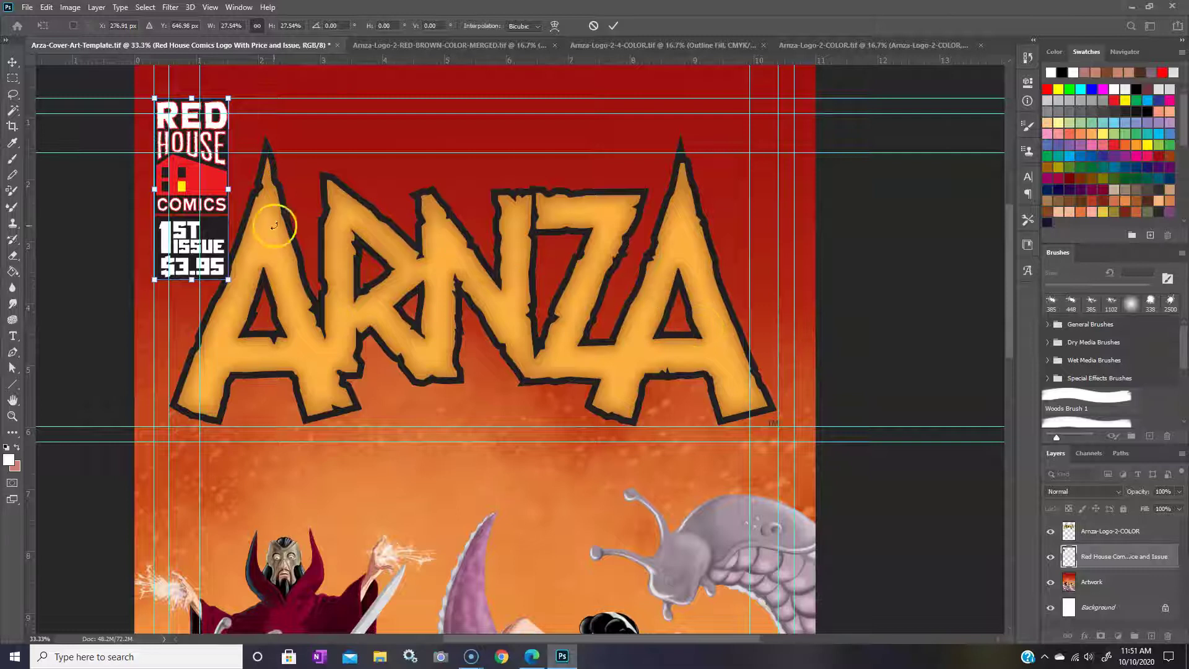
left_click(13, 61)
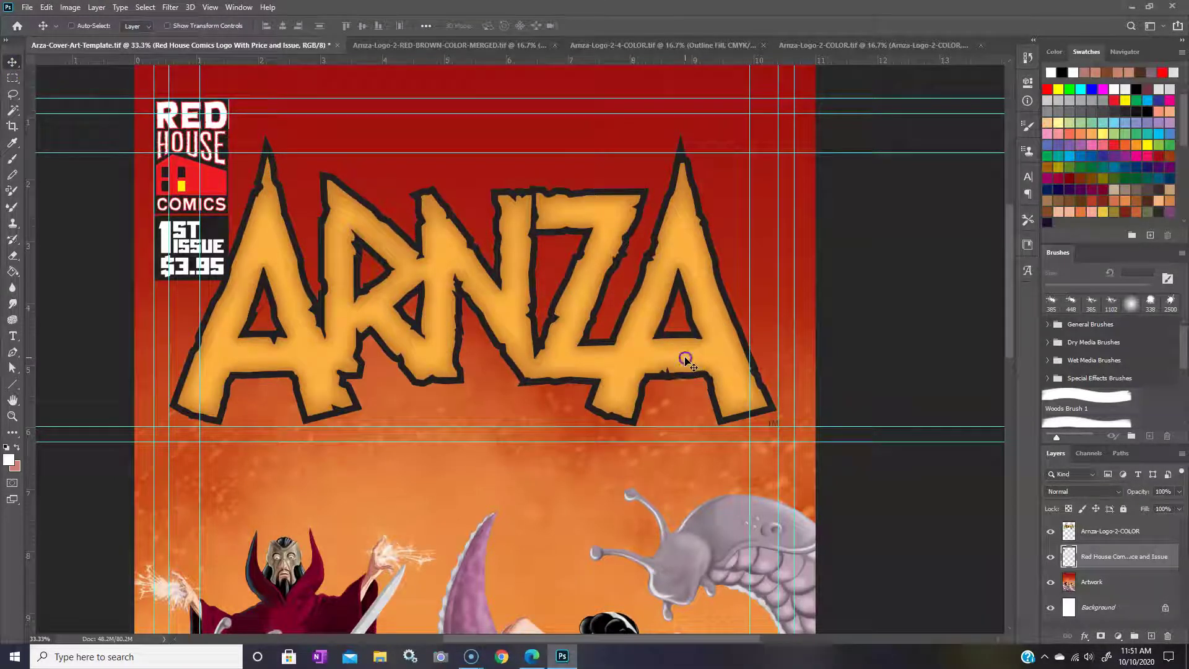
Step: Move the ARNZA logo layer down about 0.25 in so its lower edge meets the guides above the figures
left_click_drag(687, 359, 684, 358)
key("ctrl+minus")
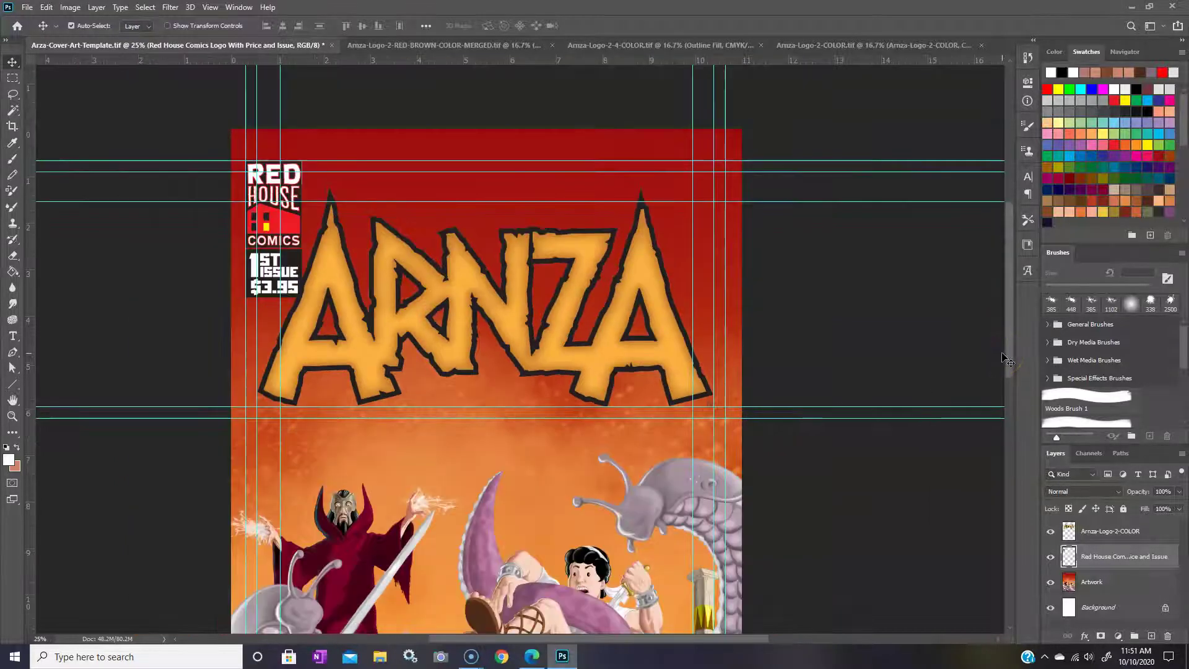
key("ctrl+minus")
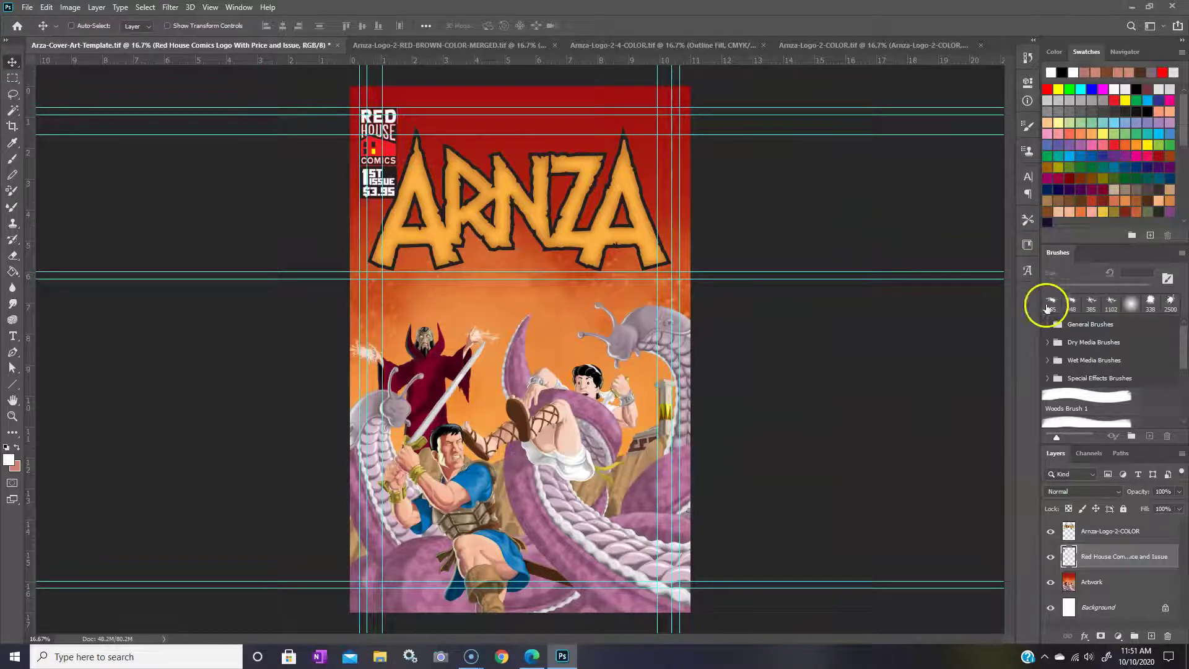
left_click(1118, 533)
left_click_drag(543, 203, 545, 210)
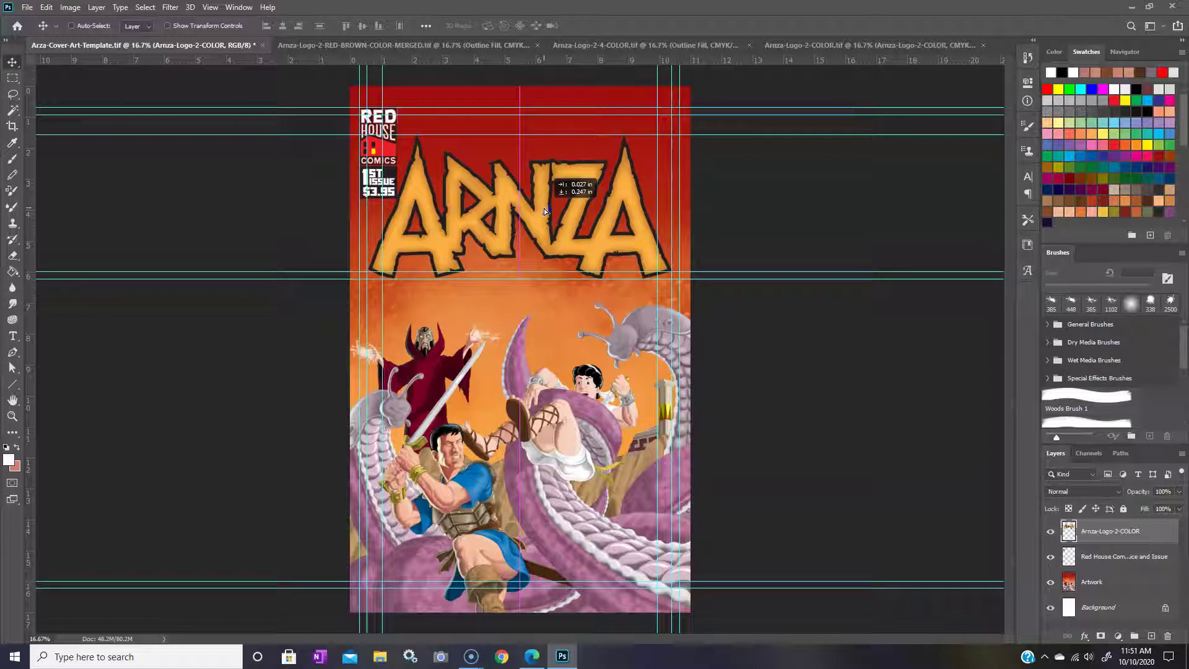
left_click_drag(544, 211, 545, 211)
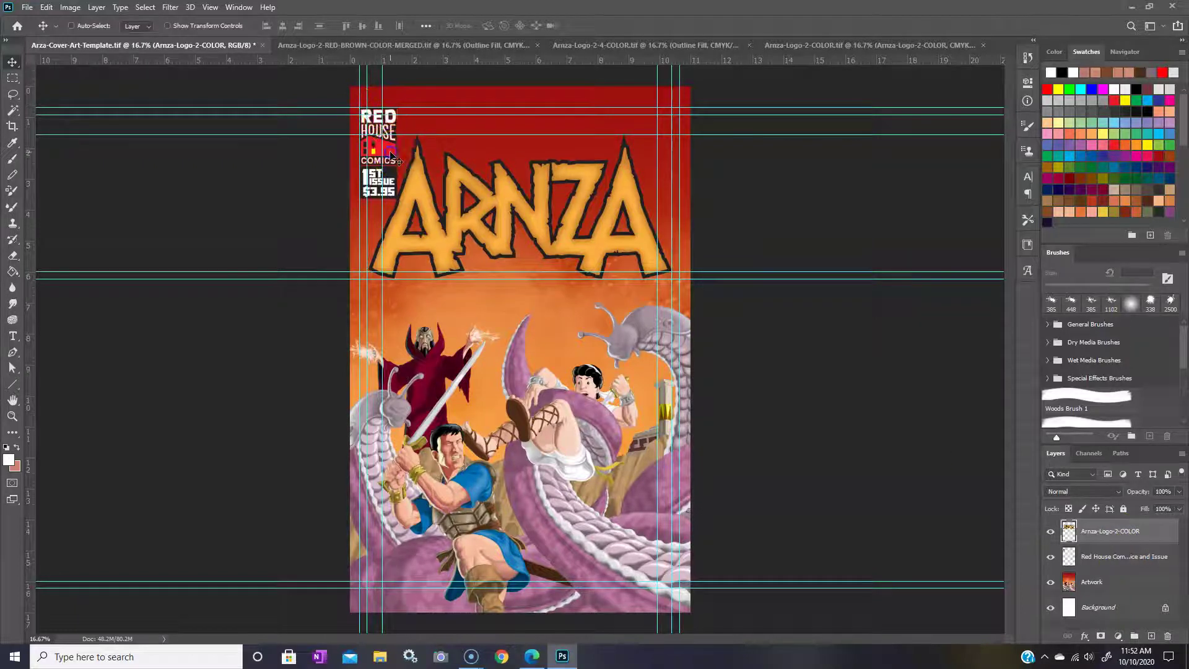
Step: Try to move the Red House Comics logo about 0.23 in right and 0.25 in down to the inner guides
left_click(1145, 556)
left_click_drag(397, 160, 403, 167)
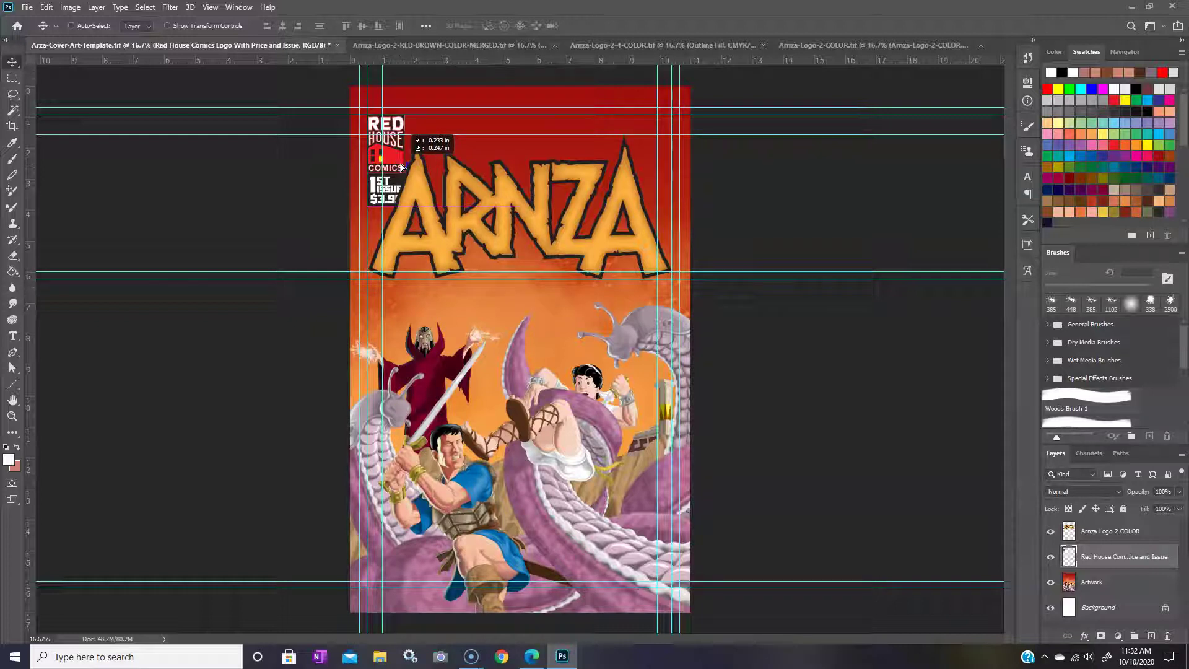
left_click_drag(402, 166, 395, 159)
left_click(741, 243)
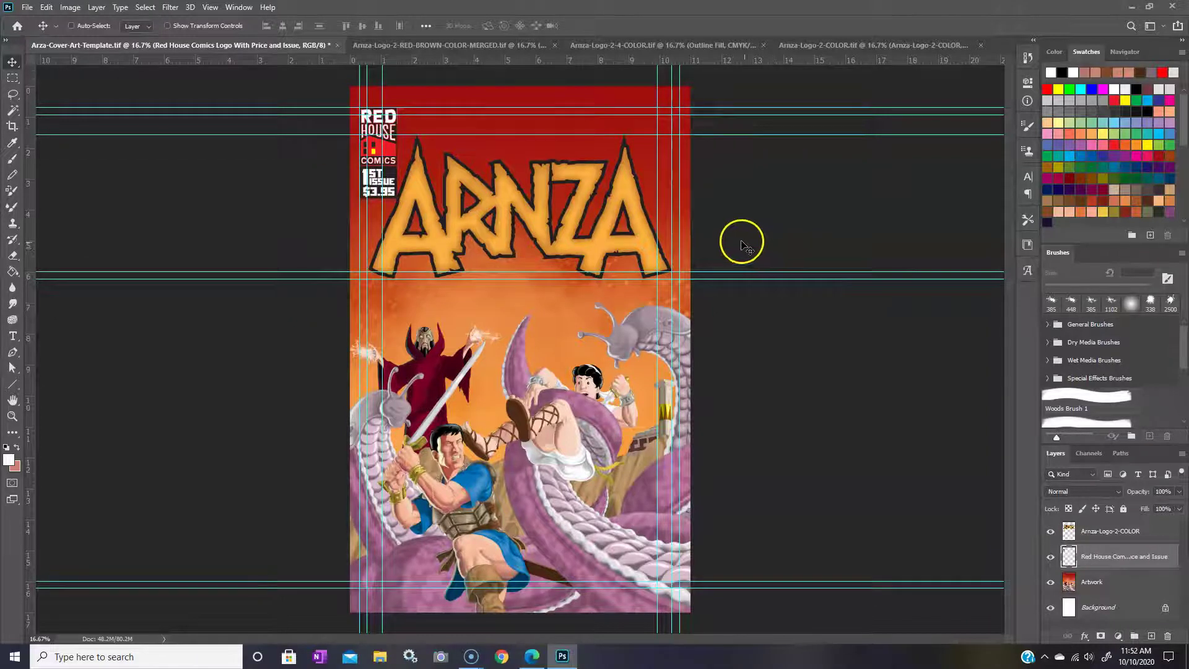
left_click(387, 163)
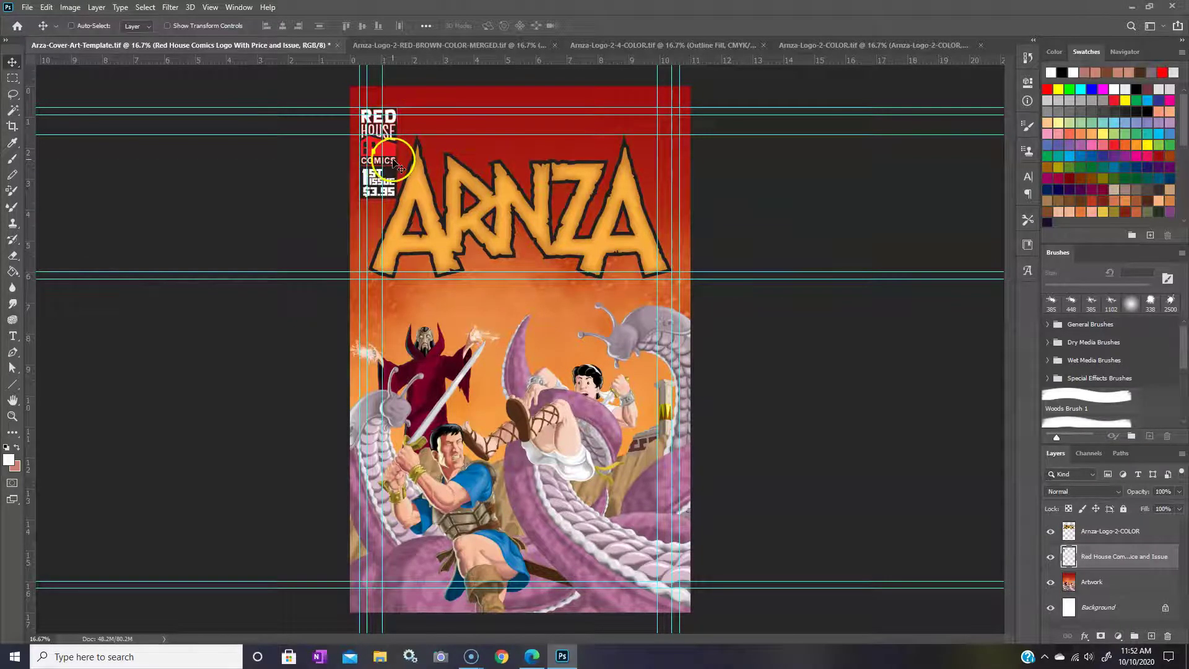
Step: Nudge the Red House Comics logo slightly right and down so its corner sits between the outer and inner guides
left_click_drag(393, 160, 395, 164)
key("Right")
key("Right")
key("Right")
key("Right")
key("Down")
key("Down")
key("Down")
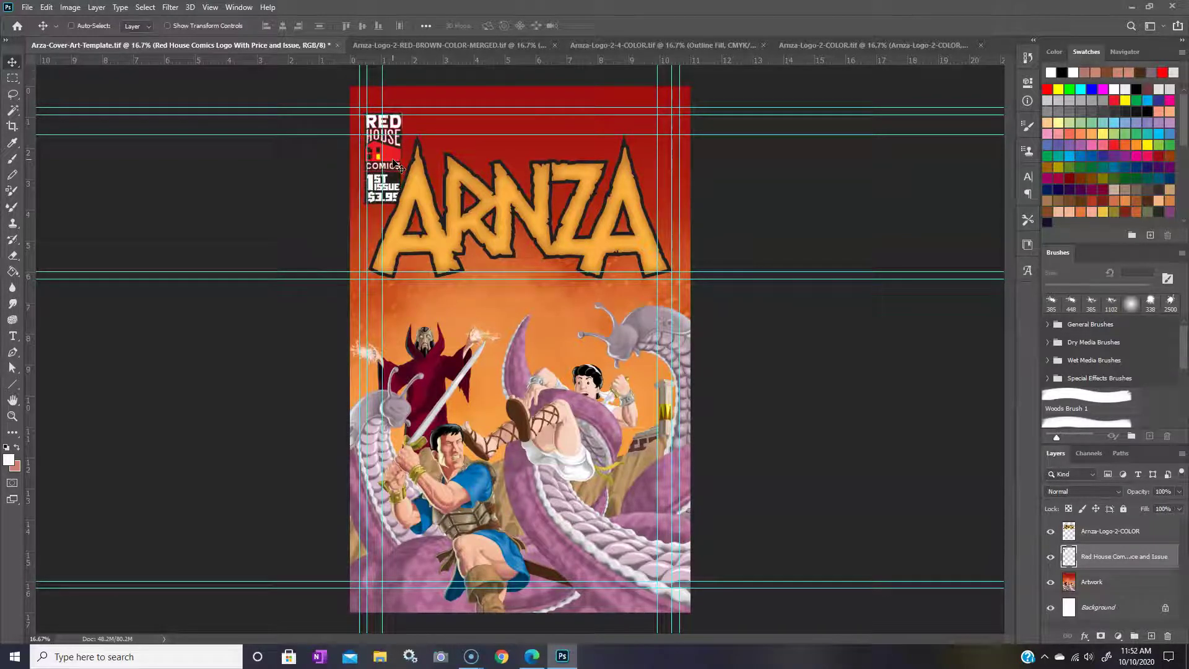
key("Left")
key("Left")
key("Left")
key("Left")
key("Up")
key("Up")
key("Up")
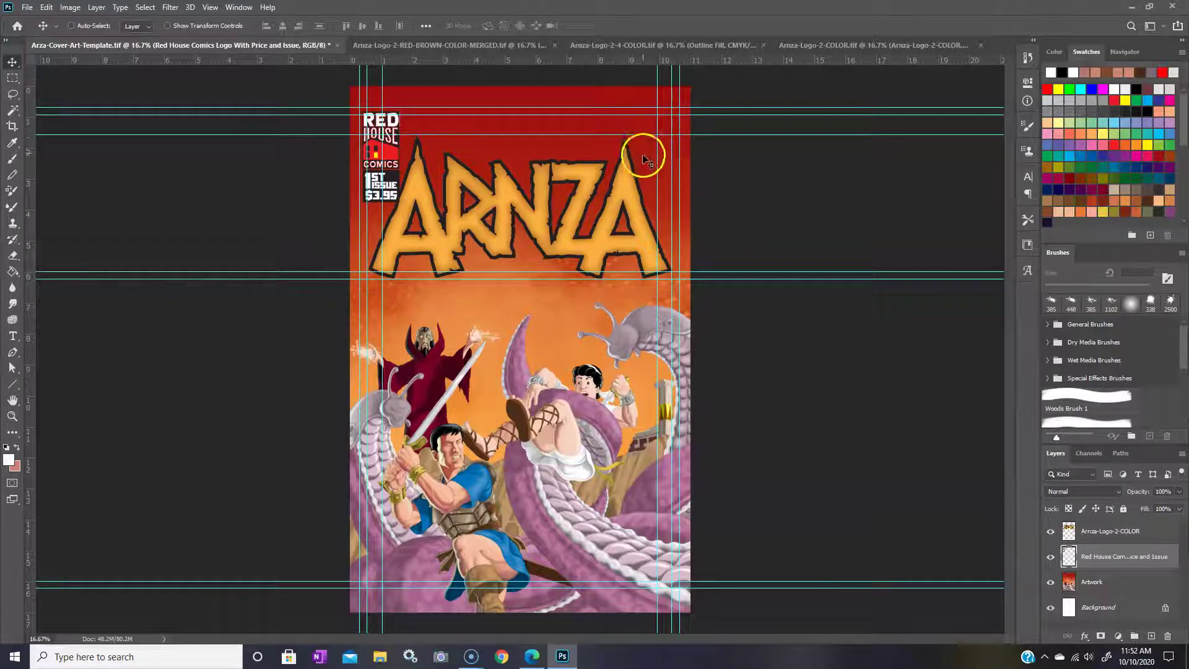
Step: Save the cover as a new layered TIFF named Arza-Cover-Painting-3-Composite in the Arnza folder, accepting the TIFF options
left_click(12, 77)
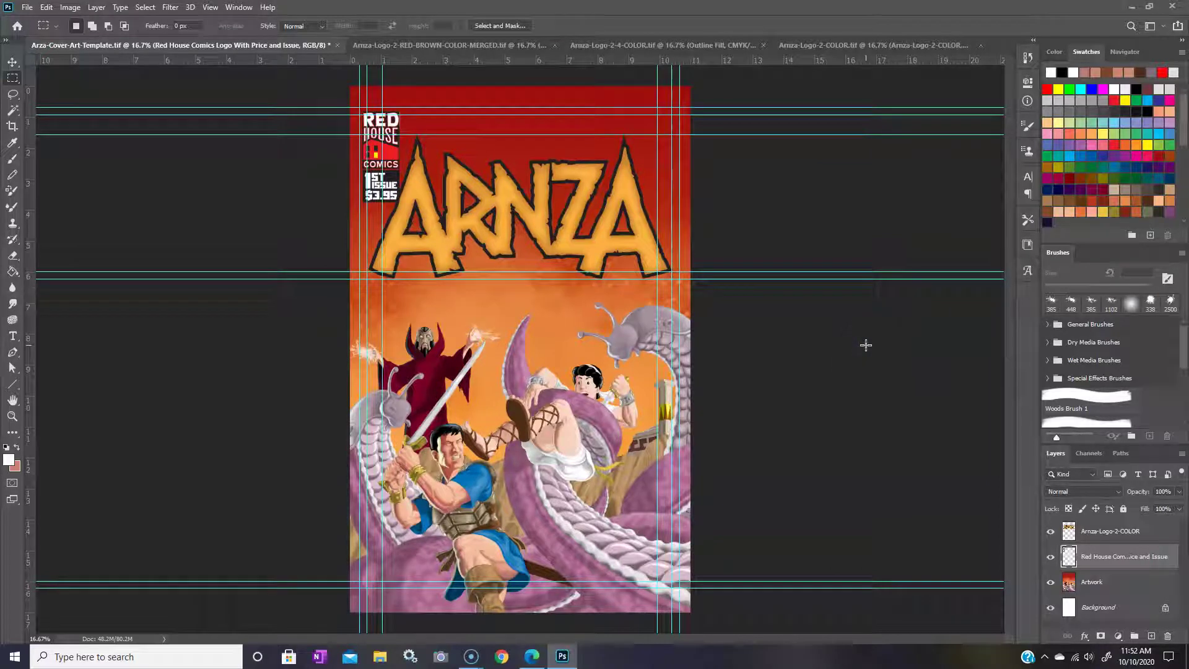
key("ctrl+s")
left_click(24, 9)
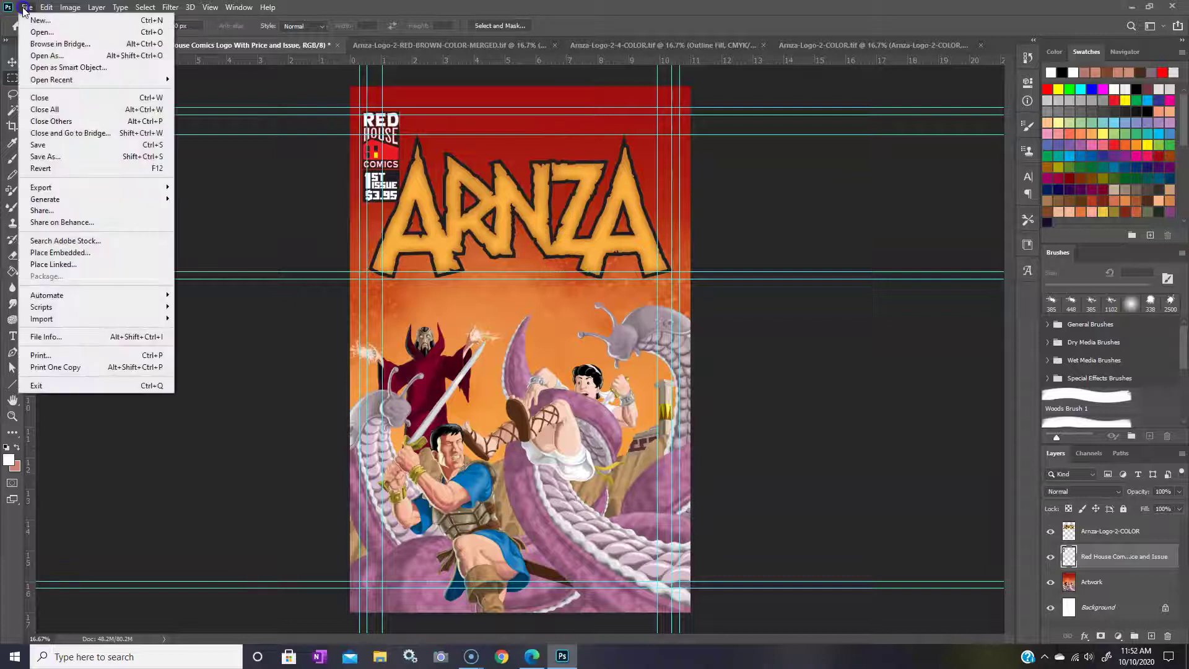
left_click(68, 158)
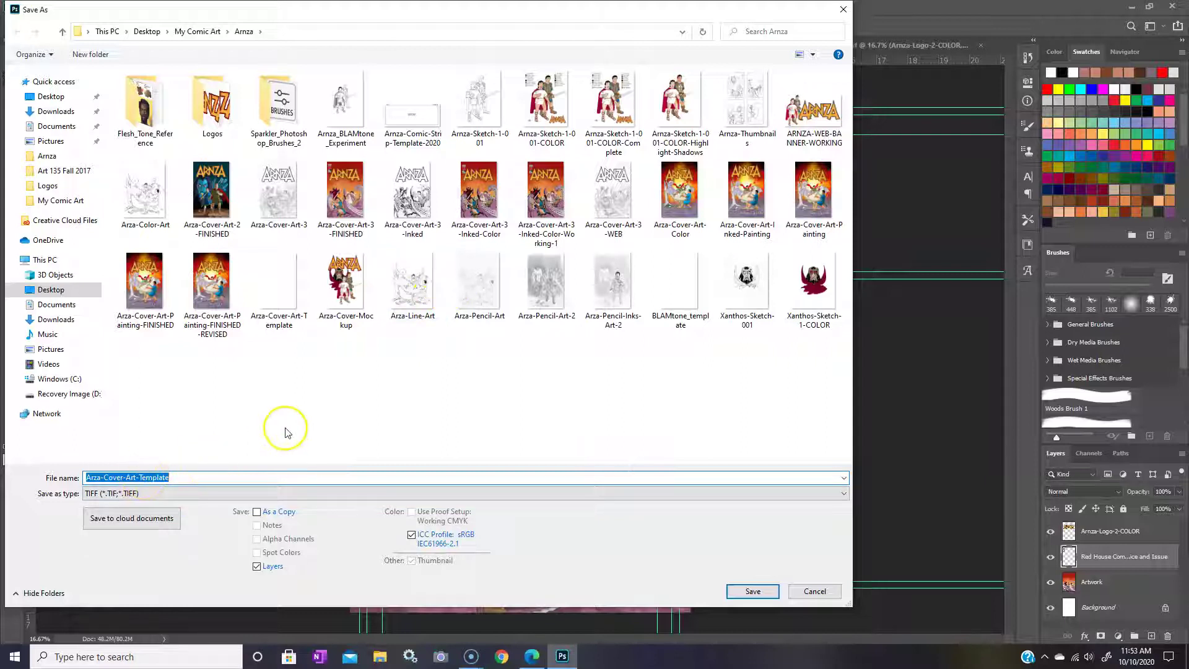
left_click_drag(126, 478, 147, 477)
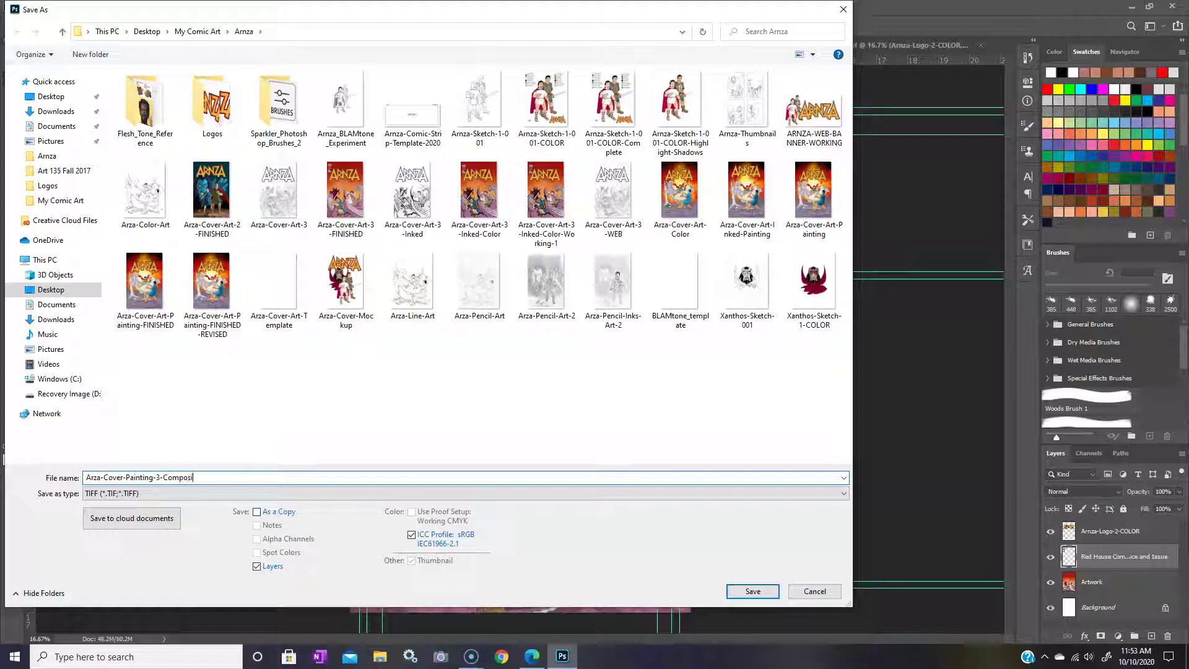
left_click(752, 592)
left_click(745, 165)
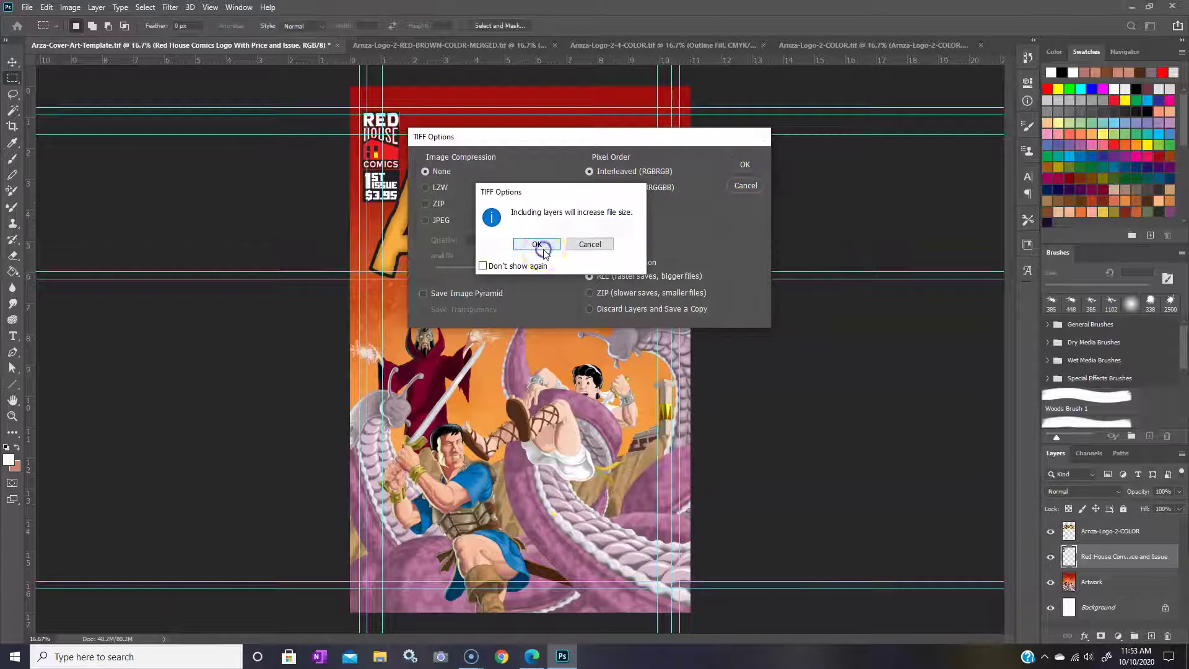
left_click(538, 245)
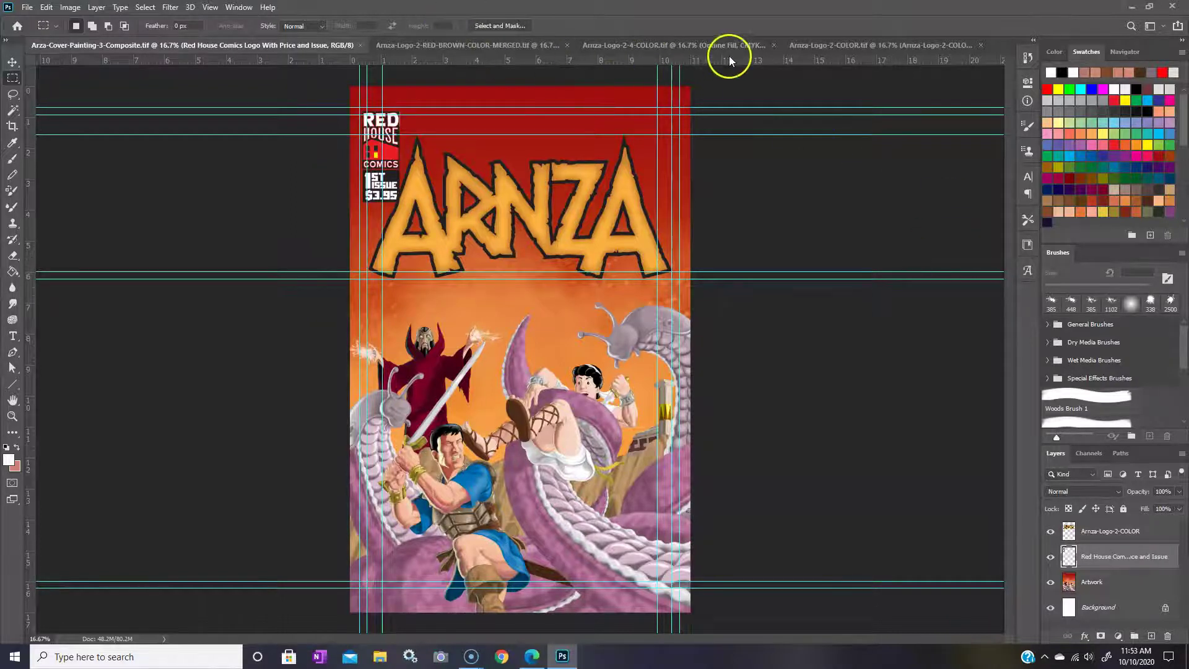
Step: Close the three ARNZA logo documents, saving the changes to Arnza-Logo-2-4-COLOR and leaving the composite cover open
left_click(979, 45)
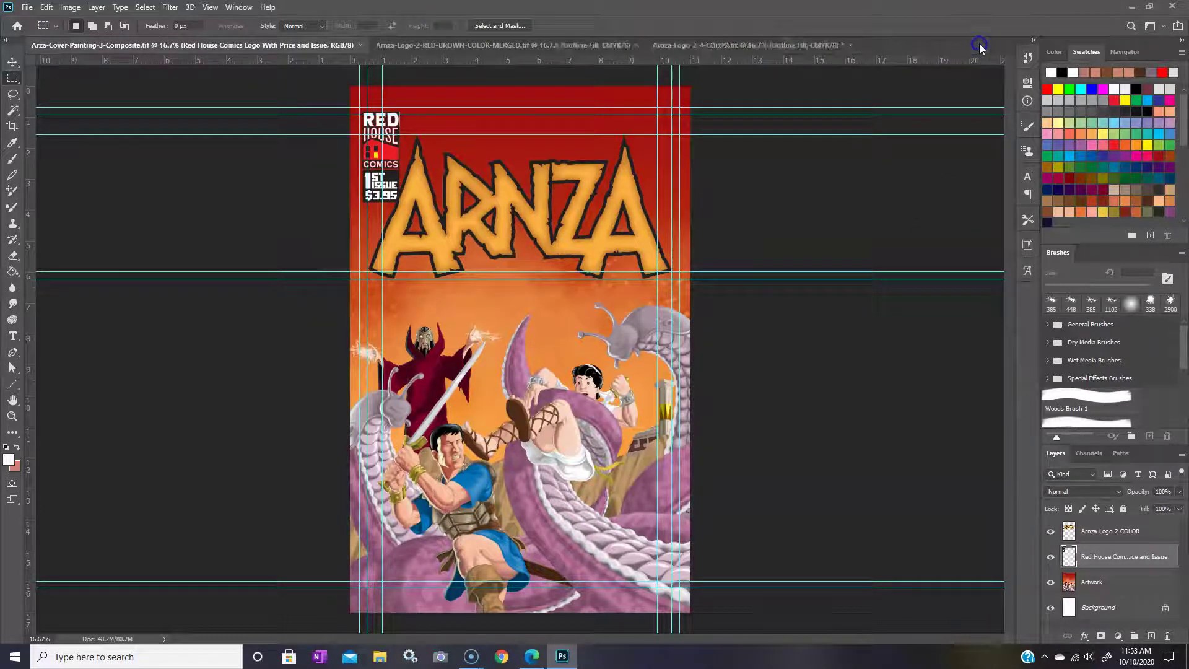
left_click(850, 45)
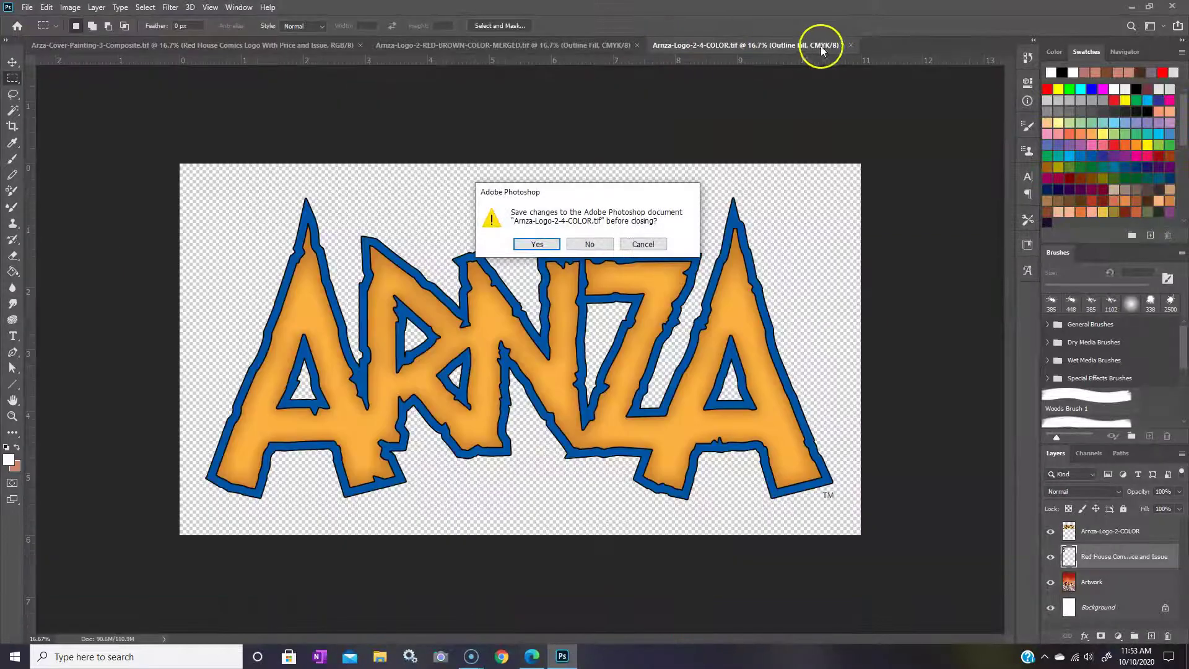
left_click(536, 244)
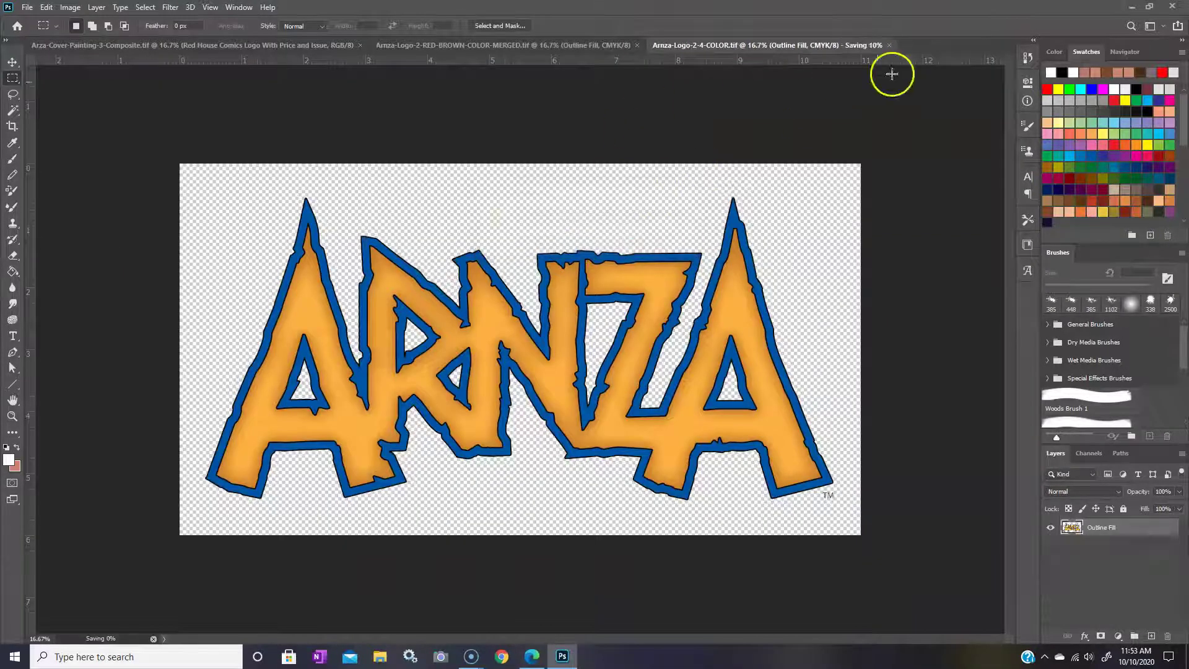
left_click(640, 46)
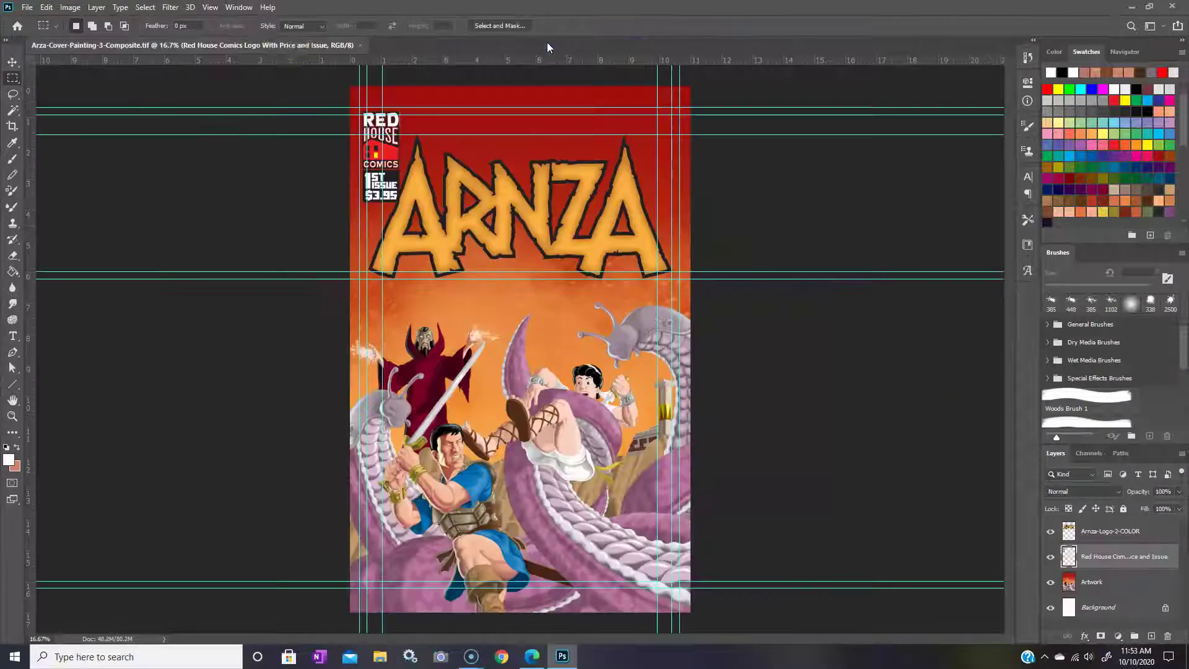
left_click(815, 248)
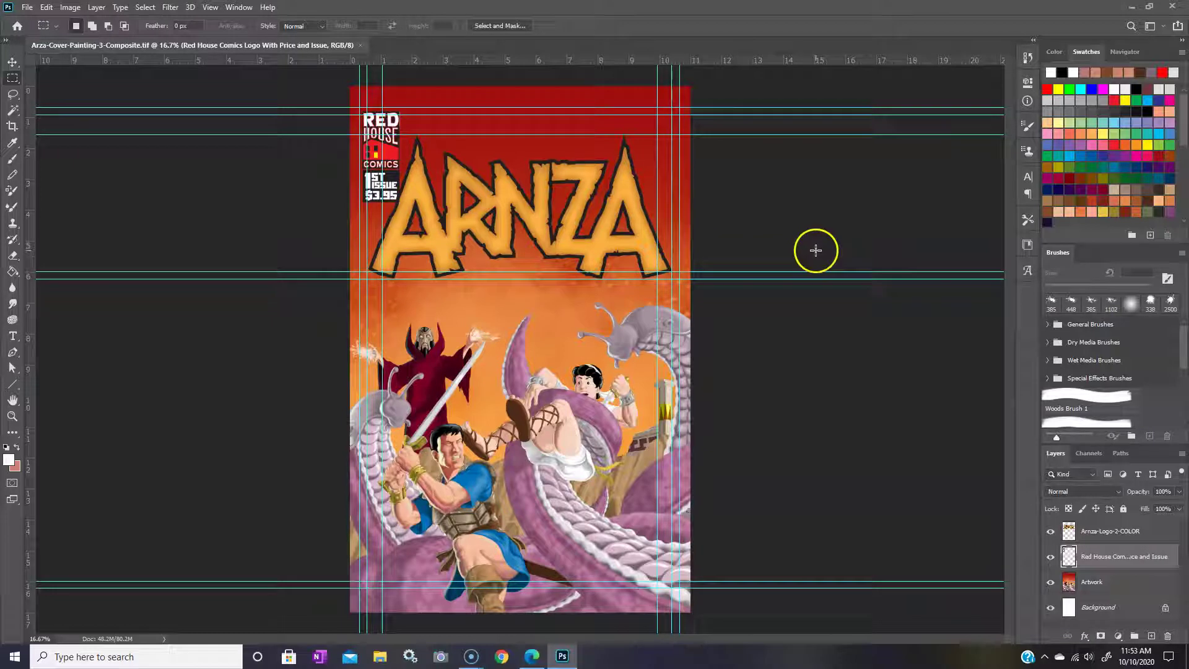